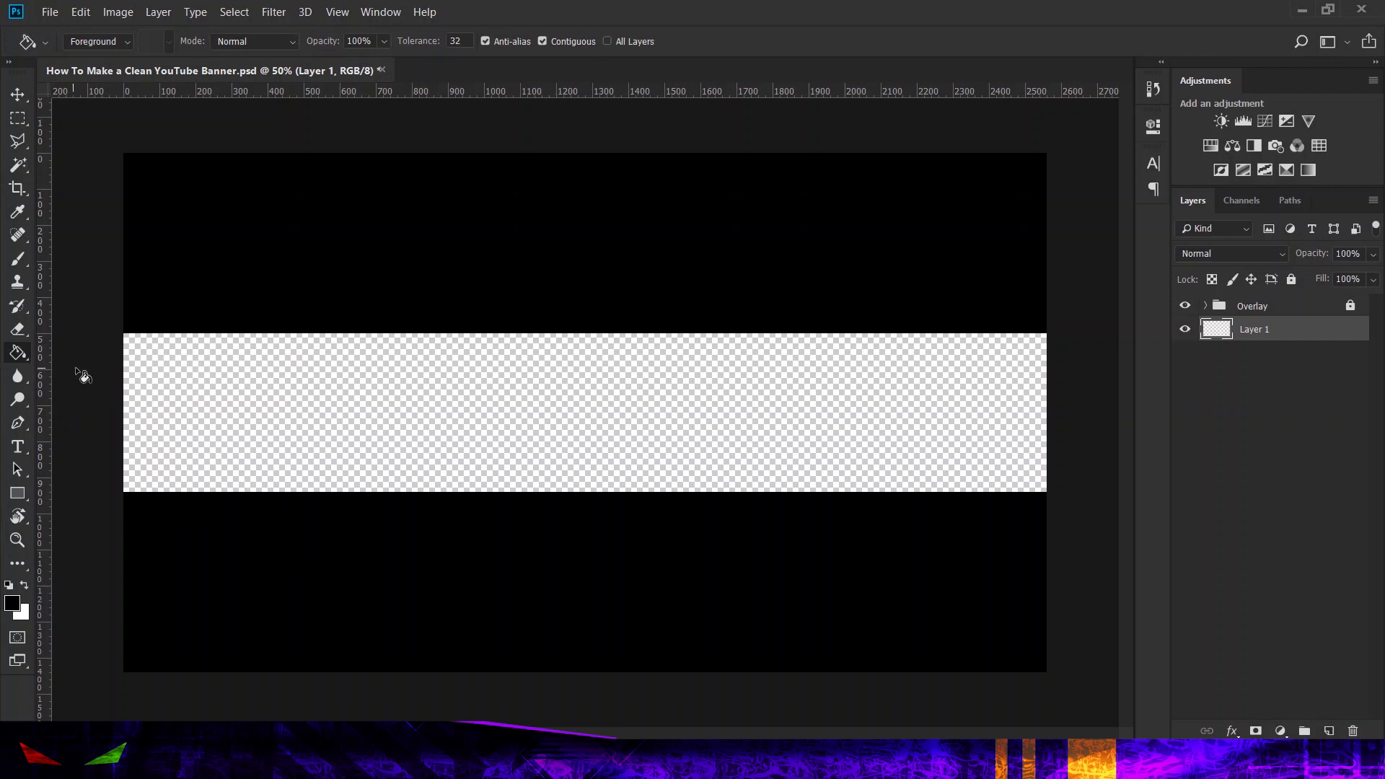
Step: Fill Layer 1 with black and add a new empty layer above it
{"action": "left_click", "coordinate": [520, 433]}
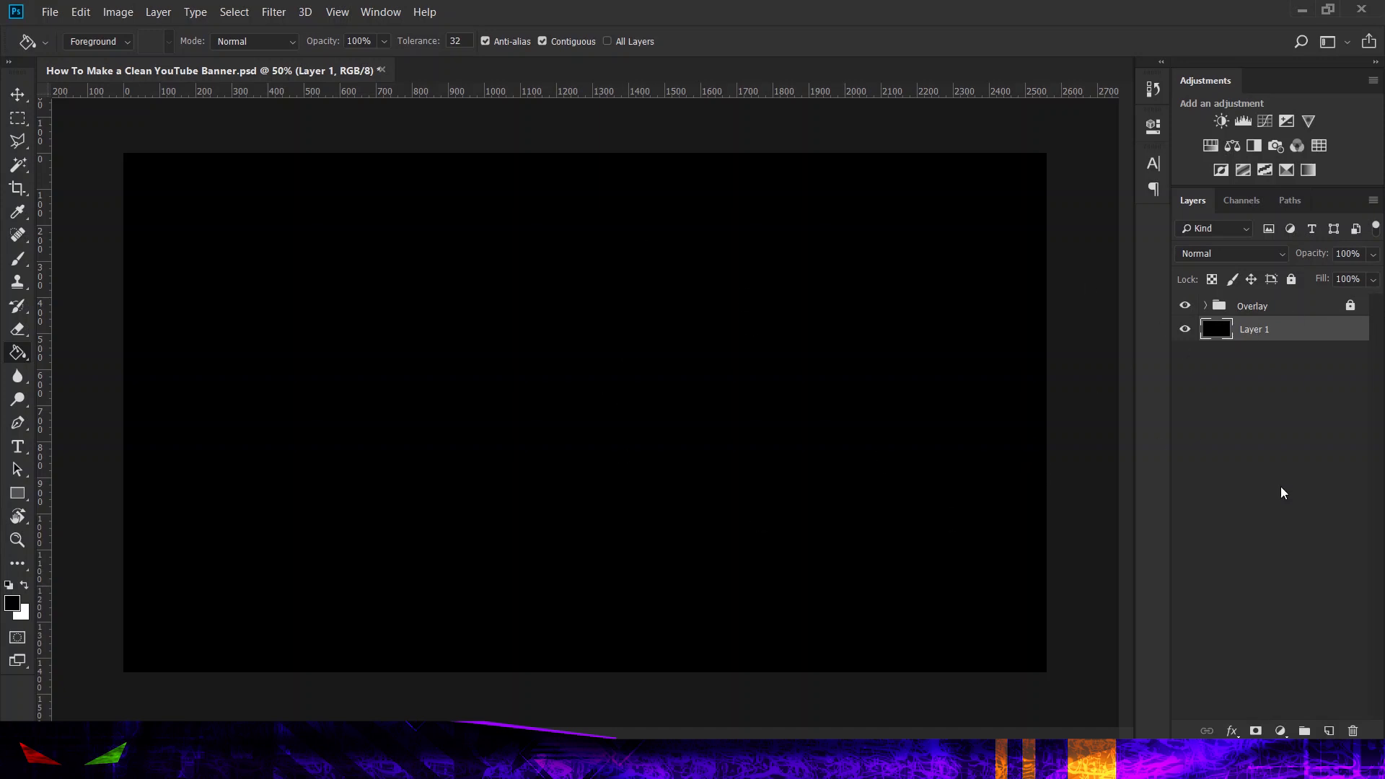
{"action": "left_click", "coordinate": [1331, 731]}
Step: Set the Gradient tool to the pink-to-blue preset gradient
{"action": "right_click", "coordinate": [10, 356]}
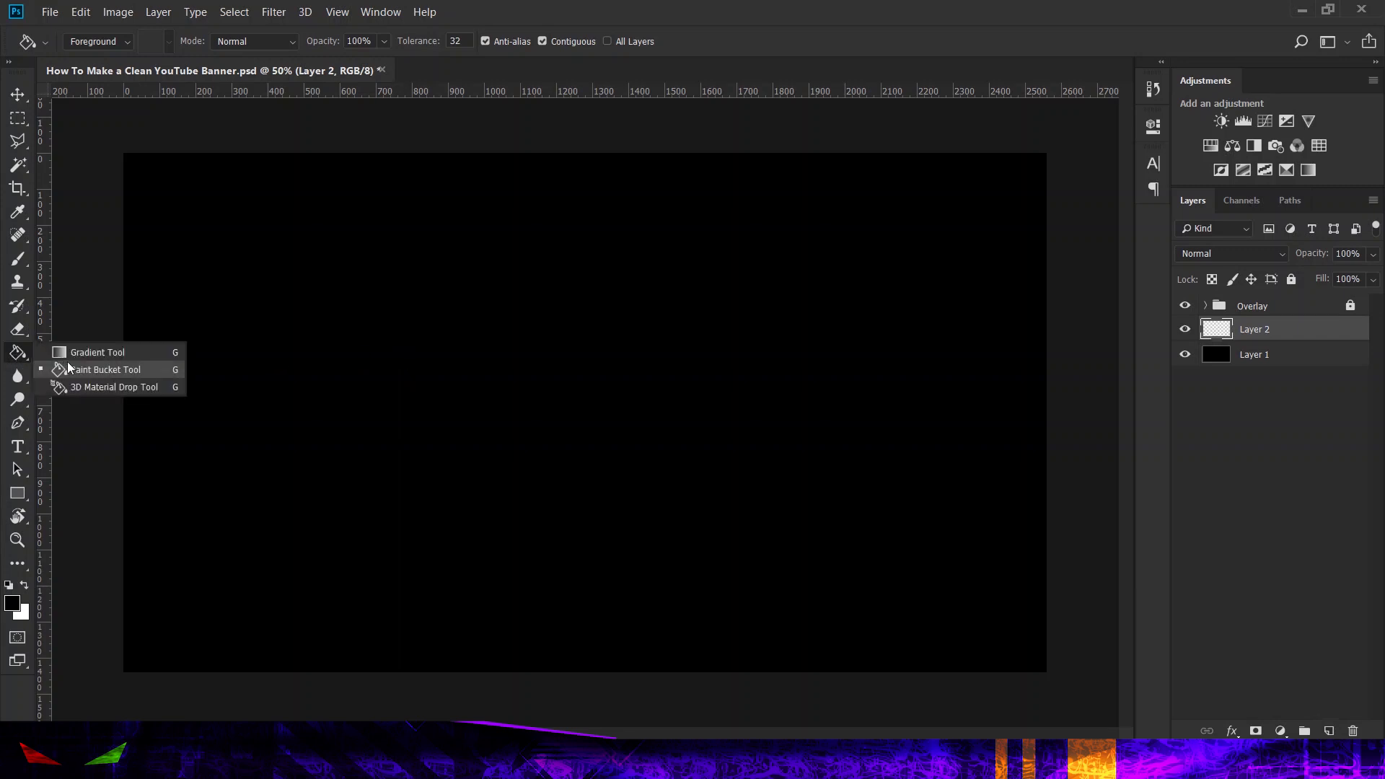
{"action": "left_click", "coordinate": [76, 353]}
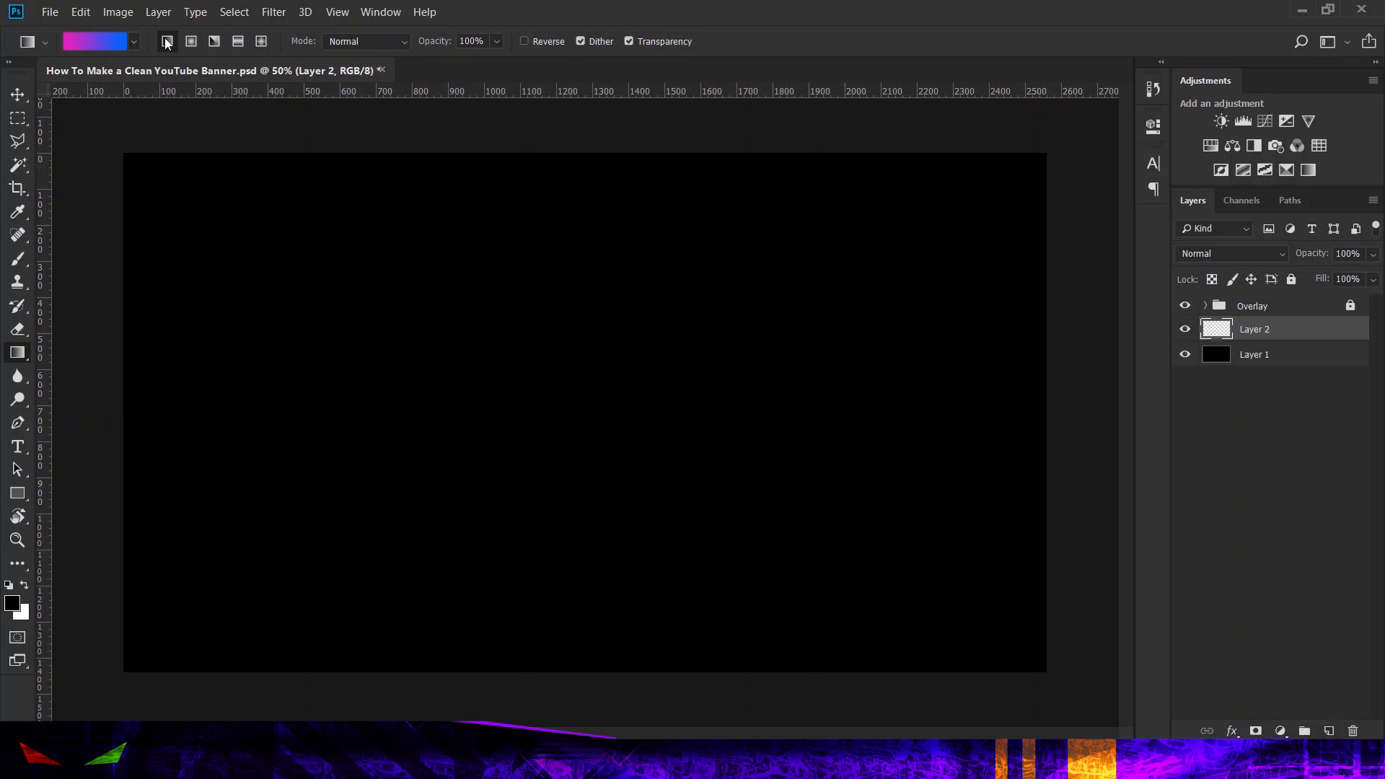
{"action": "left_click", "coordinate": [101, 45]}
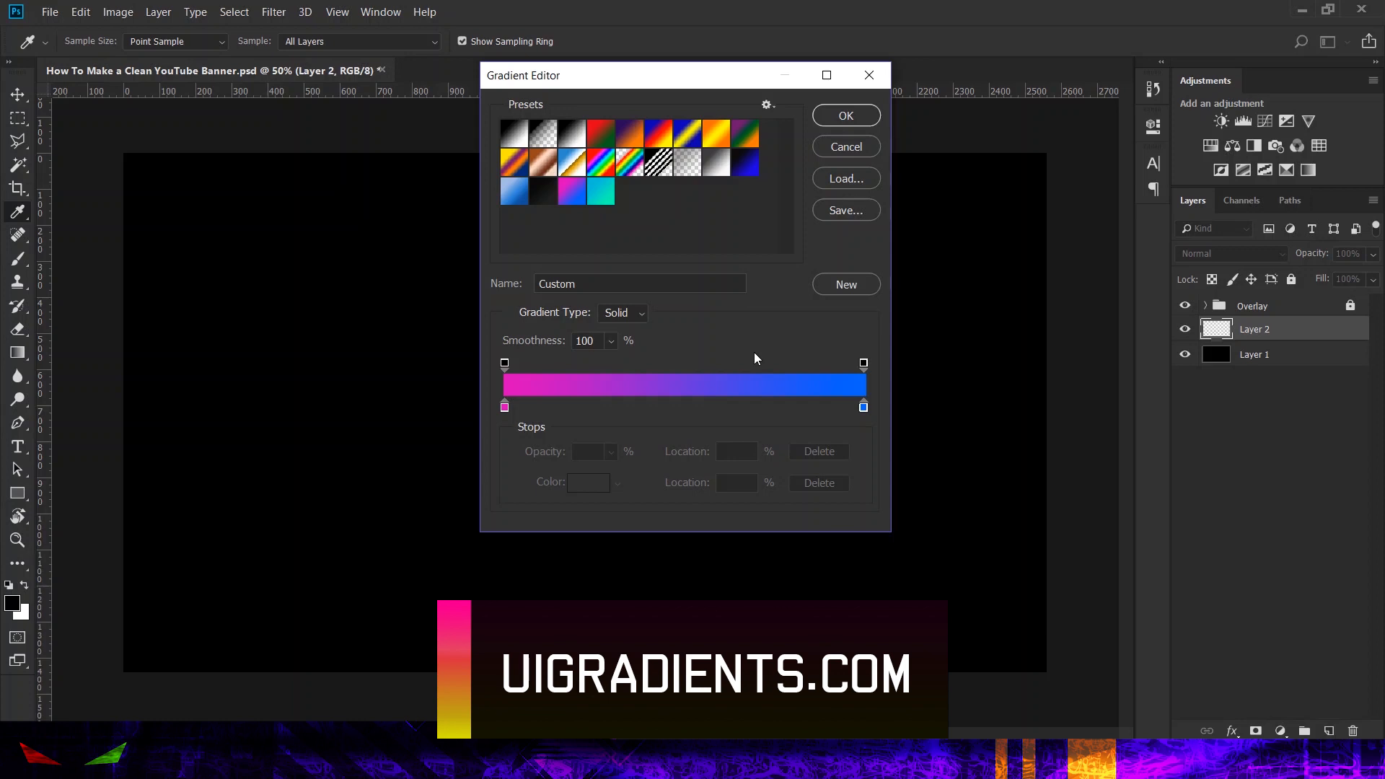
{"action": "left_click", "coordinate": [599, 202]}
{"action": "left_click", "coordinate": [545, 194]}
{"action": "left_click", "coordinate": [570, 199]}
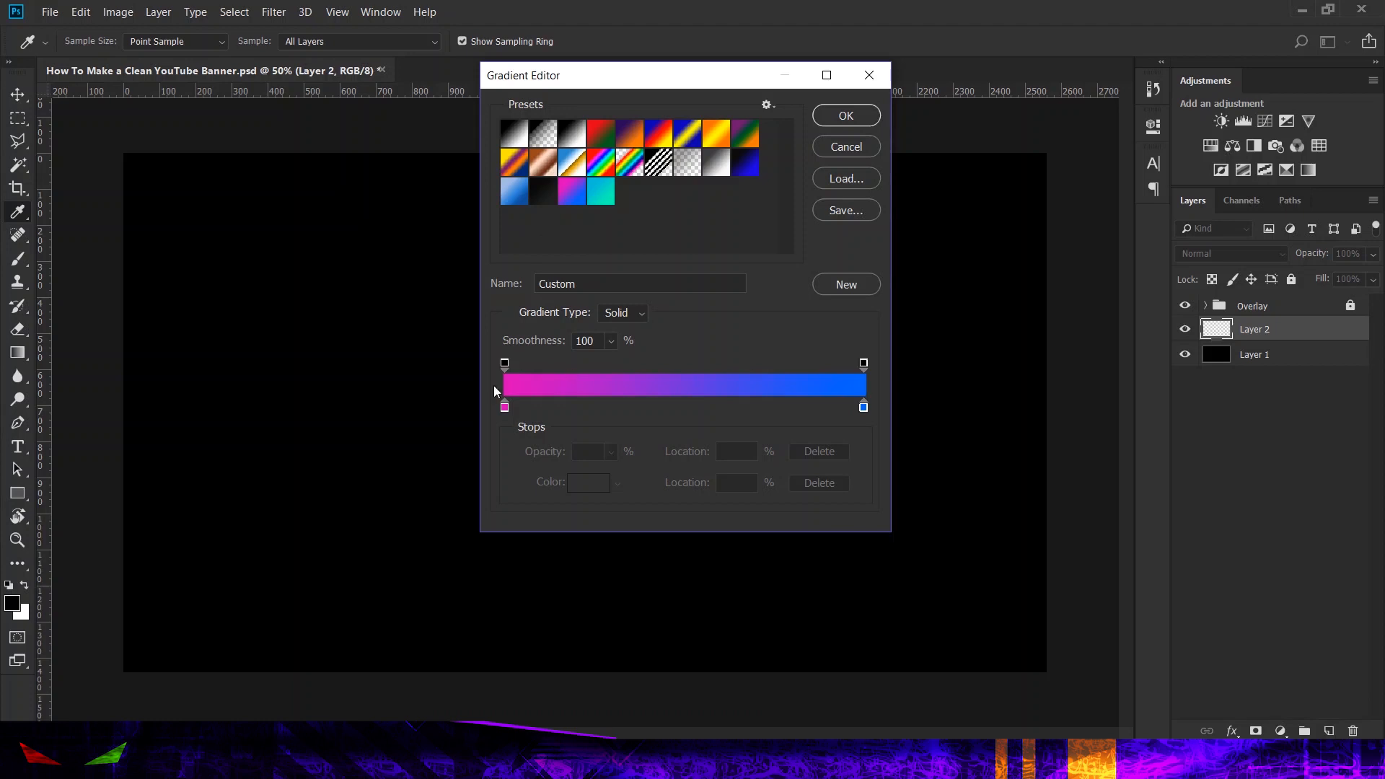
{"action": "left_click", "coordinate": [600, 199]}
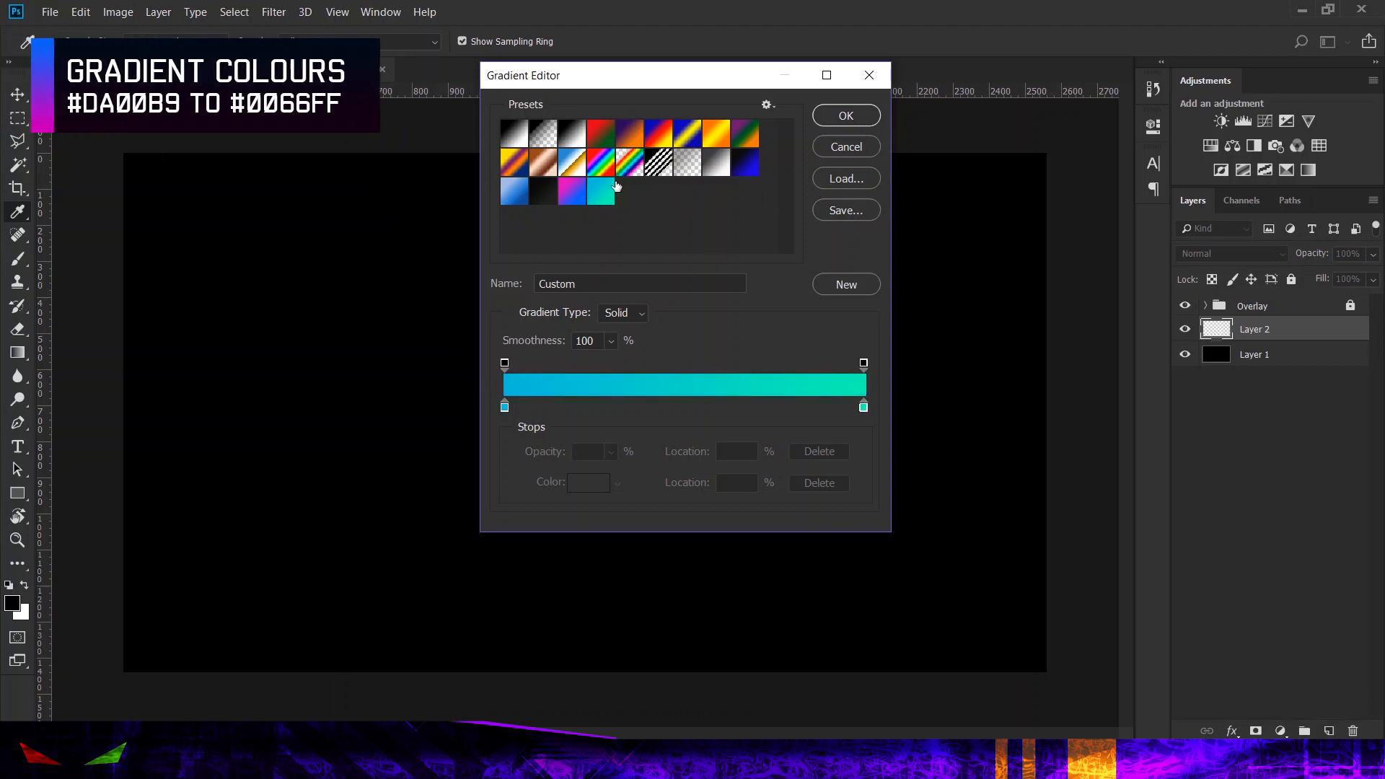
{"action": "left_click", "coordinate": [571, 199]}
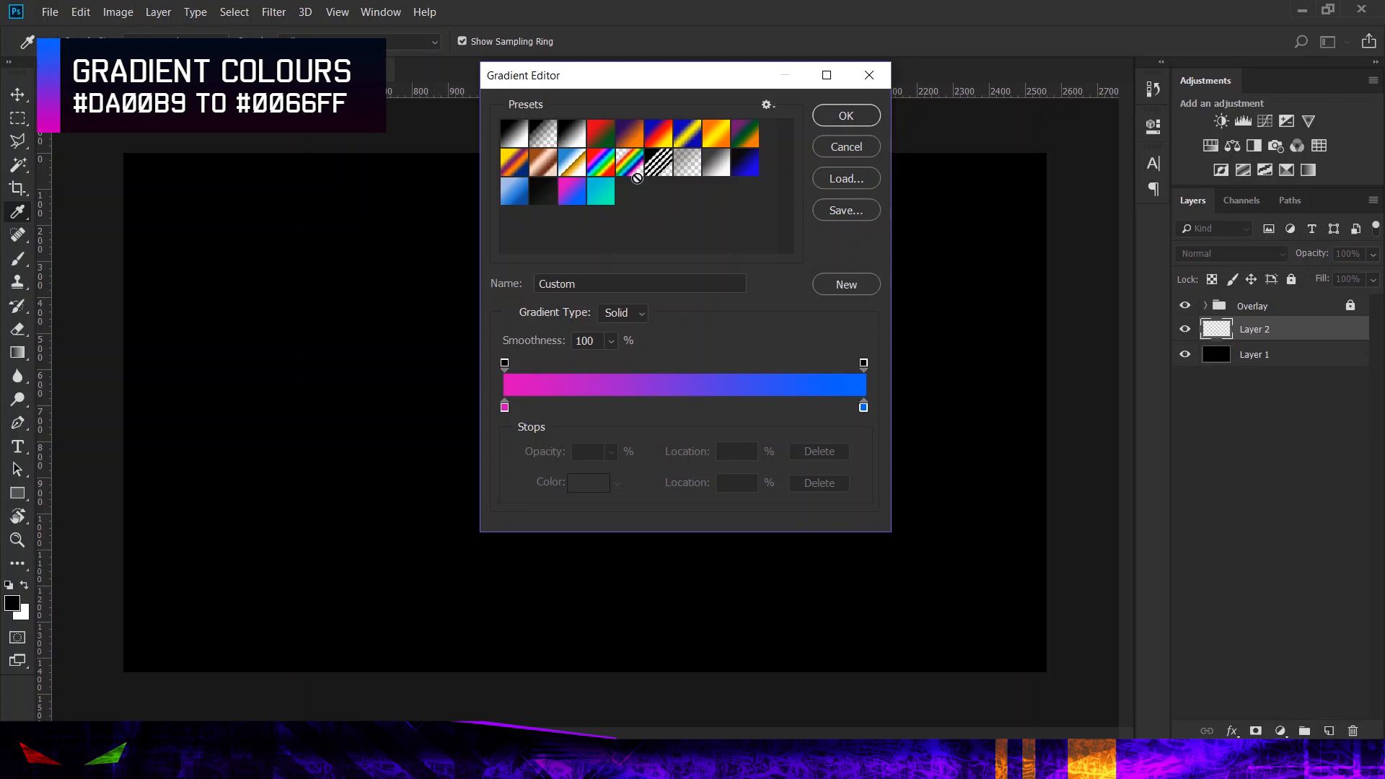
{"action": "left_click", "coordinate": [845, 116]}
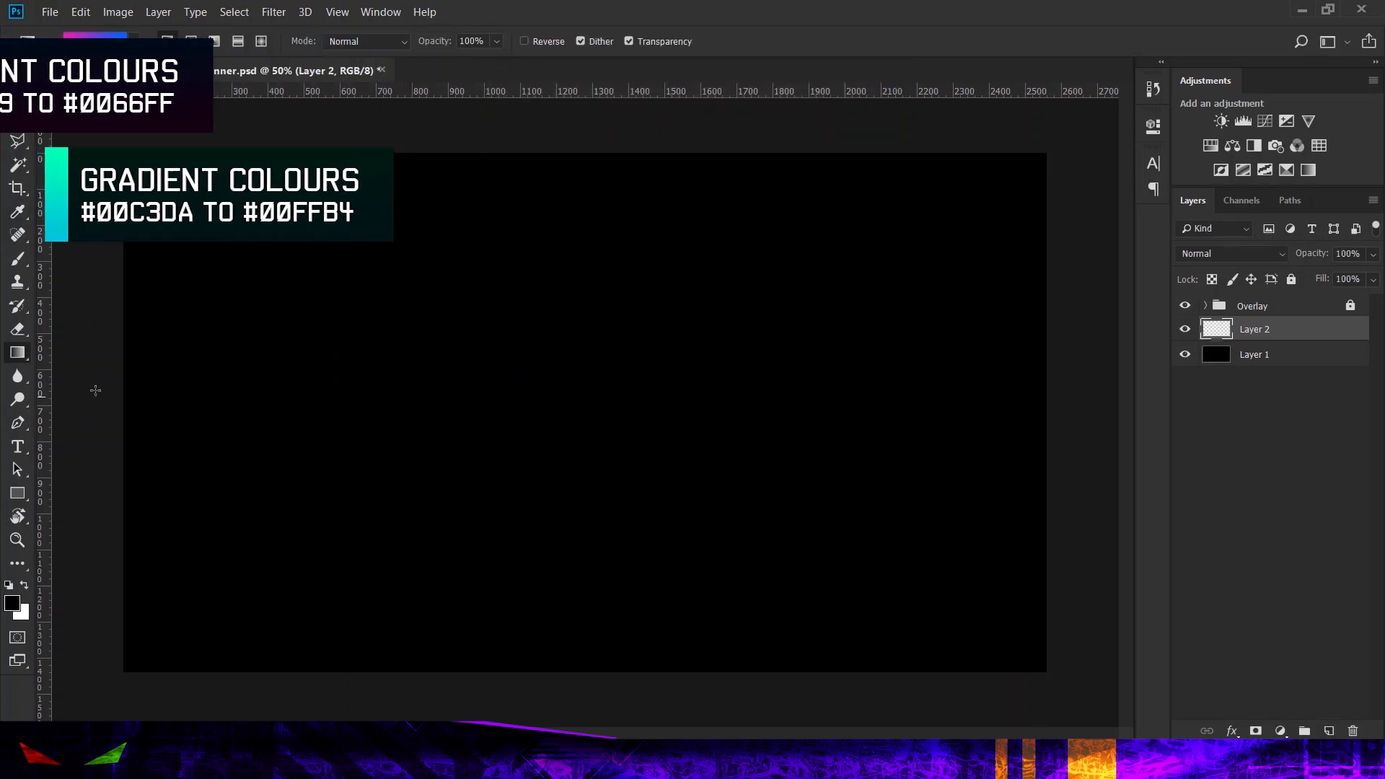
Step: Apply the gradient horizontally across the full canvas width on the new layer and lower that layer's opacity to 12%
{"action": "left_click_drag", "start_coordinate": [121, 399], "coordinate": [1049, 406]}
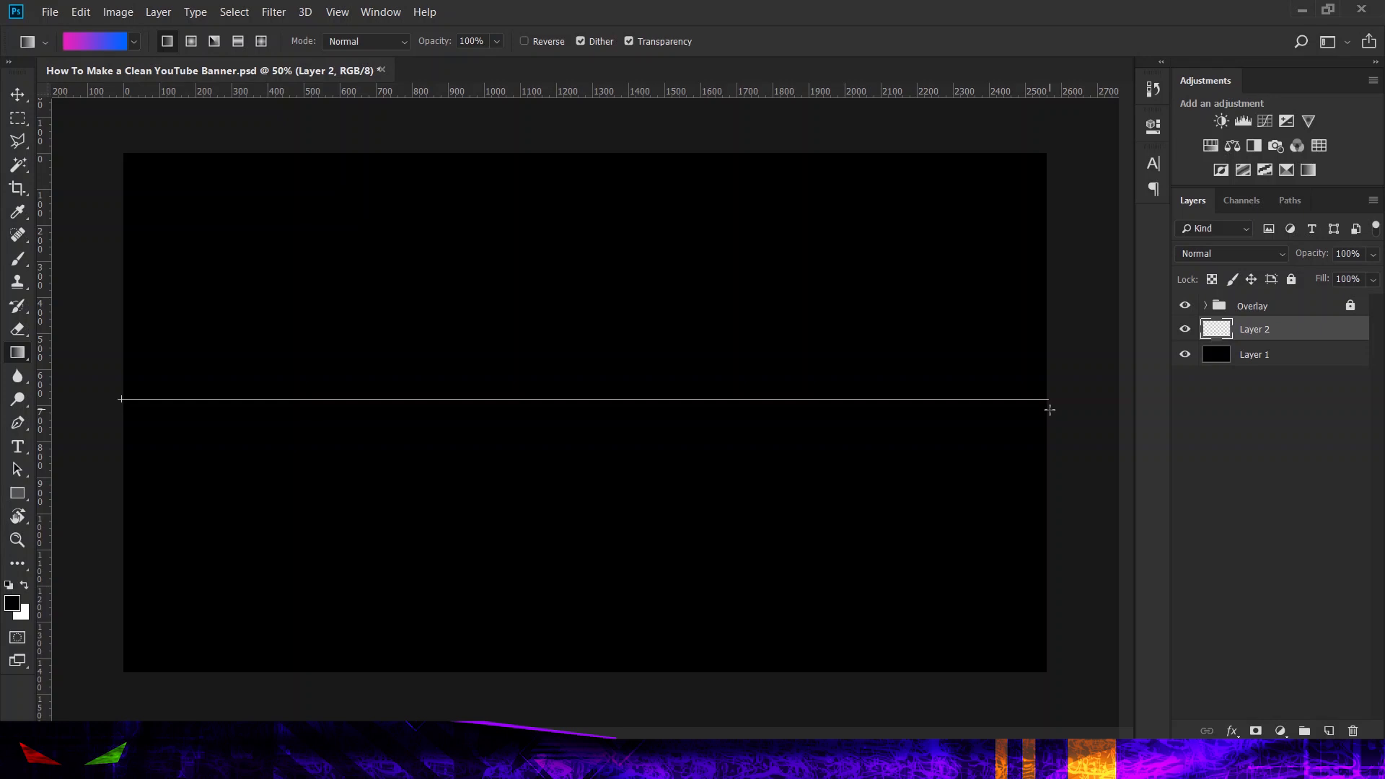
{"action": "mouse_move", "coordinate": [1047, 409]}
{"action": "left_mouse_down"}
{"action": "mouse_move", "coordinate": [740, 419]}
{"action": "mouse_move", "coordinate": [1054, 432]}
{"action": "left_mouse_up"}
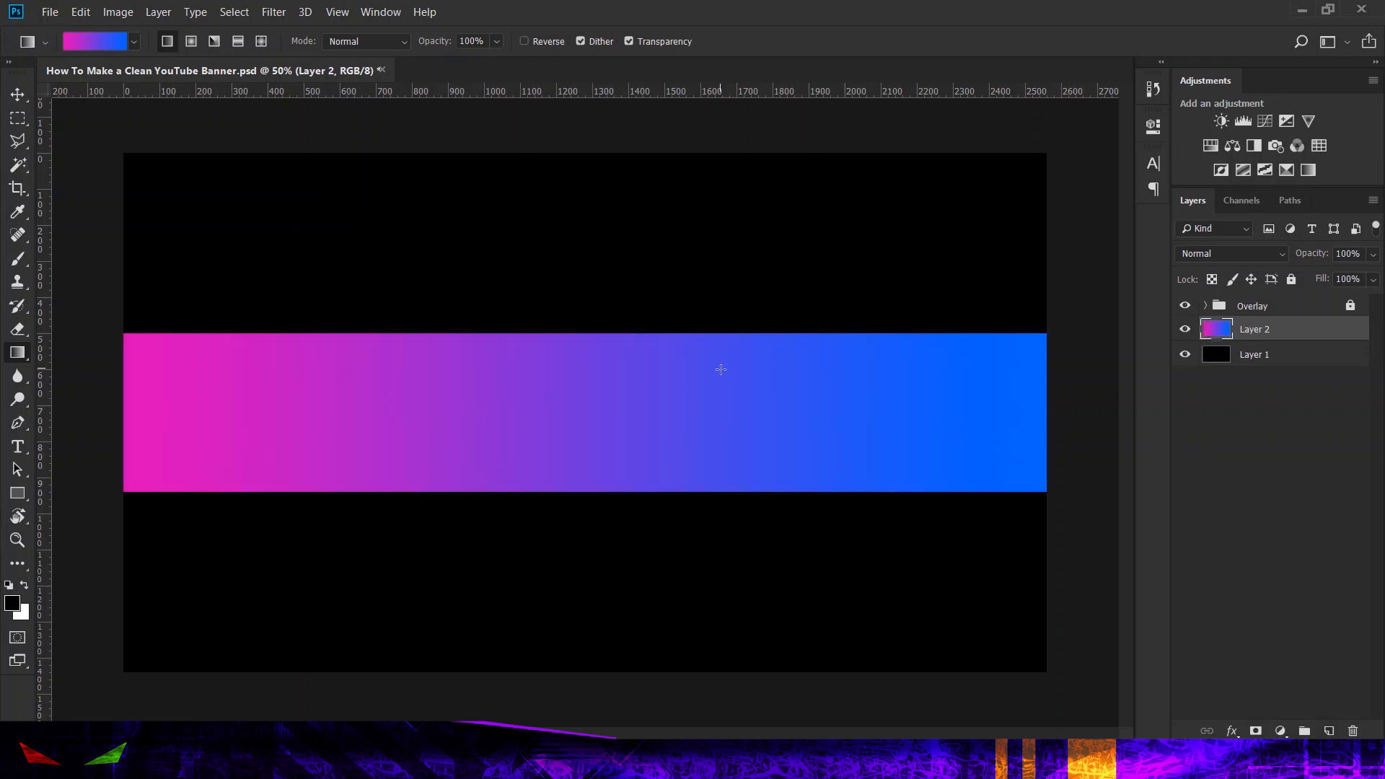
{"action": "left_click", "coordinate": [1372, 257]}
{"action": "left_click_drag", "start_coordinate": [1292, 271], "coordinate": [1302, 275]}
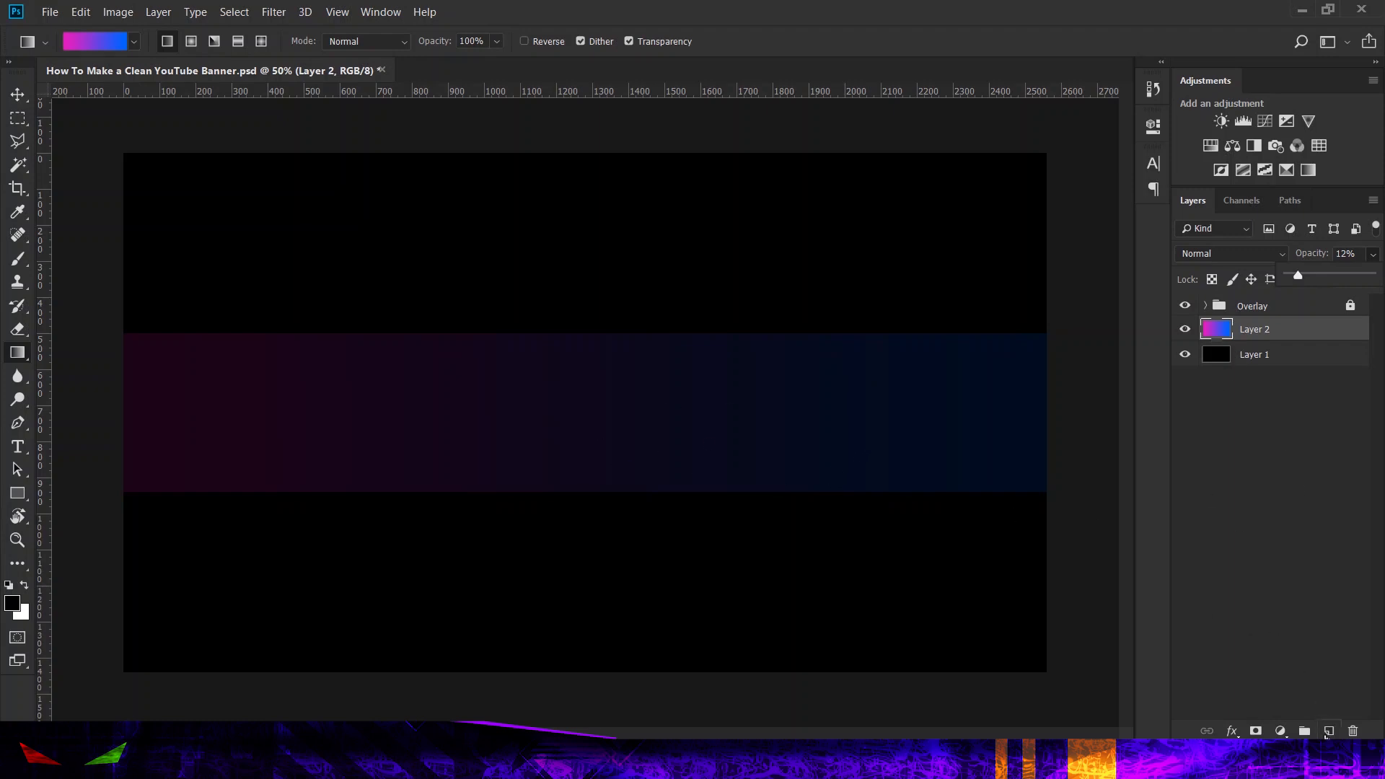
Step: Add a new layer and draw a closed triangular Pen path from the banner's left edge, tapering toward the lower middle
{"action": "left_click", "coordinate": [1328, 731]}
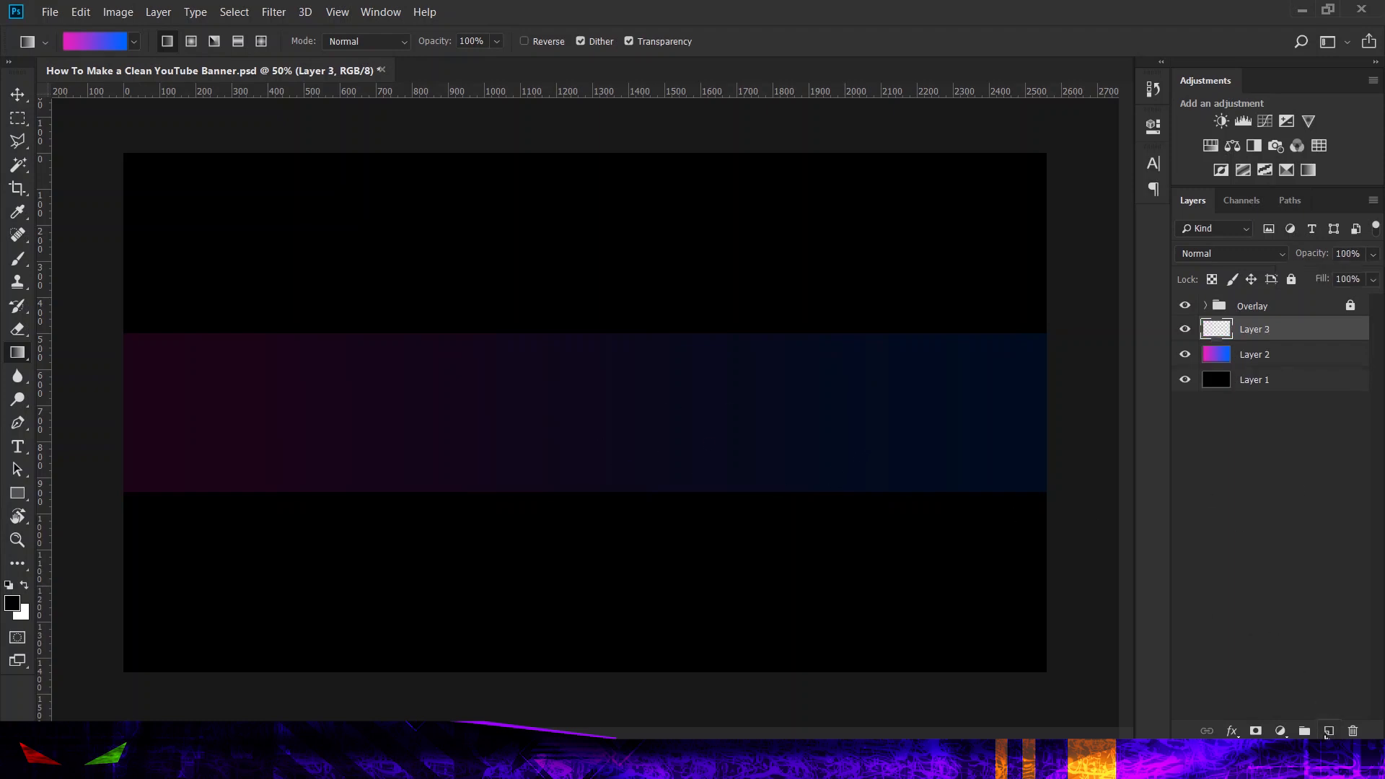
{"action": "left_click", "coordinate": [10, 425]}
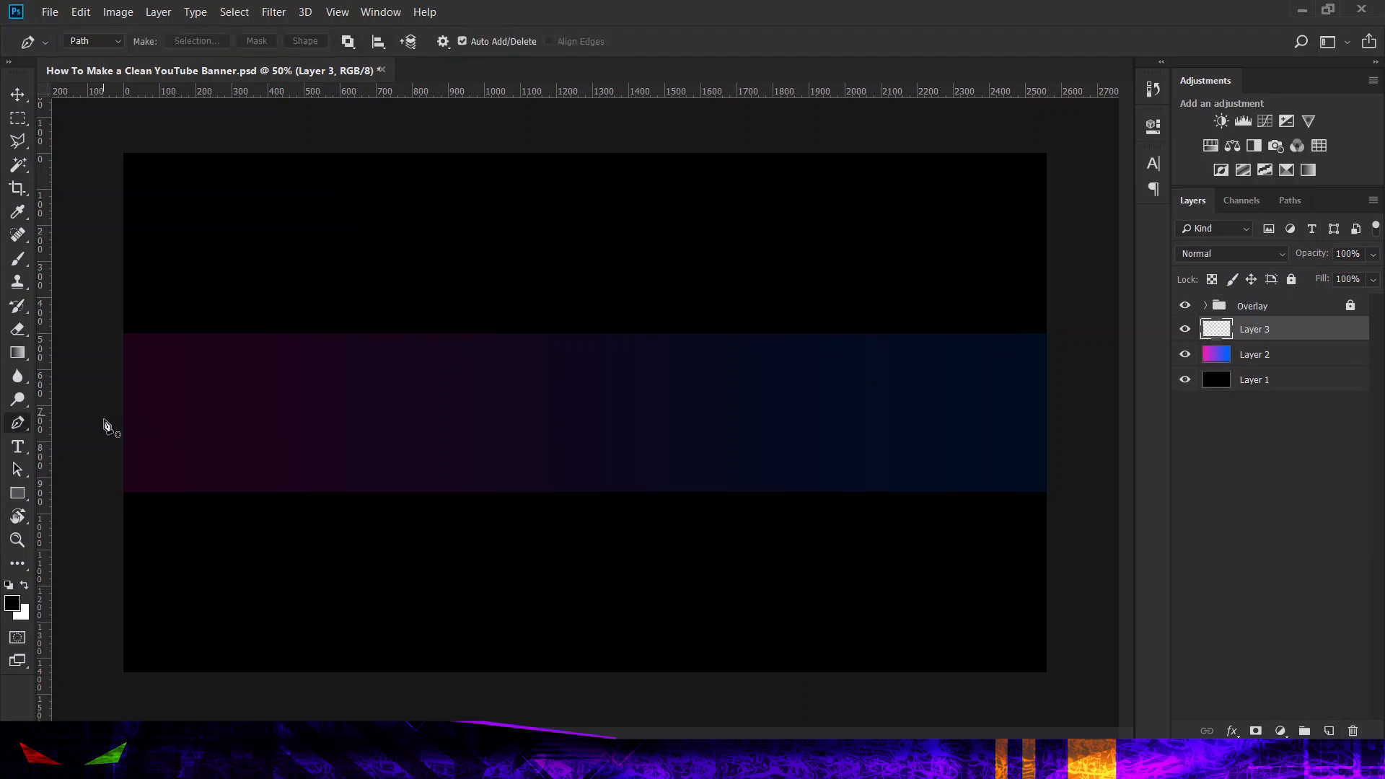
{"action": "left_click", "coordinate": [104, 420]}
{"action": "left_click", "coordinate": [565, 514]}
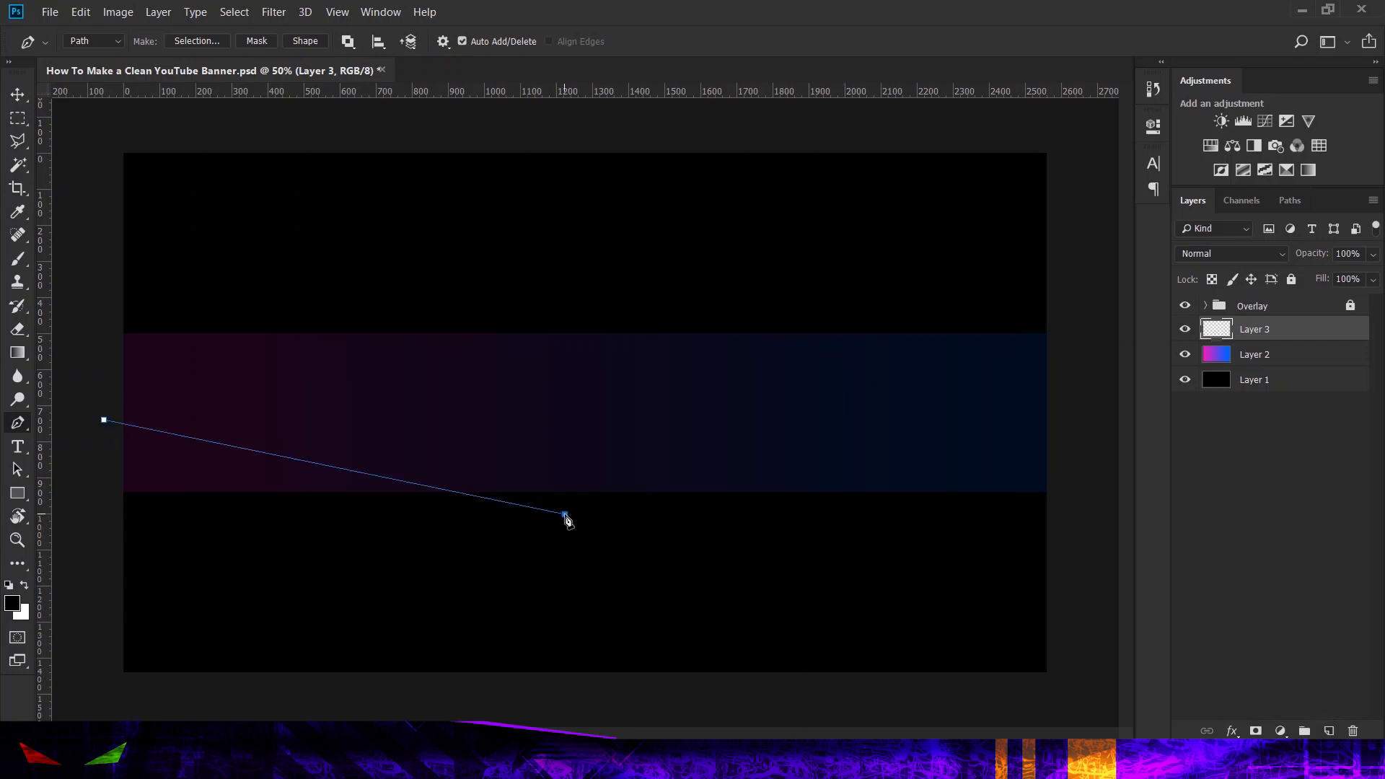
{"action": "left_click", "coordinate": [98, 526]}
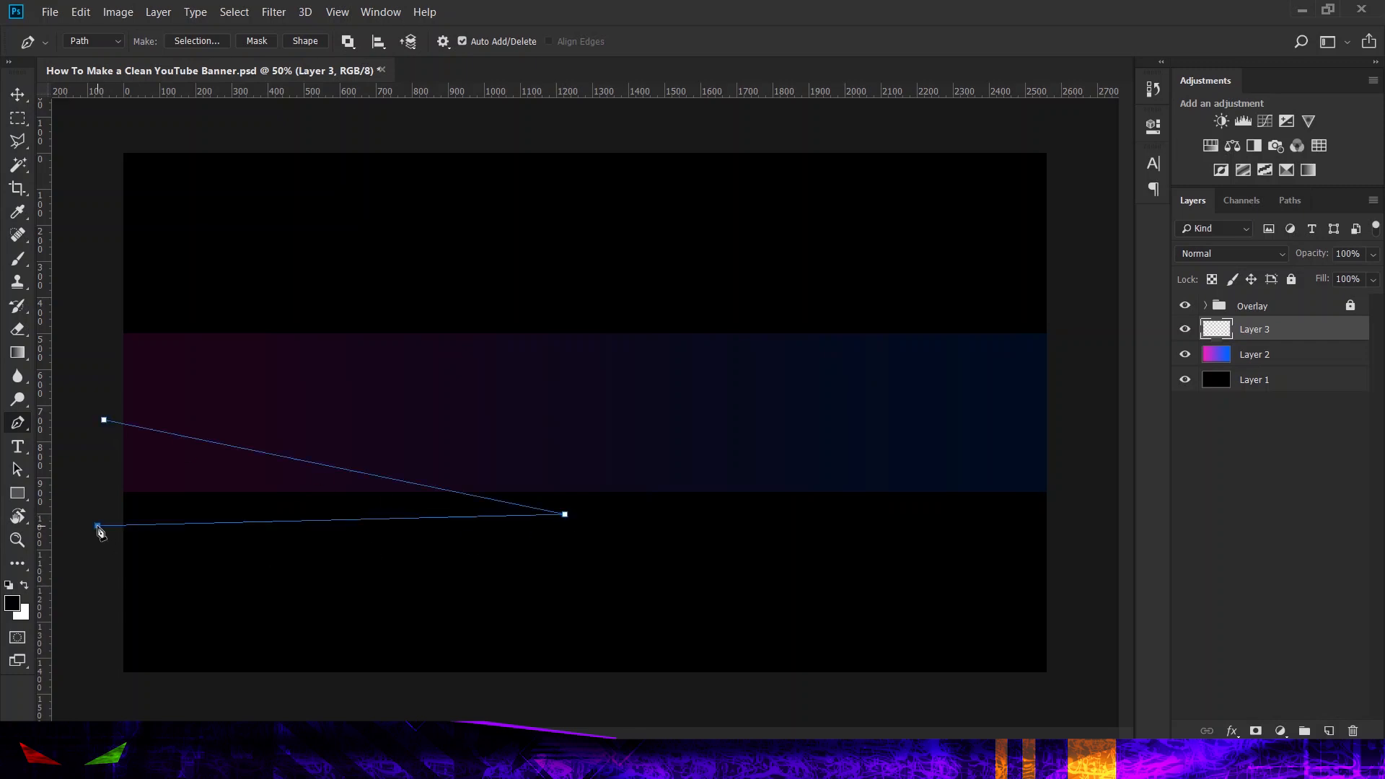
{"action": "left_click", "coordinate": [105, 421]}
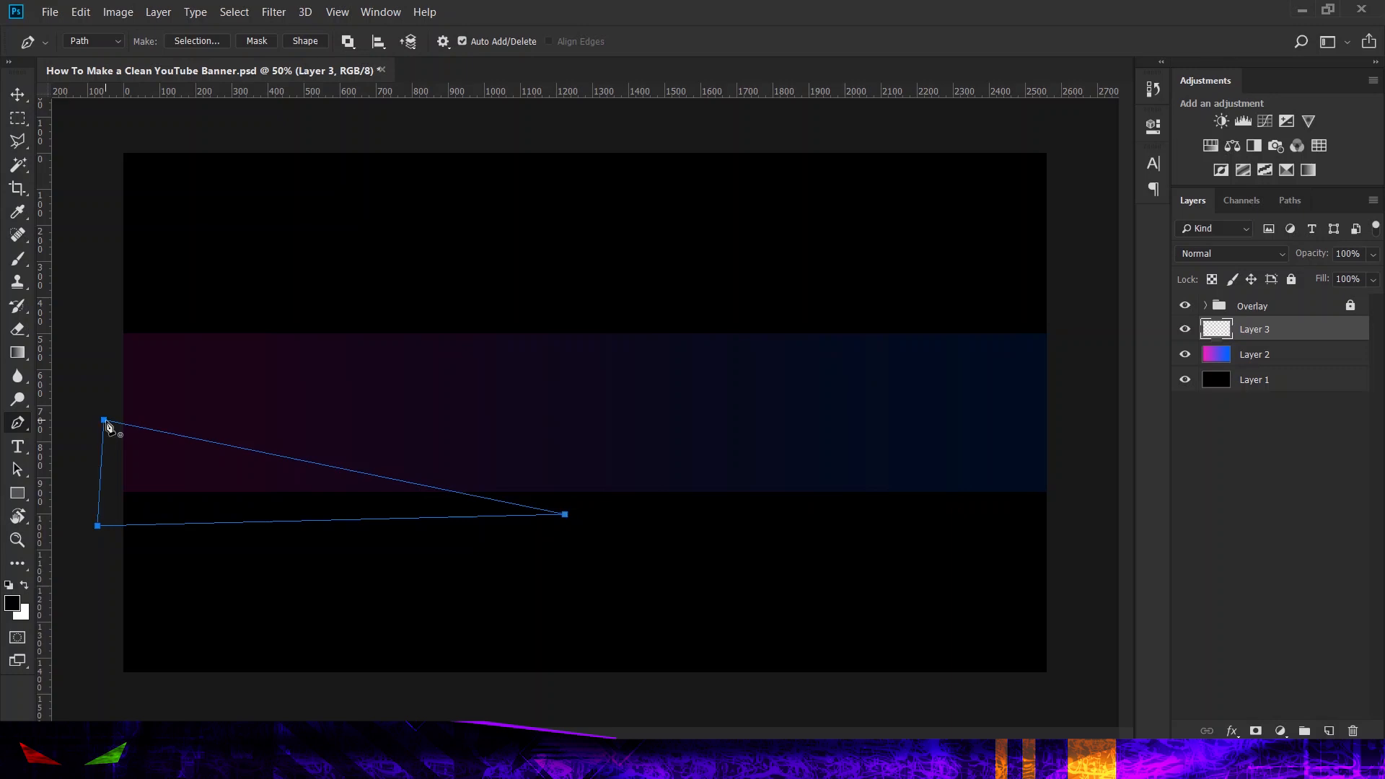
Step: Create a vector mask from the triangular path and fill the masked layer with black
{"action": "right_click", "coordinate": [217, 466]}
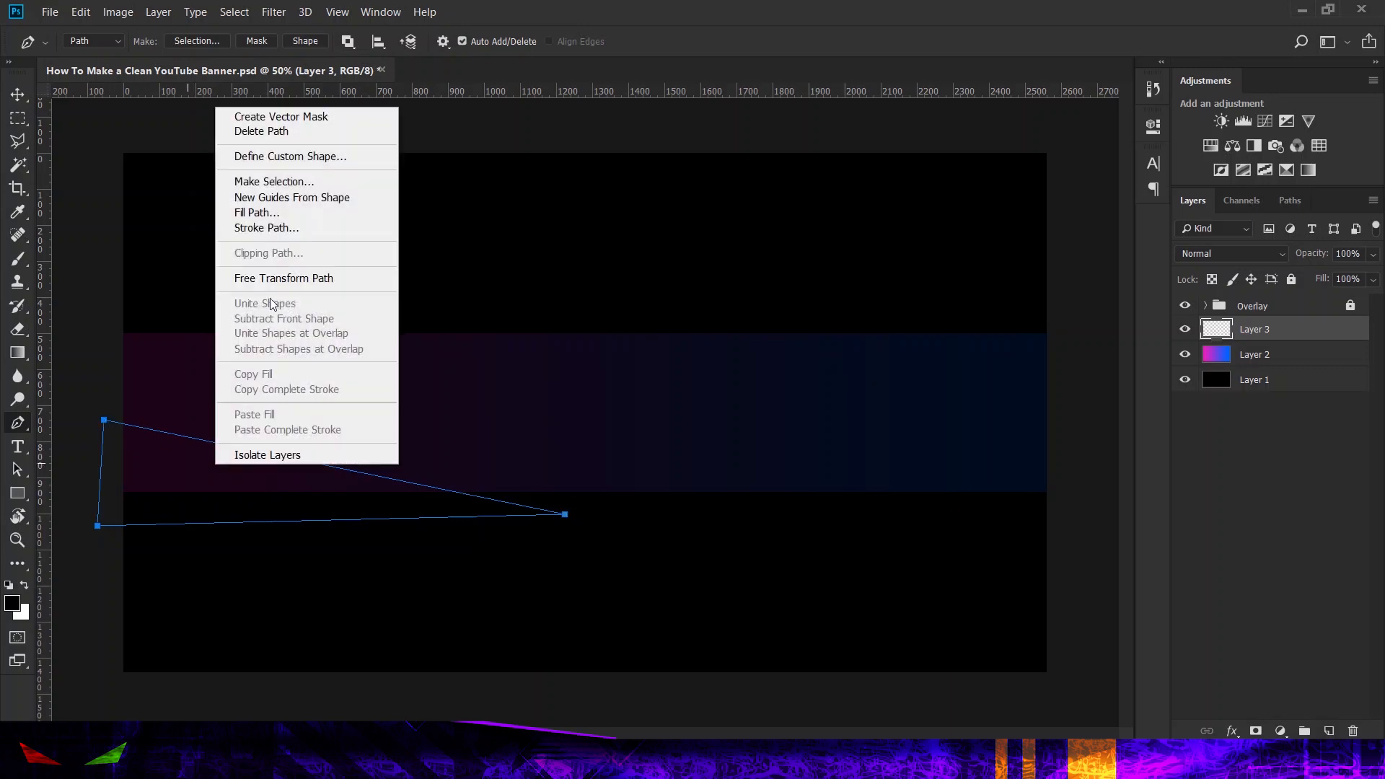
{"action": "left_click", "coordinate": [352, 117]}
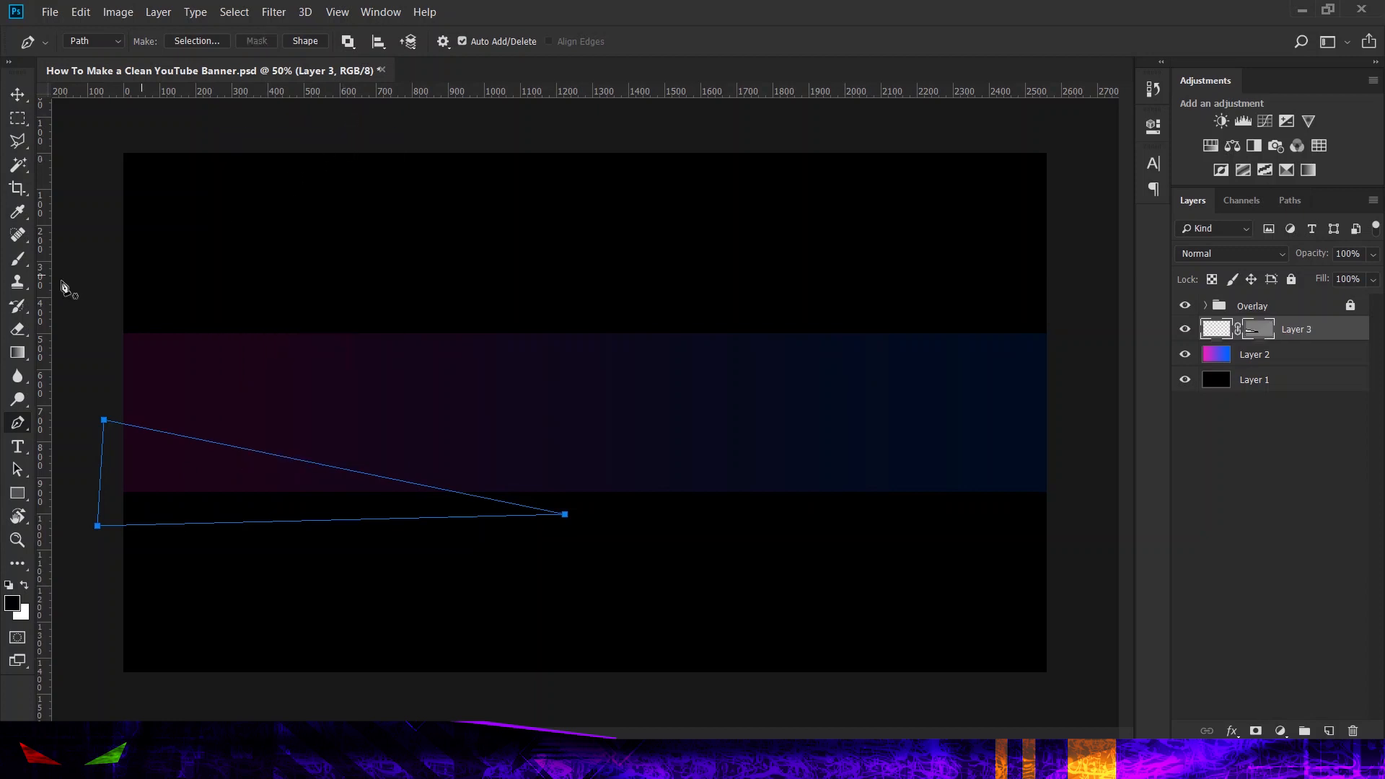
{"action": "left_click", "coordinate": [17, 352]}
{"action": "left_click", "coordinate": [100, 371]}
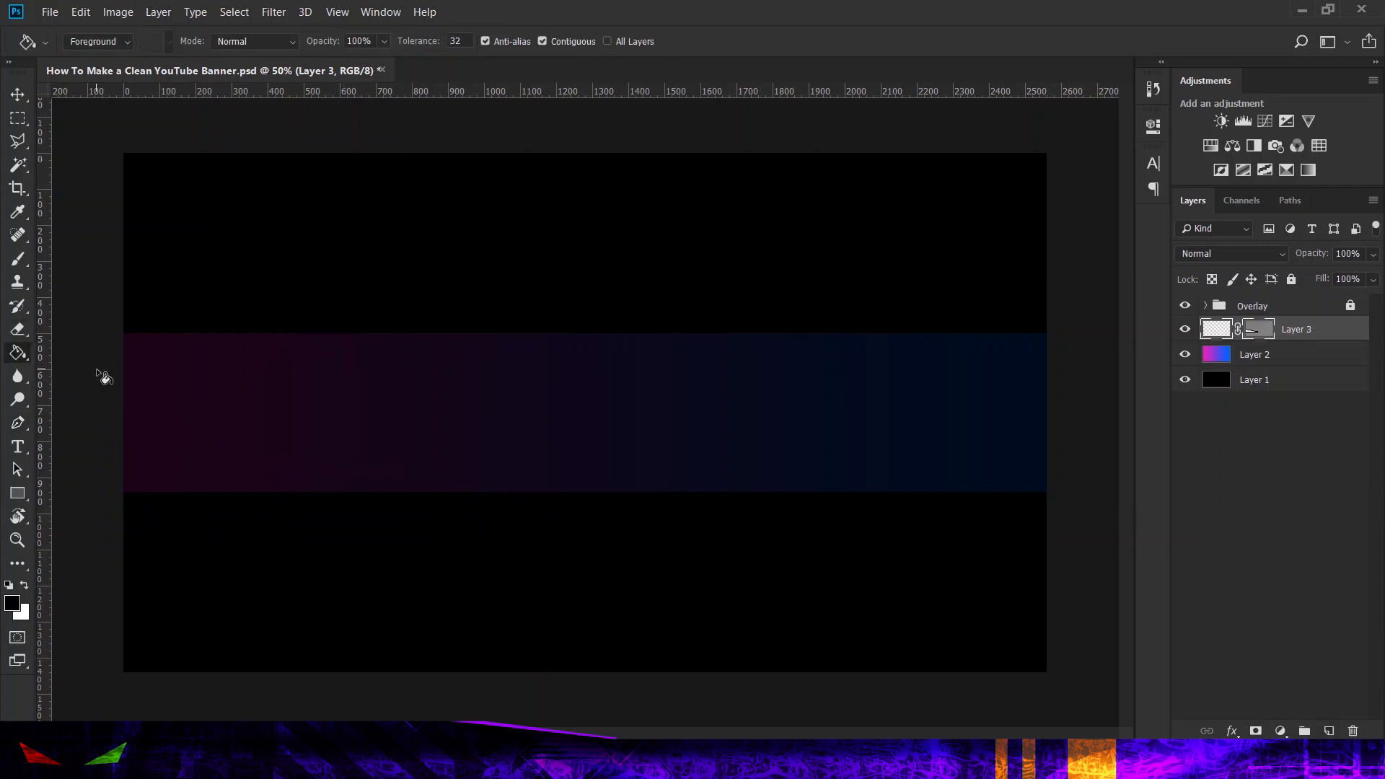
{"action": "left_click", "coordinate": [204, 475]}
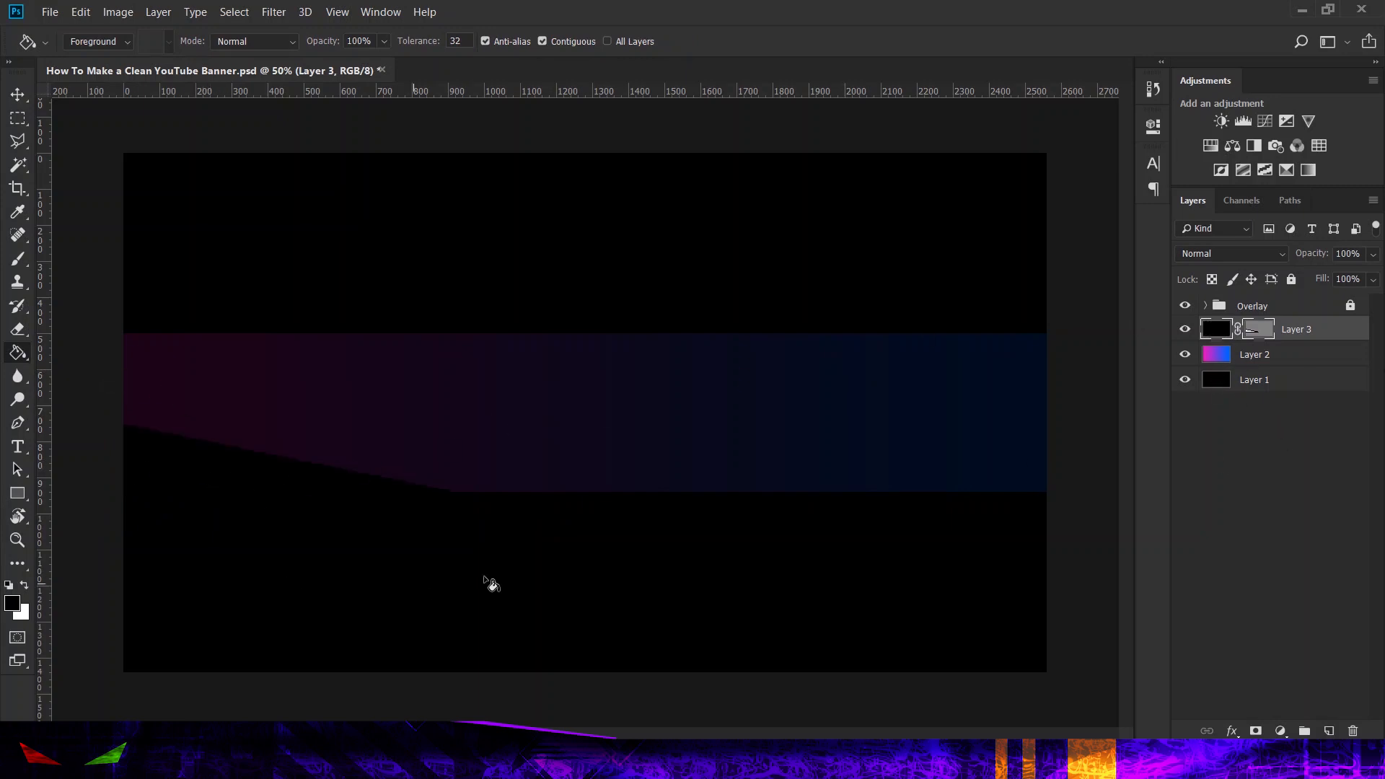
Step: Set the black triangle layer's opacity to 90% and duplicate the layer
{"action": "left_click", "coordinate": [1374, 254]}
{"action": "left_click_drag", "start_coordinate": [1370, 274], "coordinate": [1366, 283]}
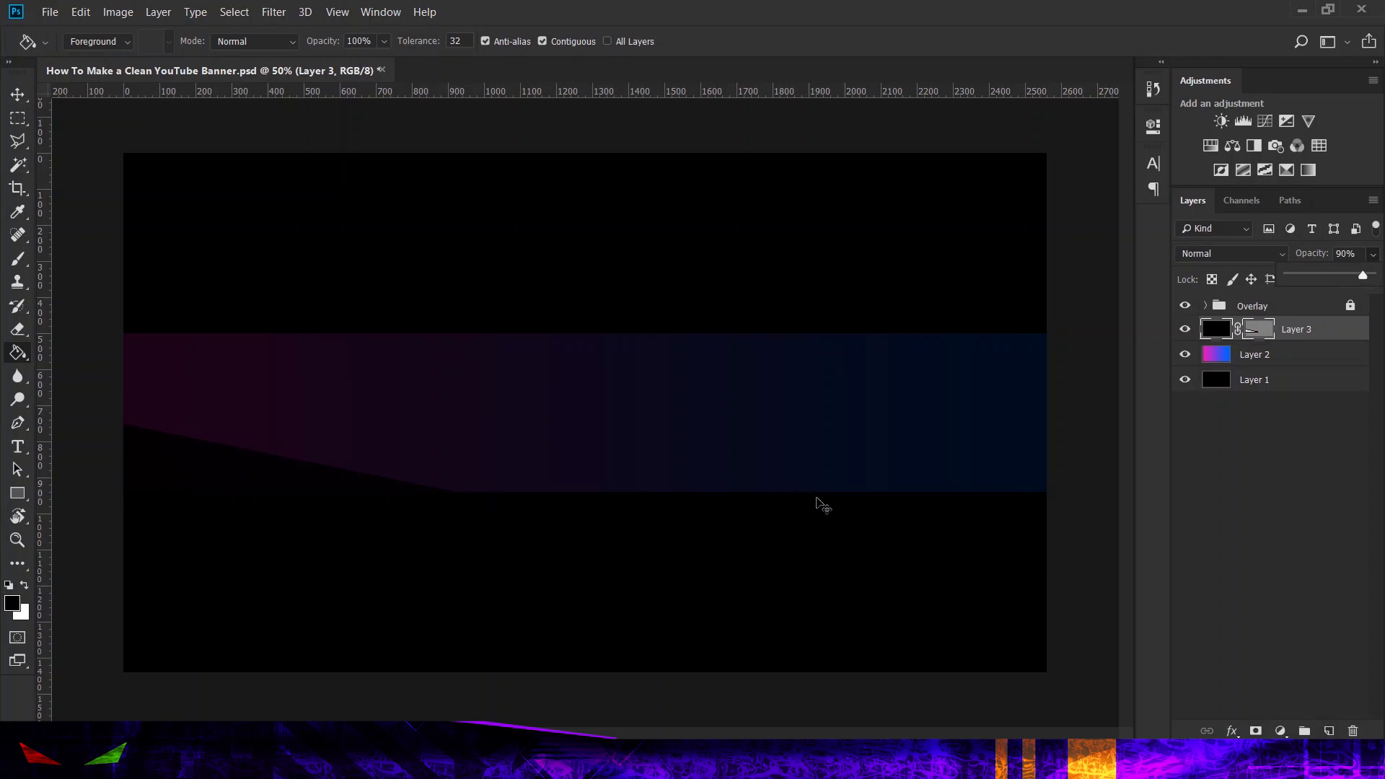
{"action": "key", "text": "ctrl+j"}
Step: Apply the pink-to-blue gradient along the triangle on Layer 3, beneath the copy, and set that layer's opacity to 100%
{"action": "left_click", "coordinate": [1314, 354]}
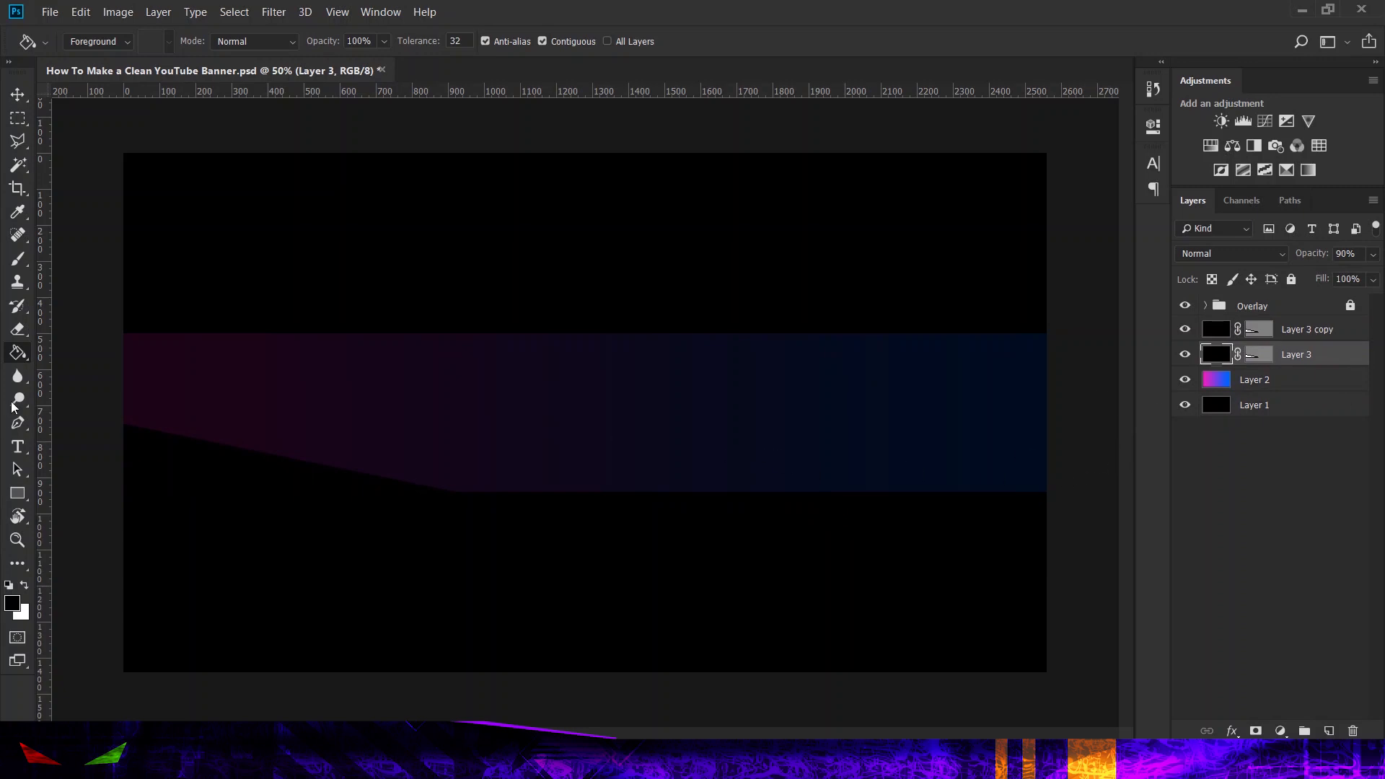
{"action": "right_click", "coordinate": [20, 361]}
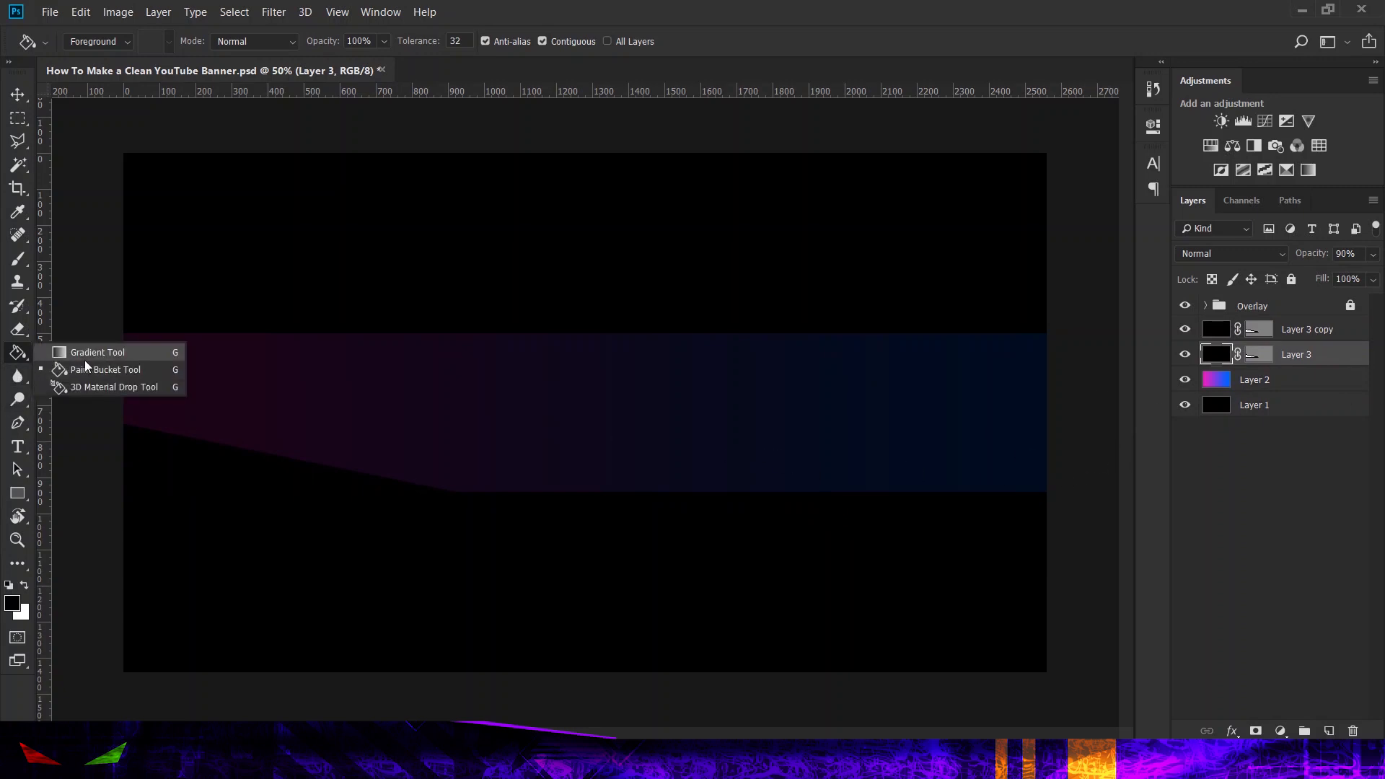
{"action": "left_click", "coordinate": [85, 364]}
{"action": "right_click", "coordinate": [17, 353]}
{"action": "left_click", "coordinate": [94, 355]}
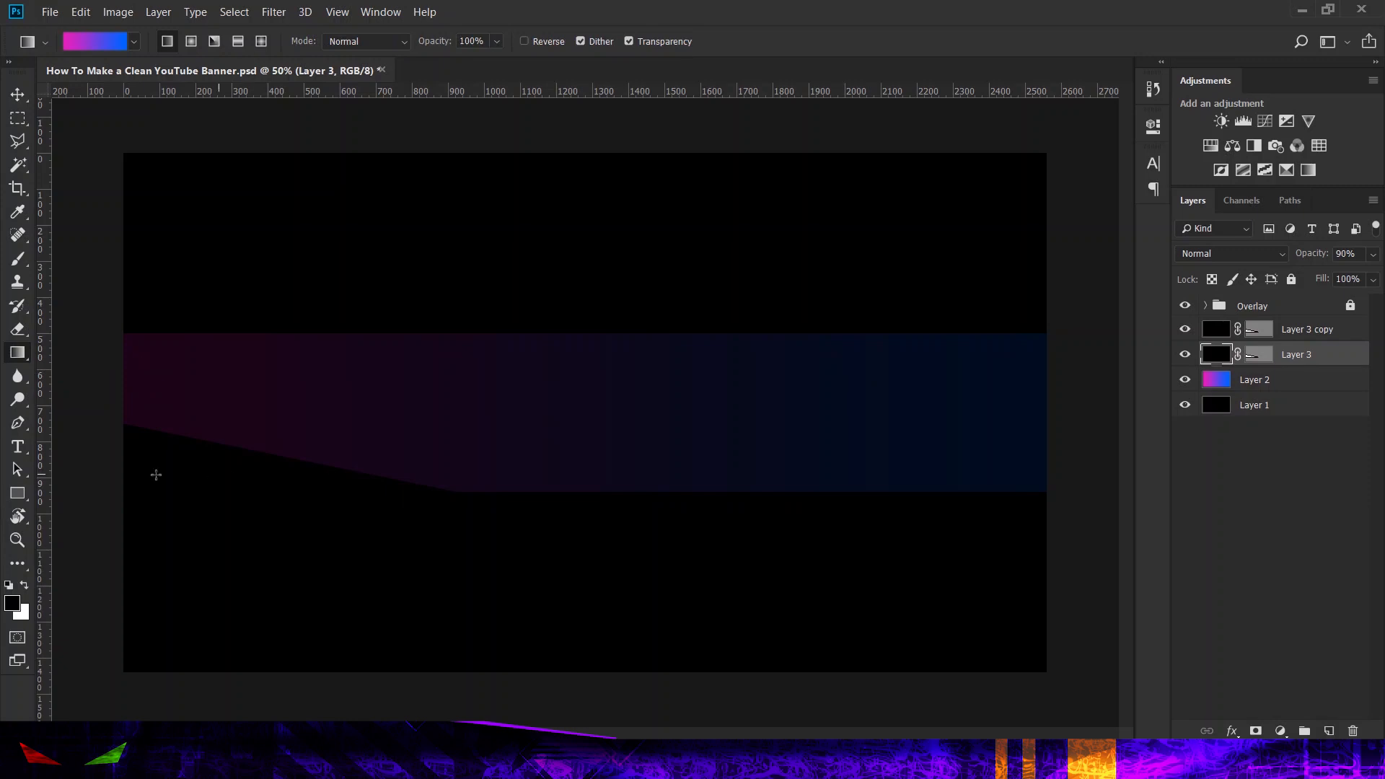
{"action": "left_click_drag", "start_coordinate": [108, 455], "coordinate": [461, 518]}
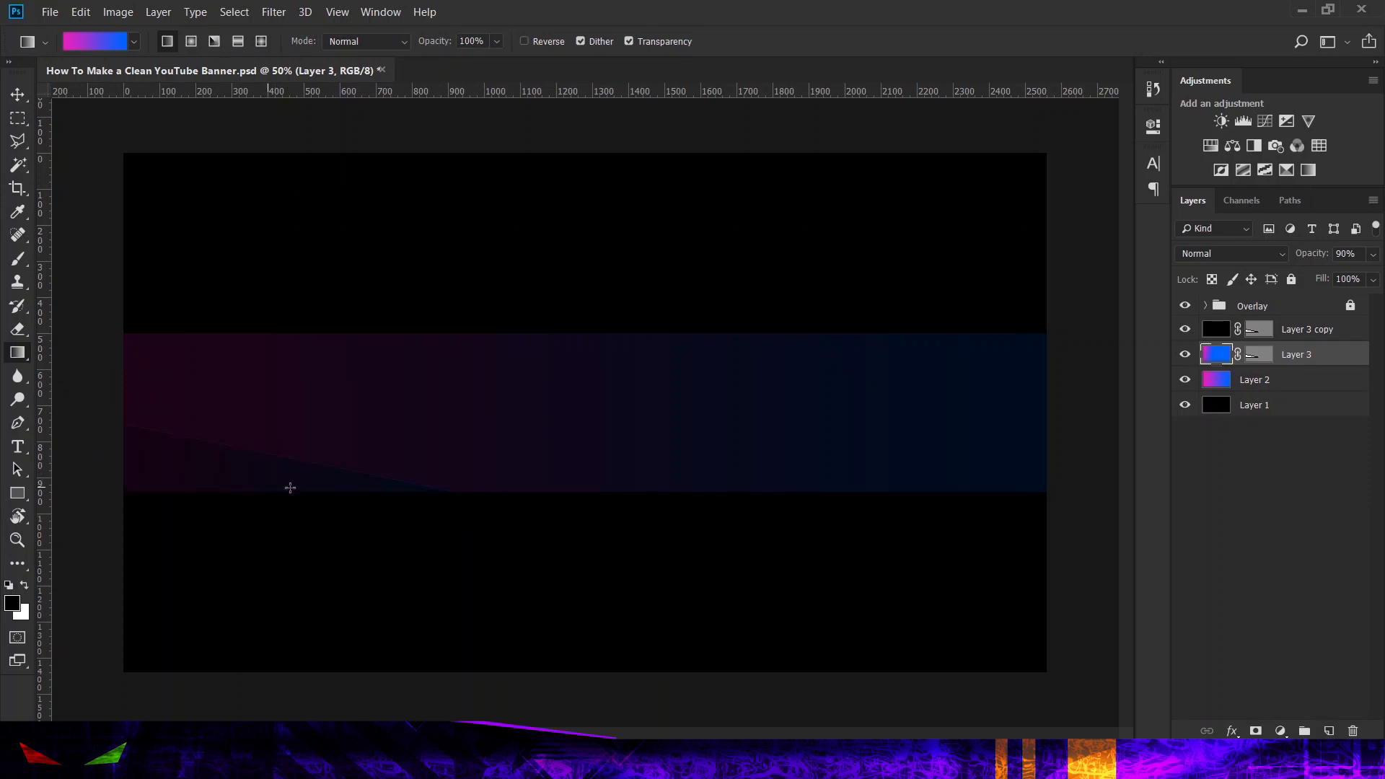
{"action": "left_click", "coordinate": [1372, 256]}
{"action": "left_click_drag", "start_coordinate": [1366, 281], "coordinate": [1382, 282]}
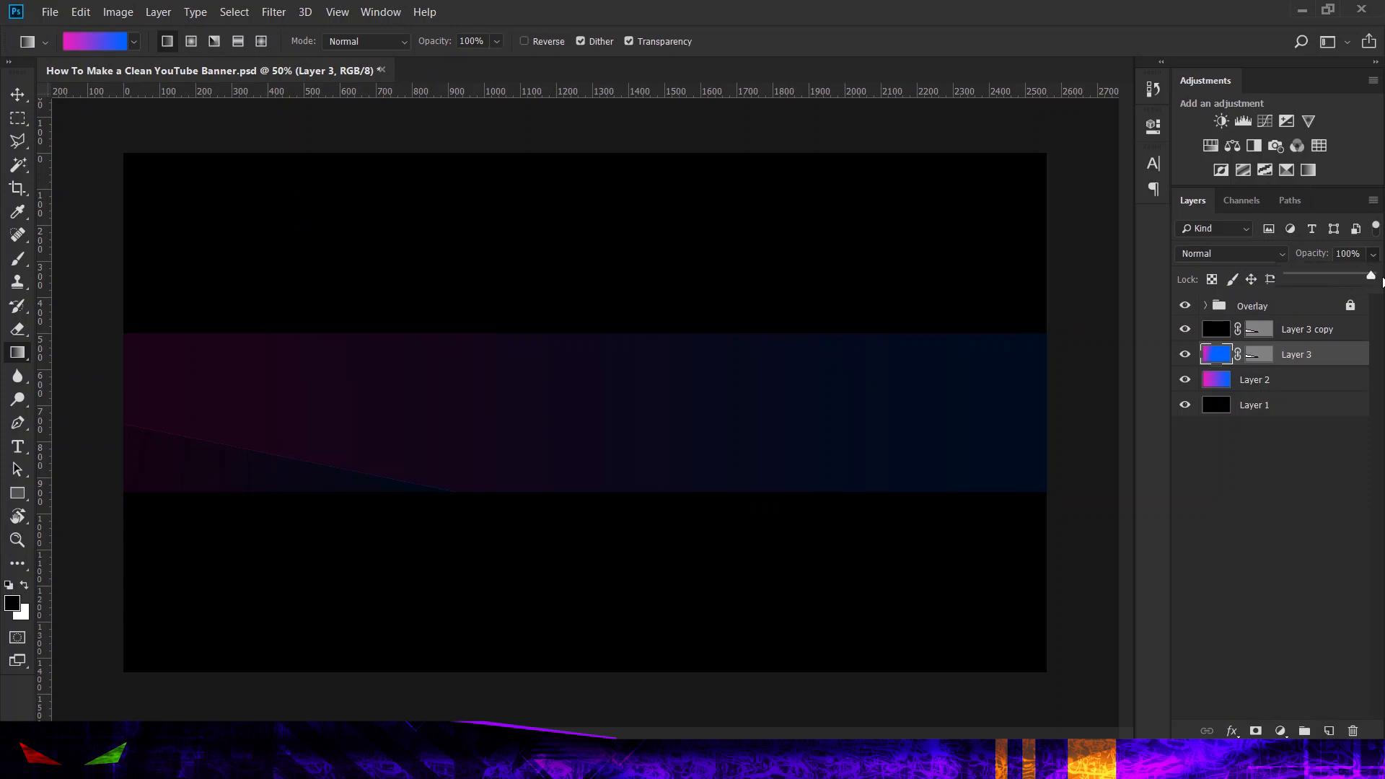
Step: Nudge Layer 3 copy slightly down and left to expose a thin gradient edge along the triangle
{"action": "left_click", "coordinate": [1302, 333]}
{"action": "left_click", "coordinate": [1302, 332]}
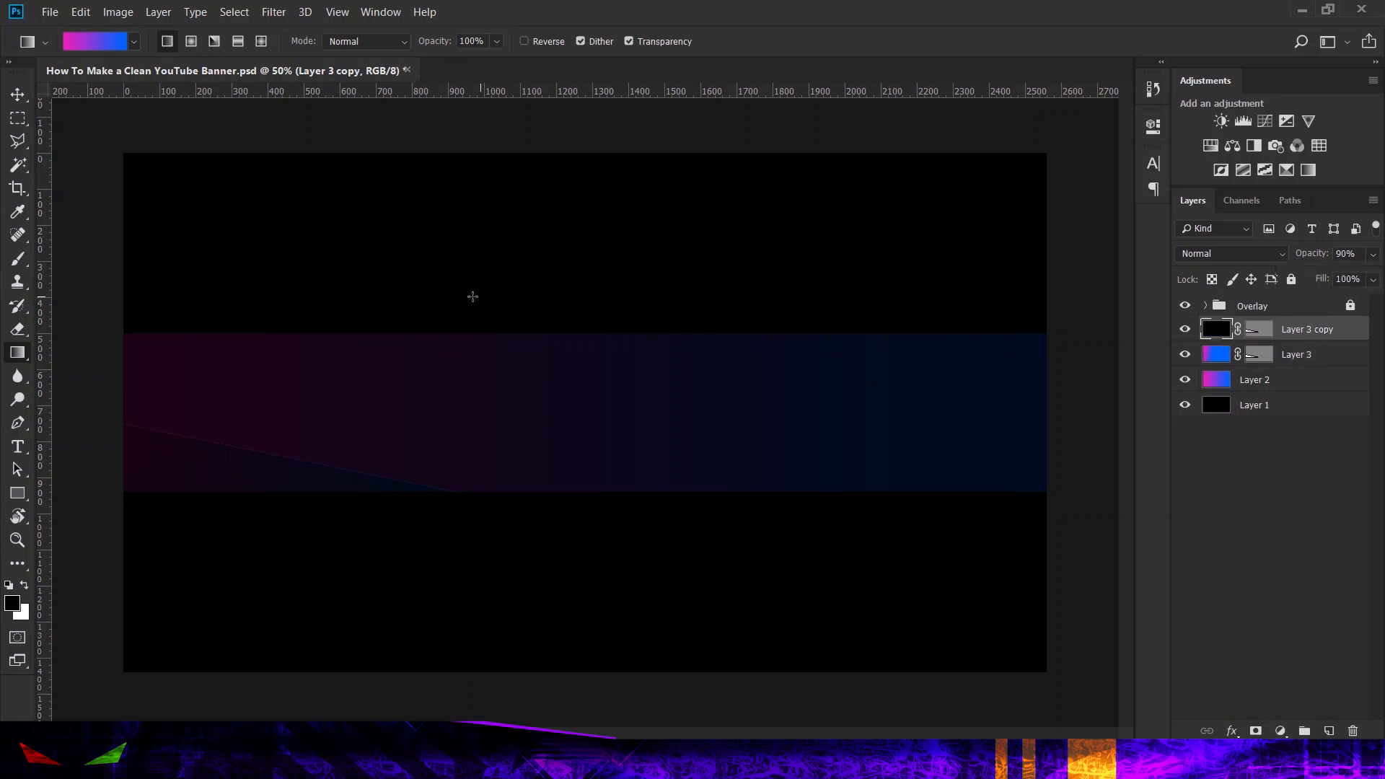
{"action": "left_click", "coordinate": [19, 99]}
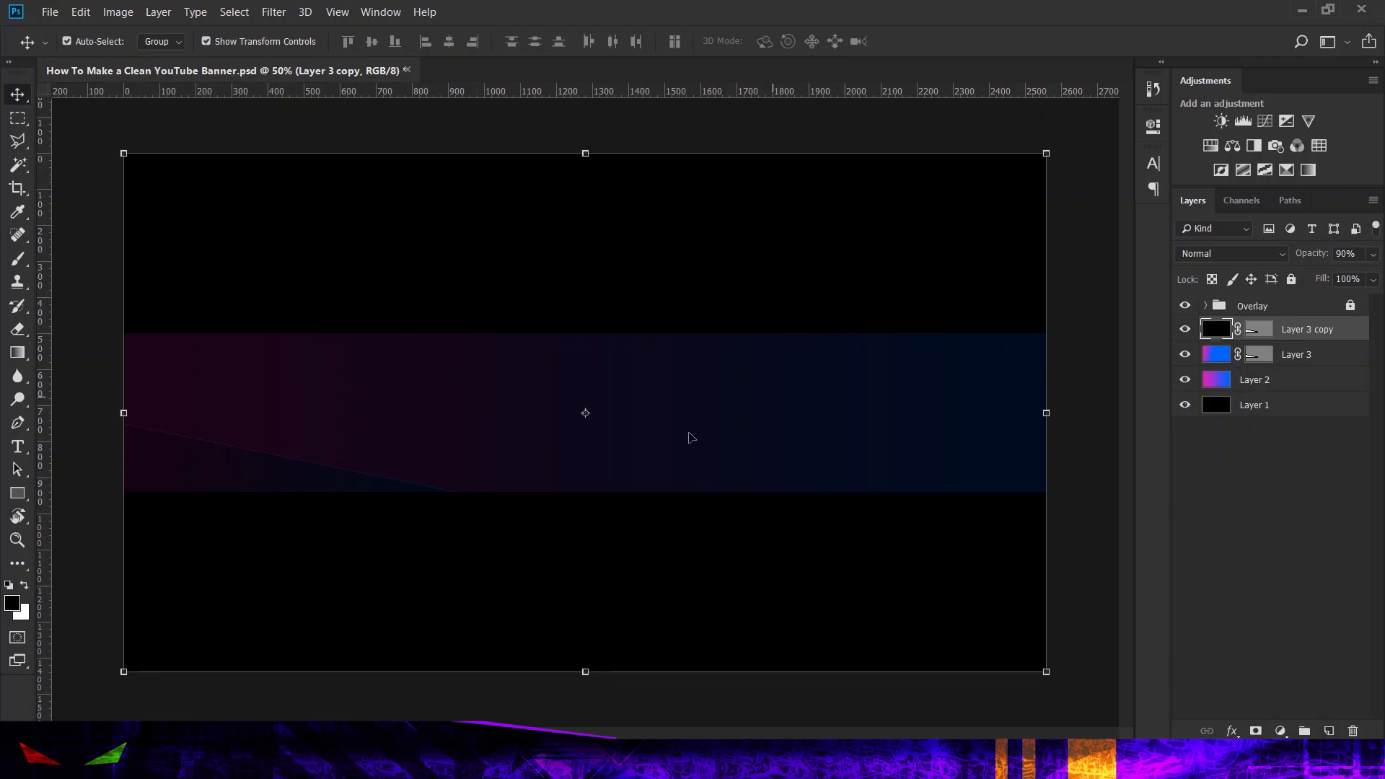
{"action": "key", "text": "Down"}
{"action": "key", "text": "Down"}
{"action": "key", "text": "Down"}
{"action": "key", "text": "Down"}
{"action": "key", "text": "Down"}
{"action": "key", "text": "Left"}
{"action": "key", "text": "Left"}
{"action": "key", "text": "Left"}
{"action": "key", "text": "Left"}
{"action": "key", "text": "Left"}
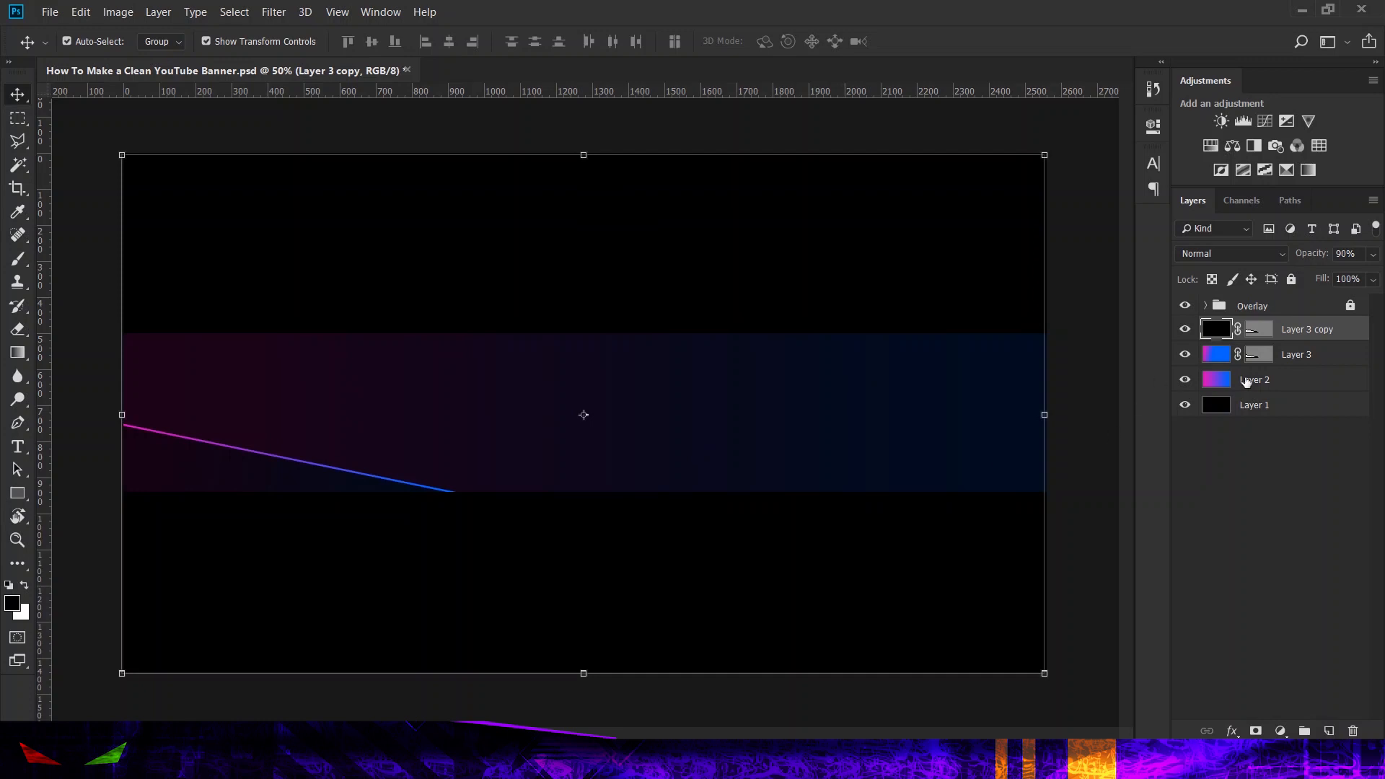
Step: Convert Layer 3 and Layer 3 copy together into one smart object
{"action": "left_click", "coordinate": [1296, 350], "text": "ctrl"}
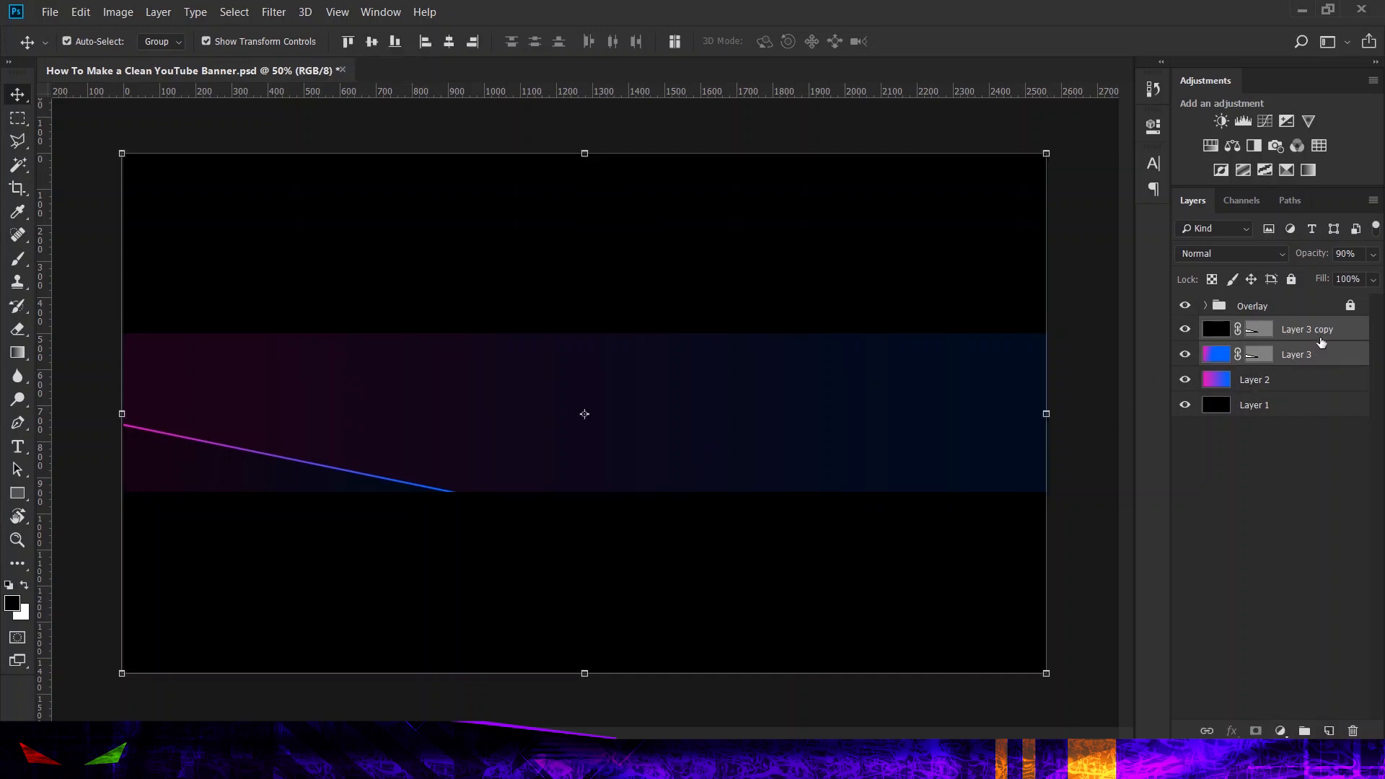
{"action": "right_click", "coordinate": [1289, 346]}
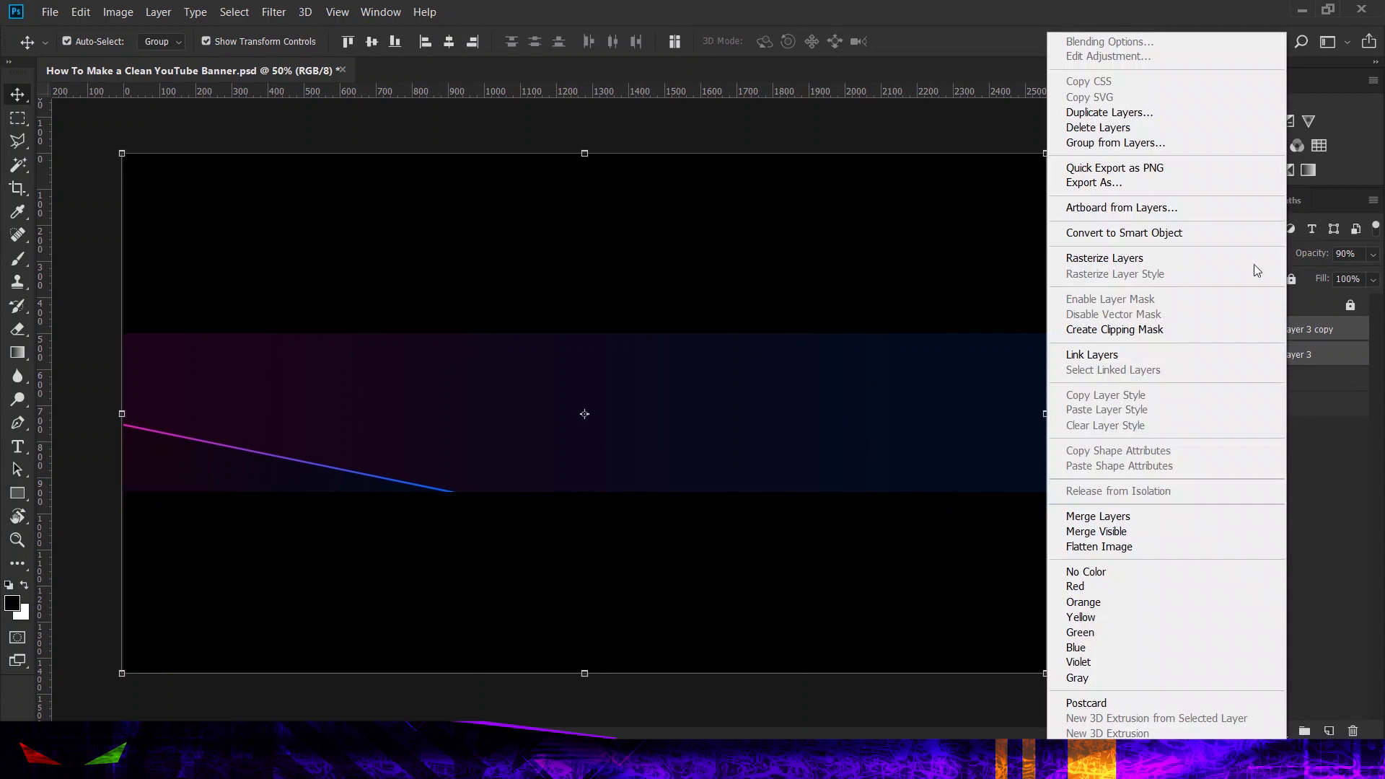
{"action": "left_click", "coordinate": [1240, 236]}
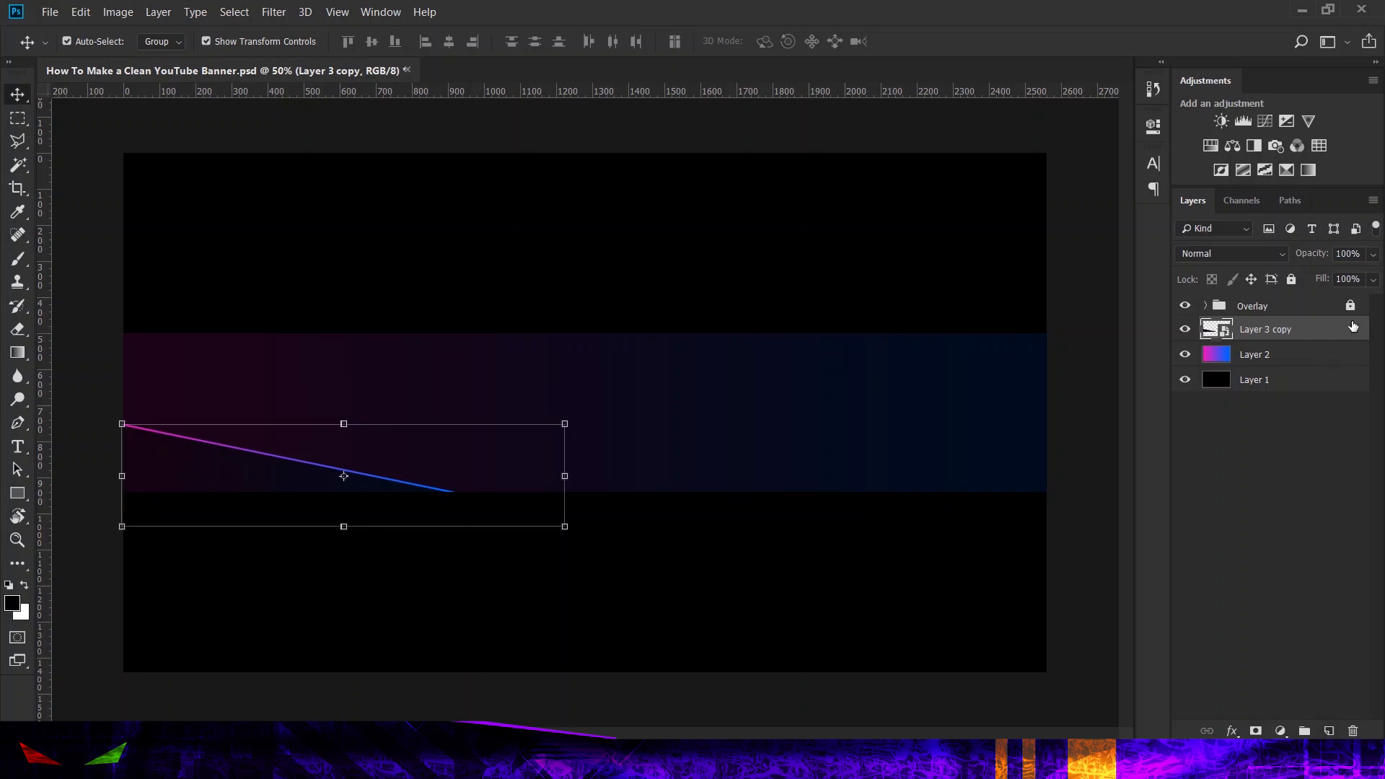
Step: Open the smart object's contents to inspect its two triangle layers, and close that document
{"action": "double_click", "coordinate": [1219, 332]}
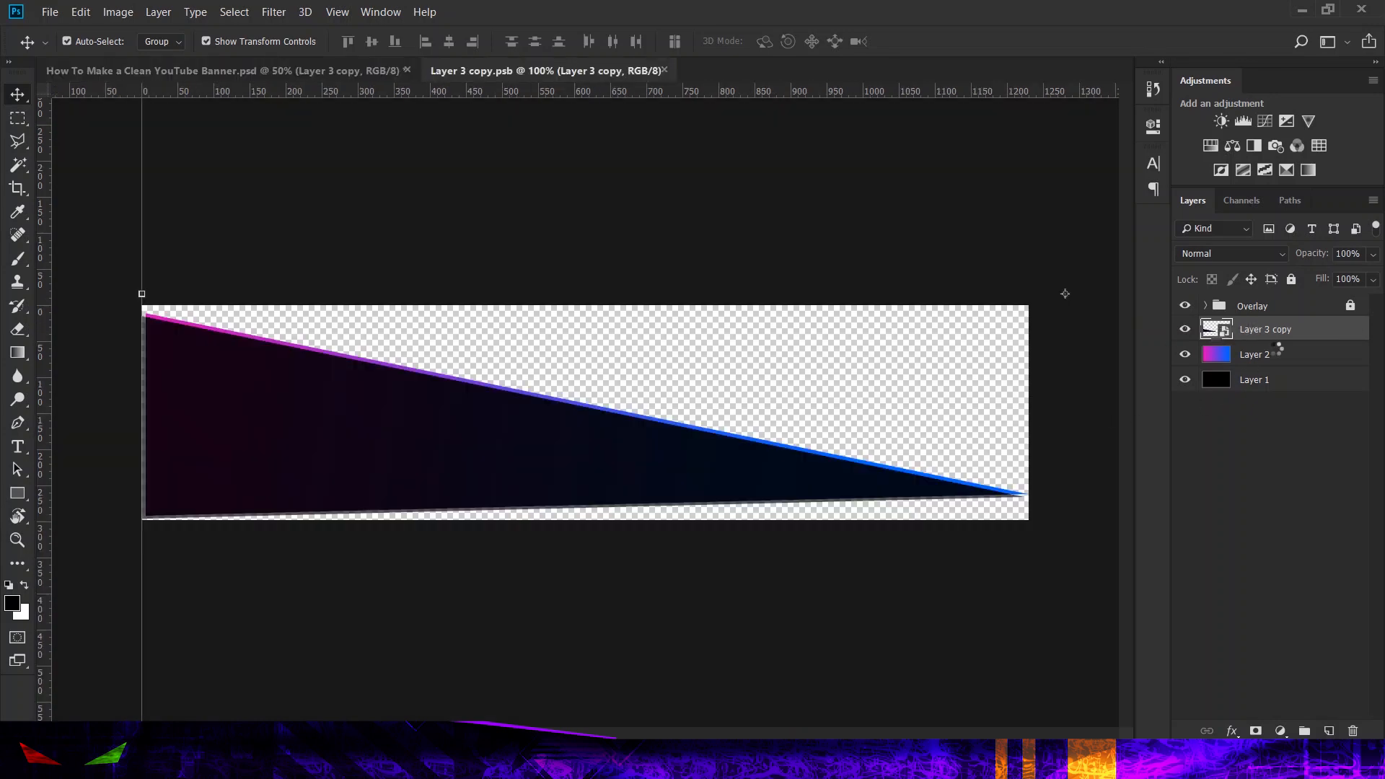
{"action": "left_click", "coordinate": [1292, 324]}
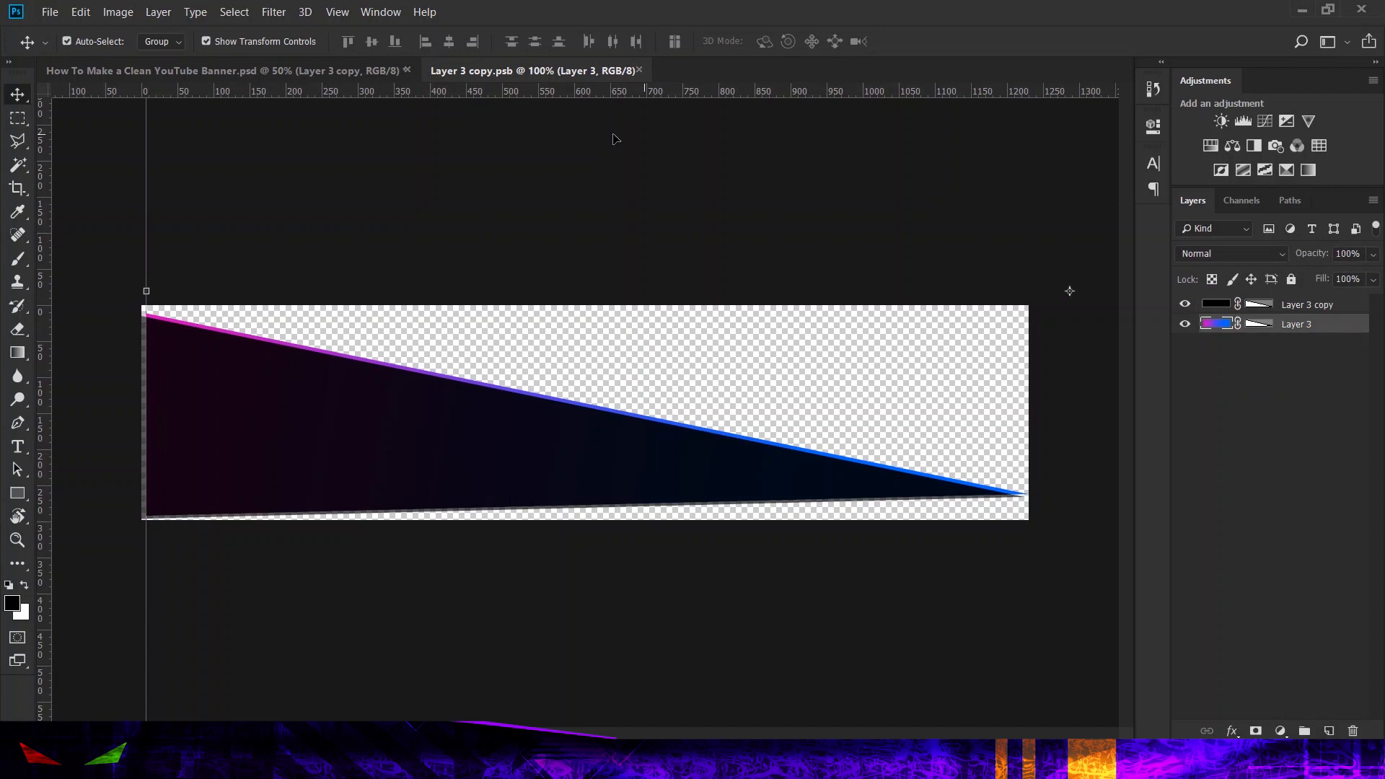
{"action": "left_click", "coordinate": [639, 69]}
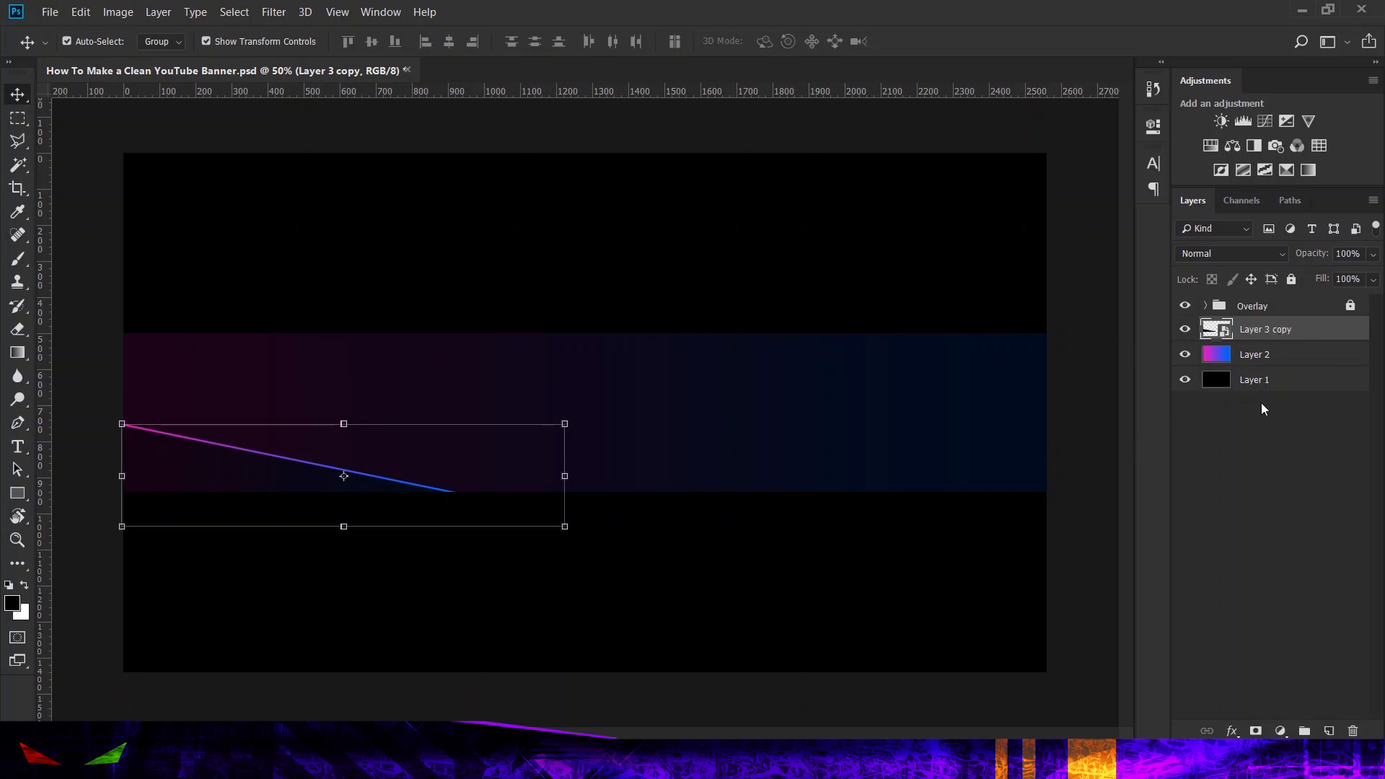
Step: Duplicate the triangle smart object and shift the copy down and left to form a second parallel gradient line
{"action": "key", "text": "ctrl+j"}
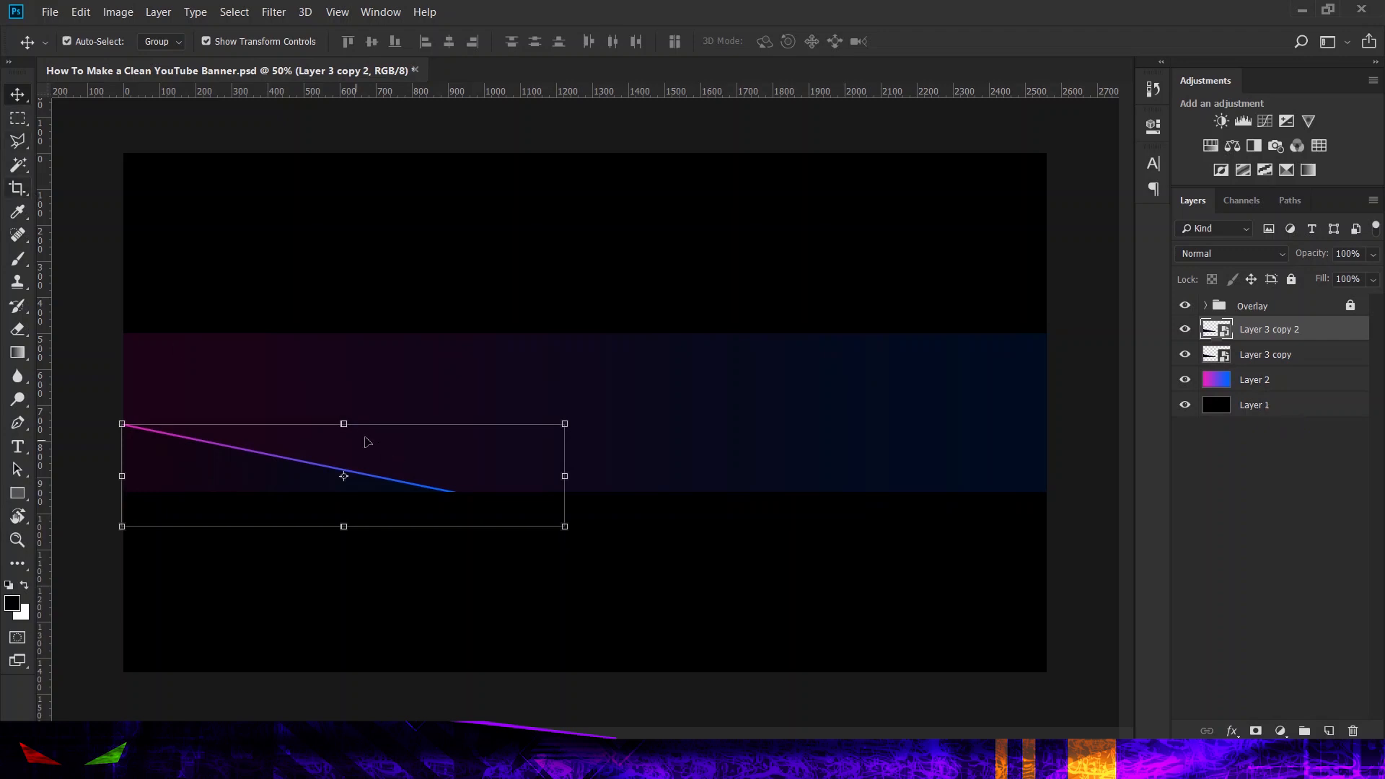
{"action": "key", "text": "ctrl+t"}
{"action": "left_click_drag", "start_coordinate": [273, 483], "coordinate": [230, 496]}
{"action": "left_click", "coordinate": [633, 41]}
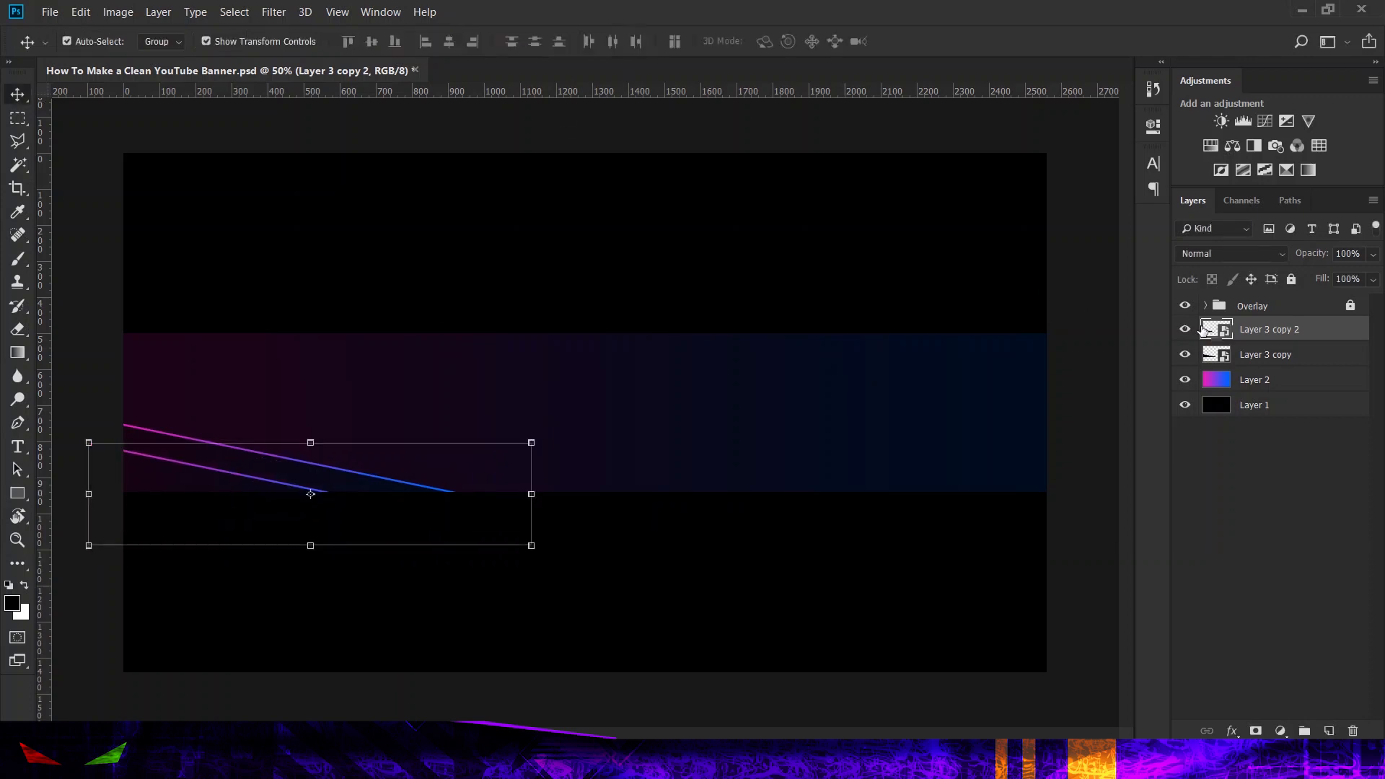
Step: Duplicate Layer 3 copy 2 and offset the new copy further down and left as a third parallel gradient line
{"action": "key", "text": "ctrl+j"}
{"action": "key", "text": "ctrl+t"}
{"action": "left_click_drag", "start_coordinate": [193, 496], "coordinate": [148, 515]}
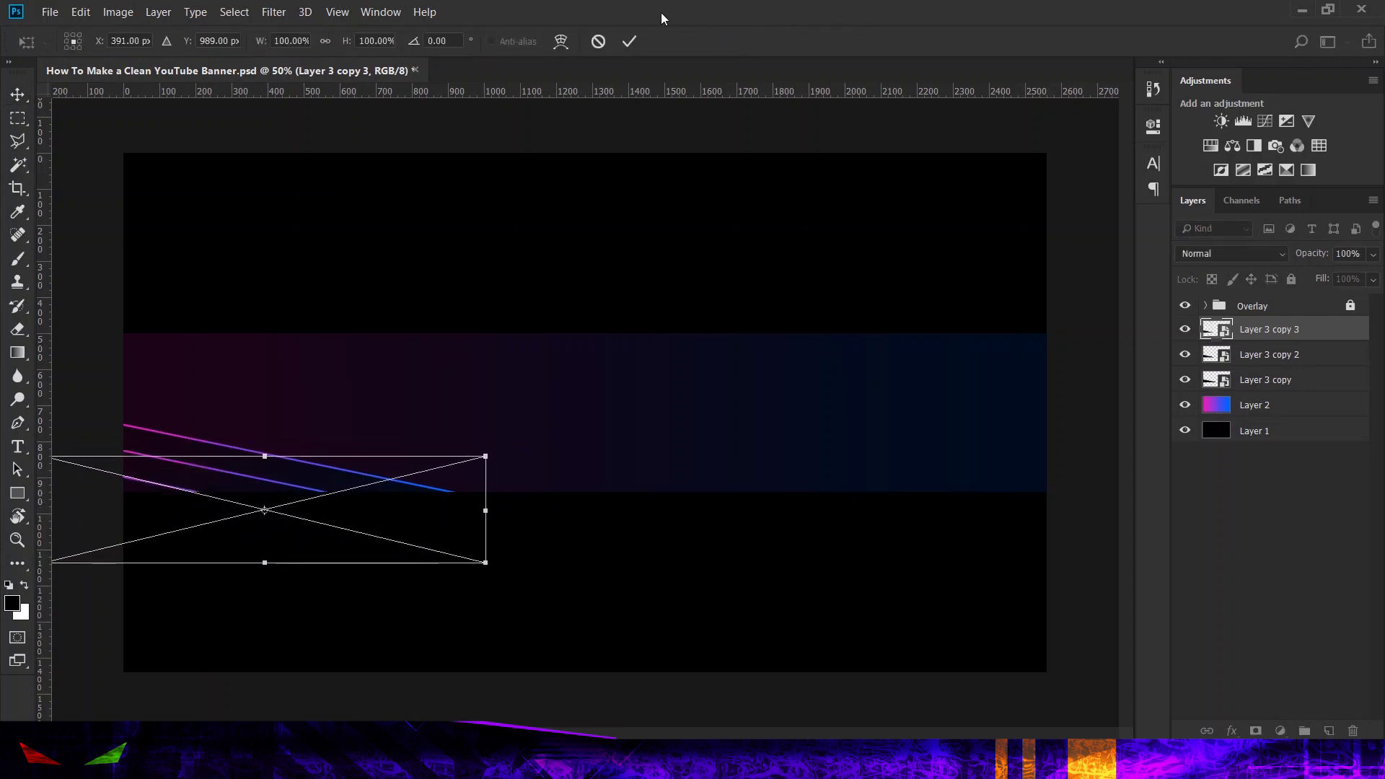
{"action": "left_click", "coordinate": [629, 42]}
{"action": "key", "text": "m"}
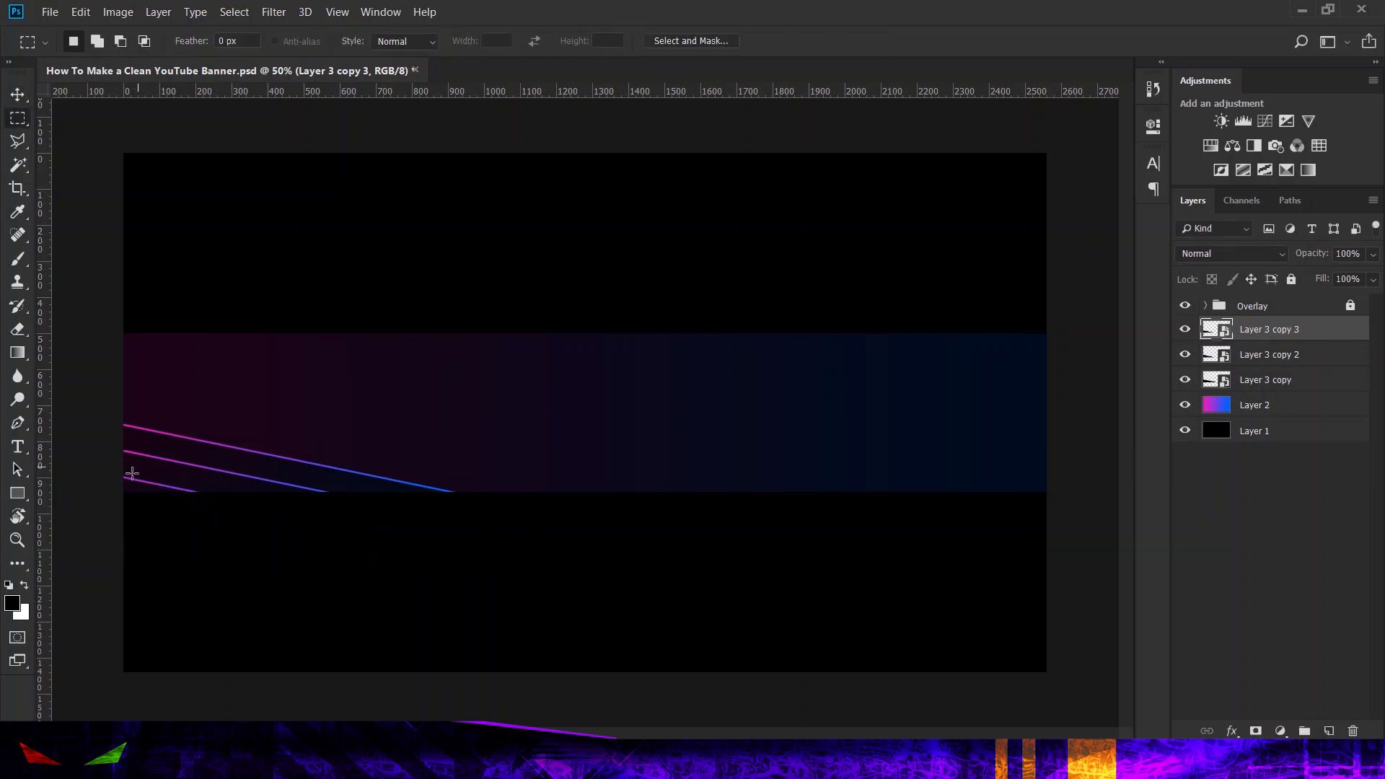
Step: Scale the three triangle layers together to about 110%, keeping them in the banner's lower-left corner
{"action": "left_click", "coordinate": [1282, 389], "text": "shift"}
{"action": "left_click", "coordinate": [19, 95]}
{"action": "left_click_drag", "start_coordinate": [565, 424], "coordinate": [606, 414]}
{"action": "mouse_move", "coordinate": [497, 437]}
{"action": "left_mouse_down"}
{"action": "mouse_move", "coordinate": [516, 443]}
{"action": "mouse_move", "coordinate": [482, 437]}
{"action": "left_mouse_up"}
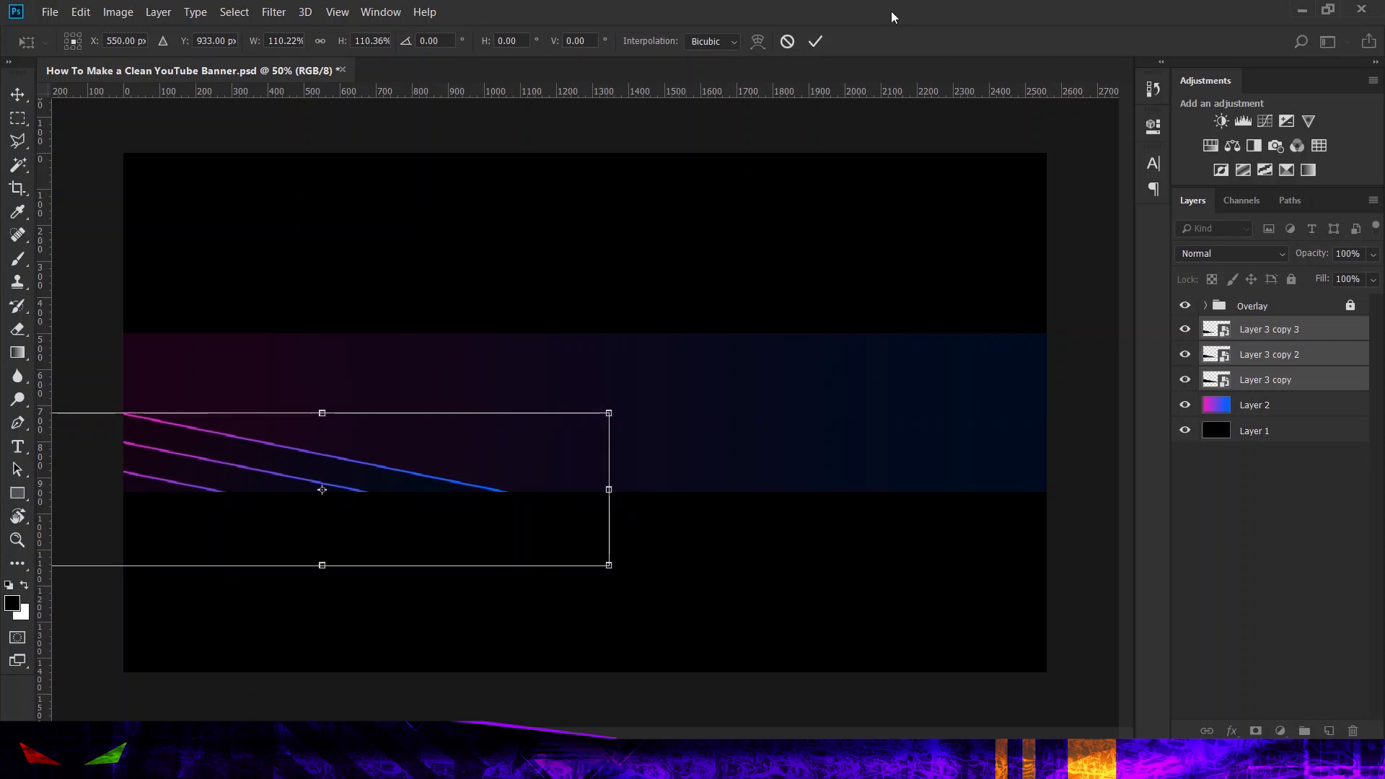
{"action": "left_click", "coordinate": [815, 41]}
{"action": "left_click", "coordinate": [17, 117]}
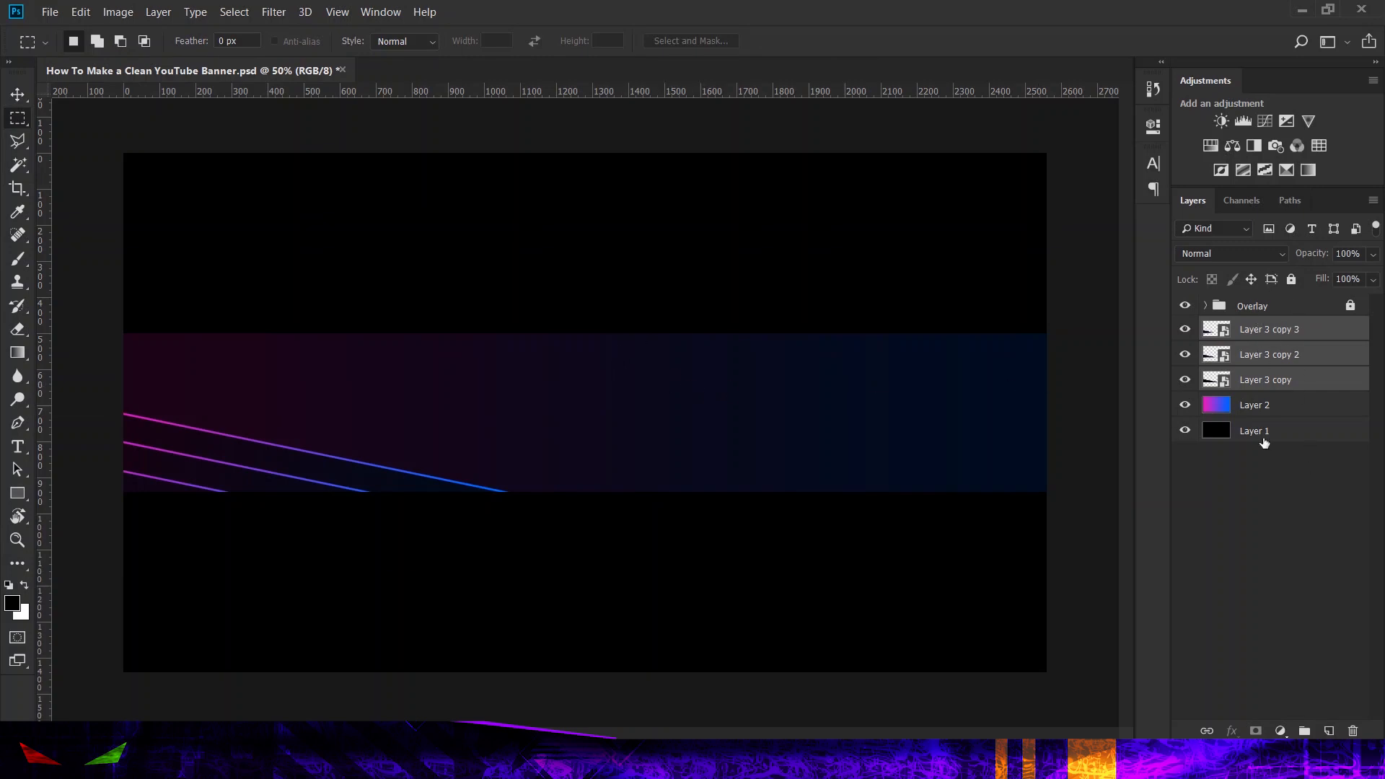
Step: Duplicate the three triangle layers, flip the copies to -100% width and height, and place them in the banner's upper-right corner
{"action": "key", "text": "ctrl+j"}
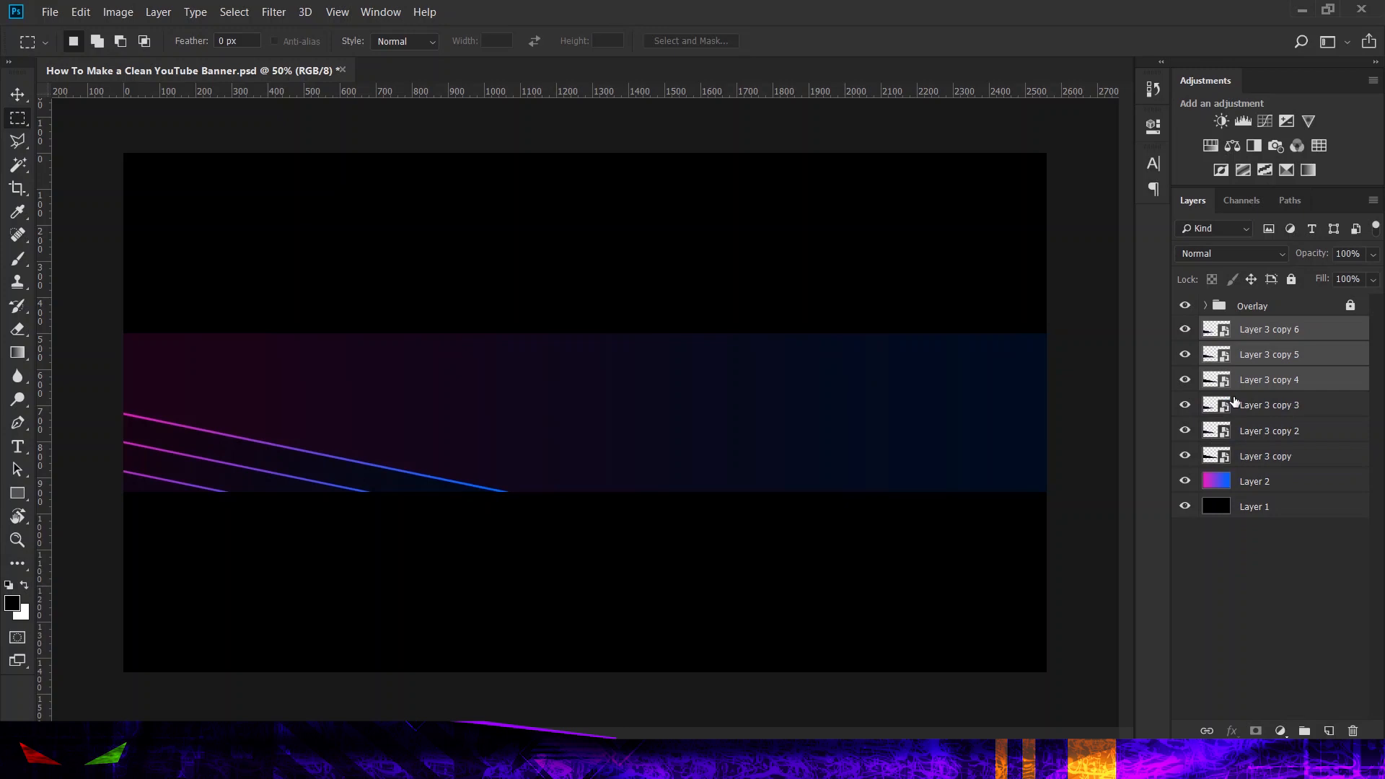
{"action": "left_click", "coordinate": [18, 94]}
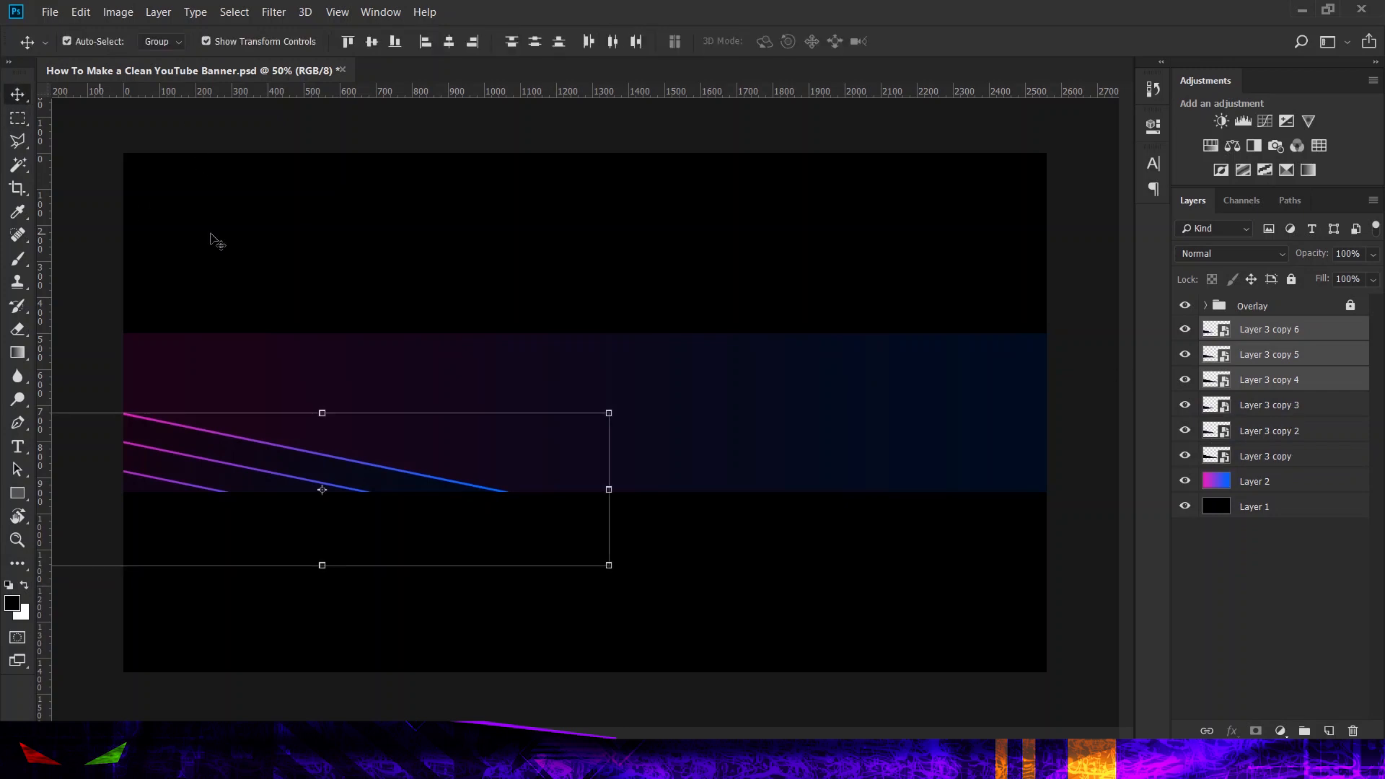
{"action": "left_click_drag", "start_coordinate": [620, 410], "coordinate": [245, 500]}
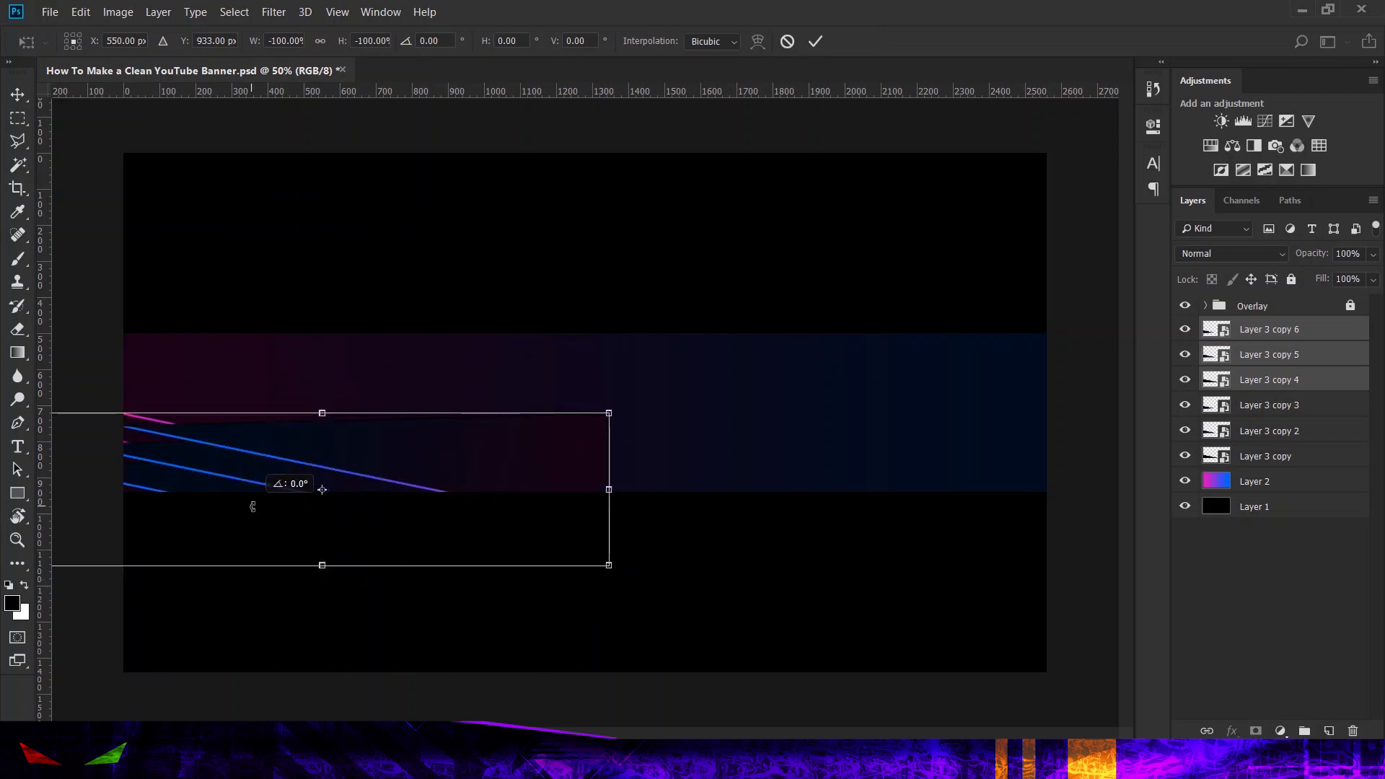
{"action": "left_click_drag", "start_coordinate": [293, 431], "coordinate": [809, 289]}
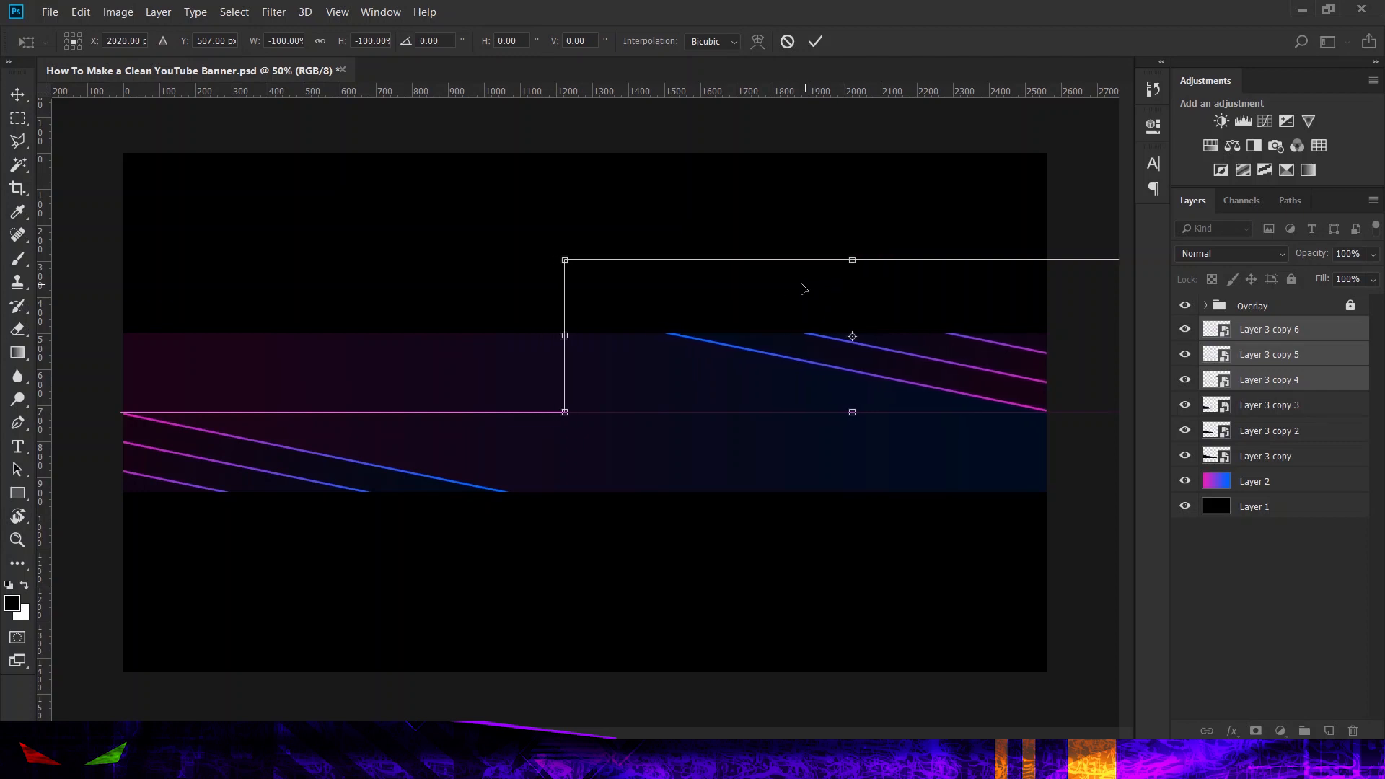
{"action": "left_click", "coordinate": [816, 42]}
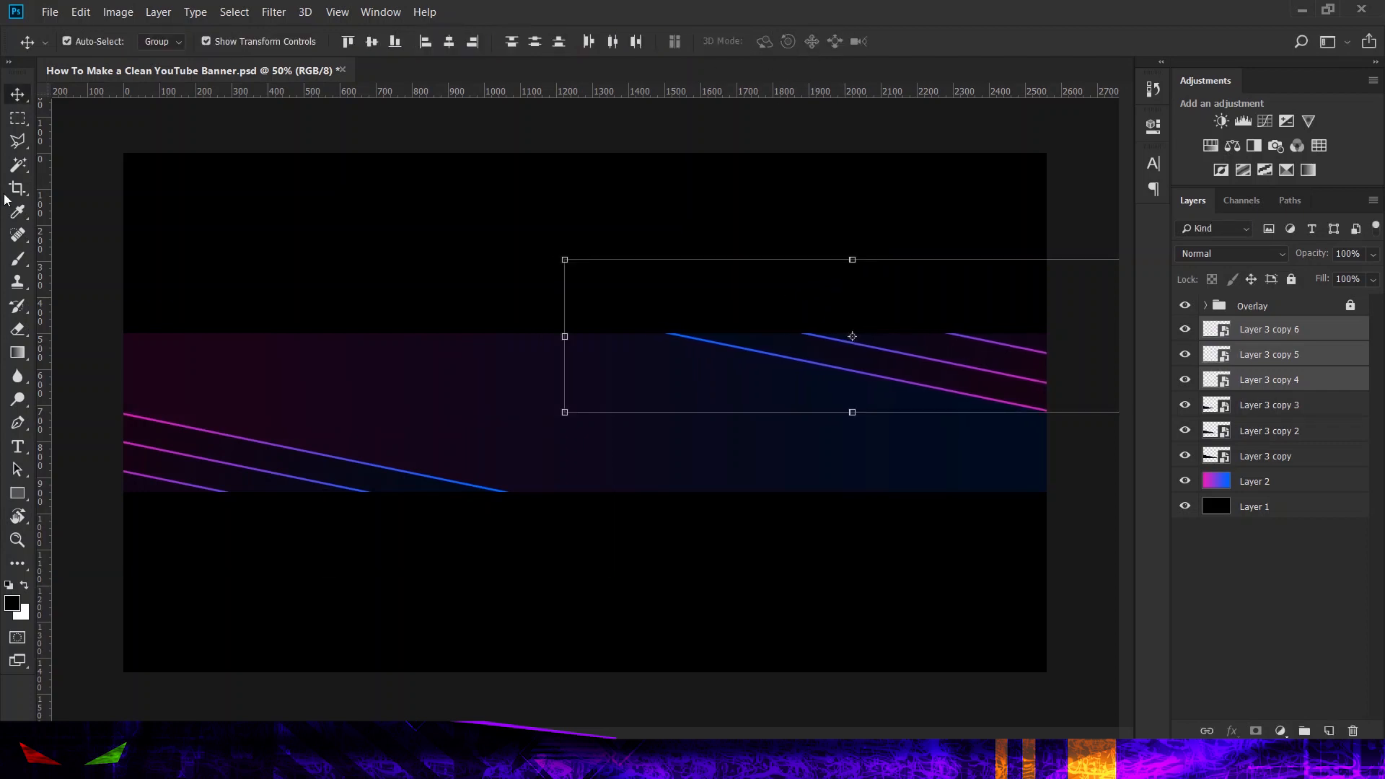
{"action": "left_click", "coordinate": [17, 117]}
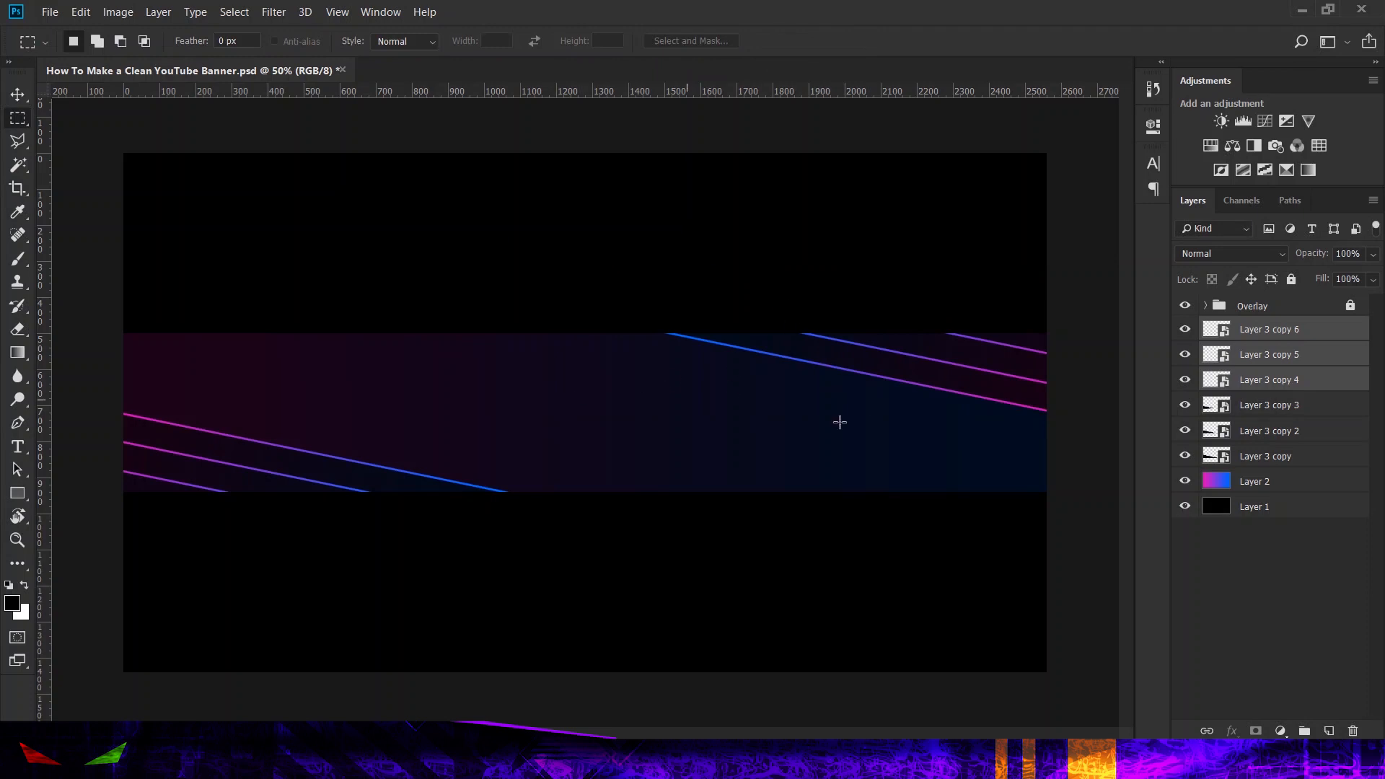
Step: Create a layer group, put all six triangle layers into it, and collapse the group
{"action": "left_click", "coordinate": [1259, 456]}
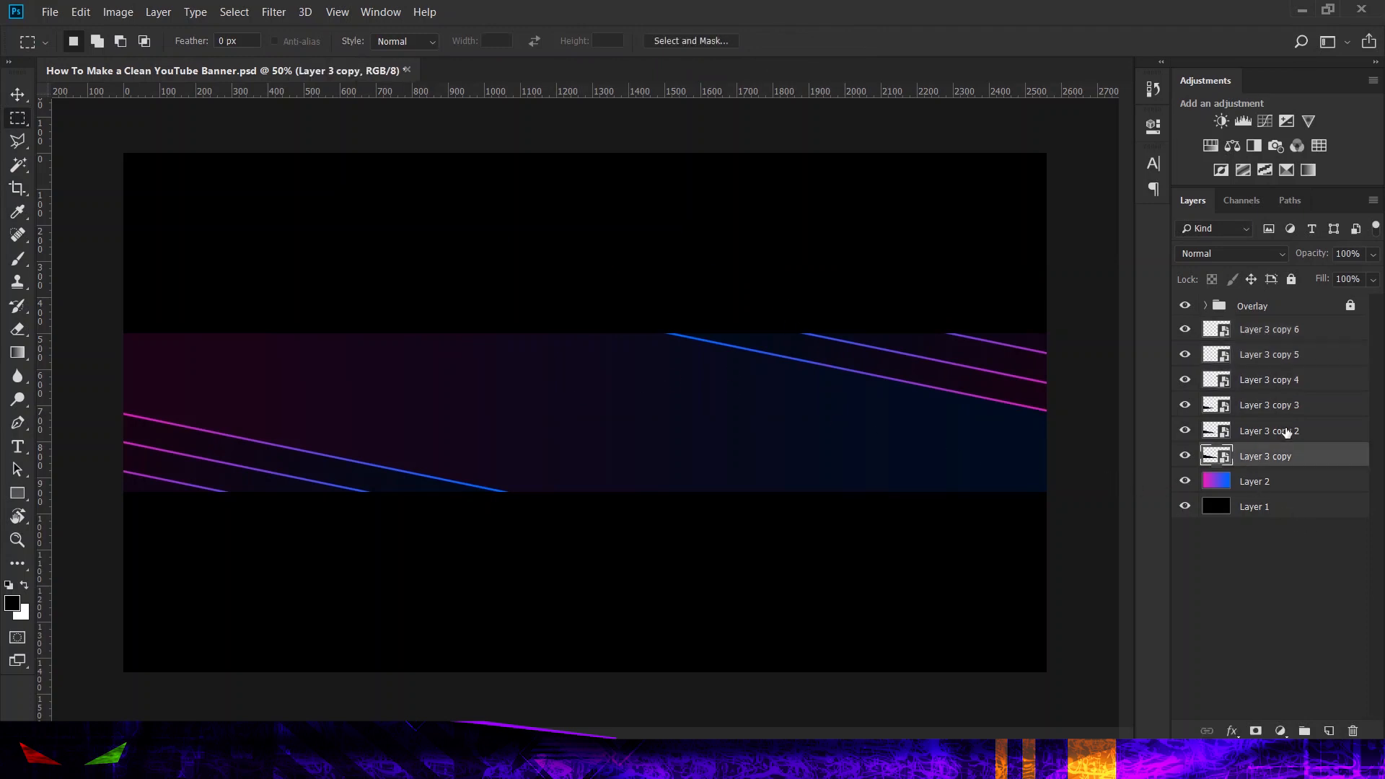
{"action": "left_click", "coordinate": [1268, 328], "text": "shift"}
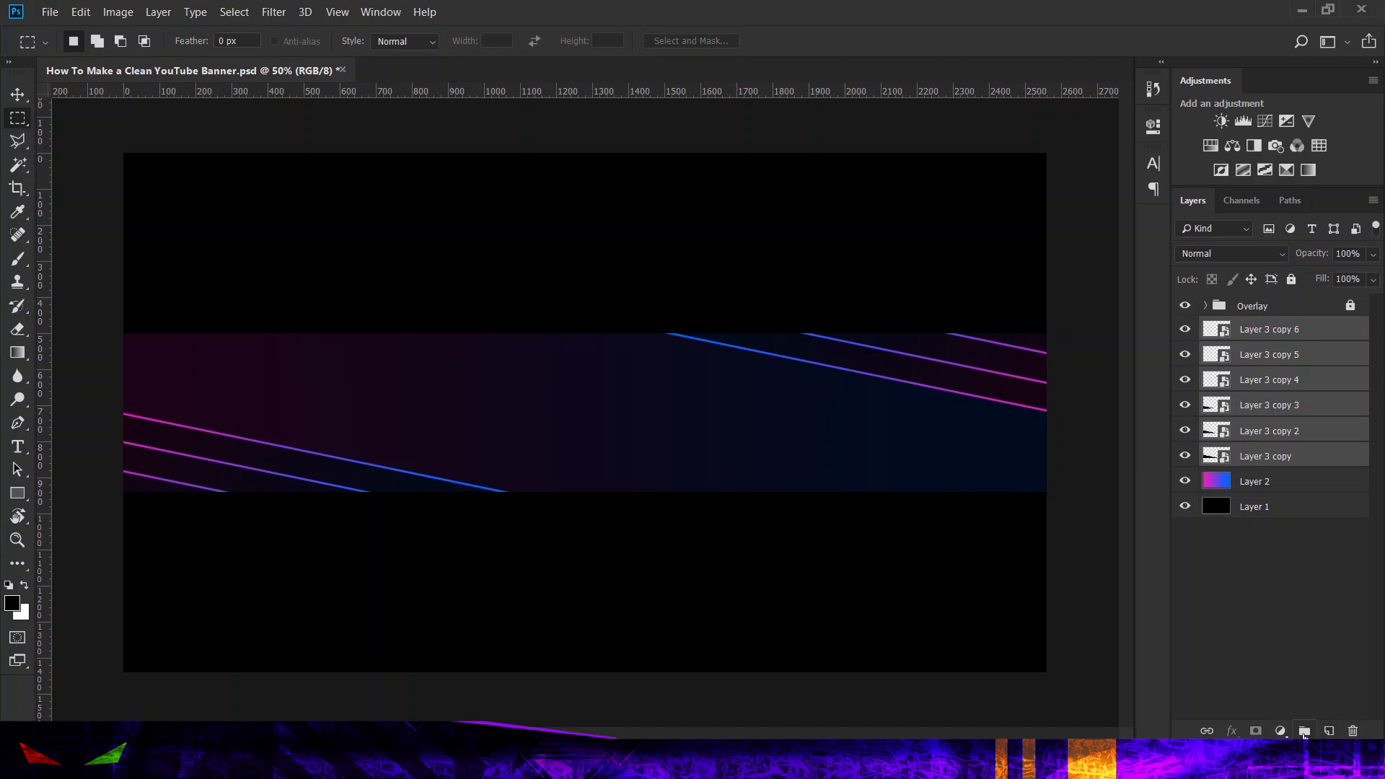
{"action": "left_click", "coordinate": [1263, 336]}
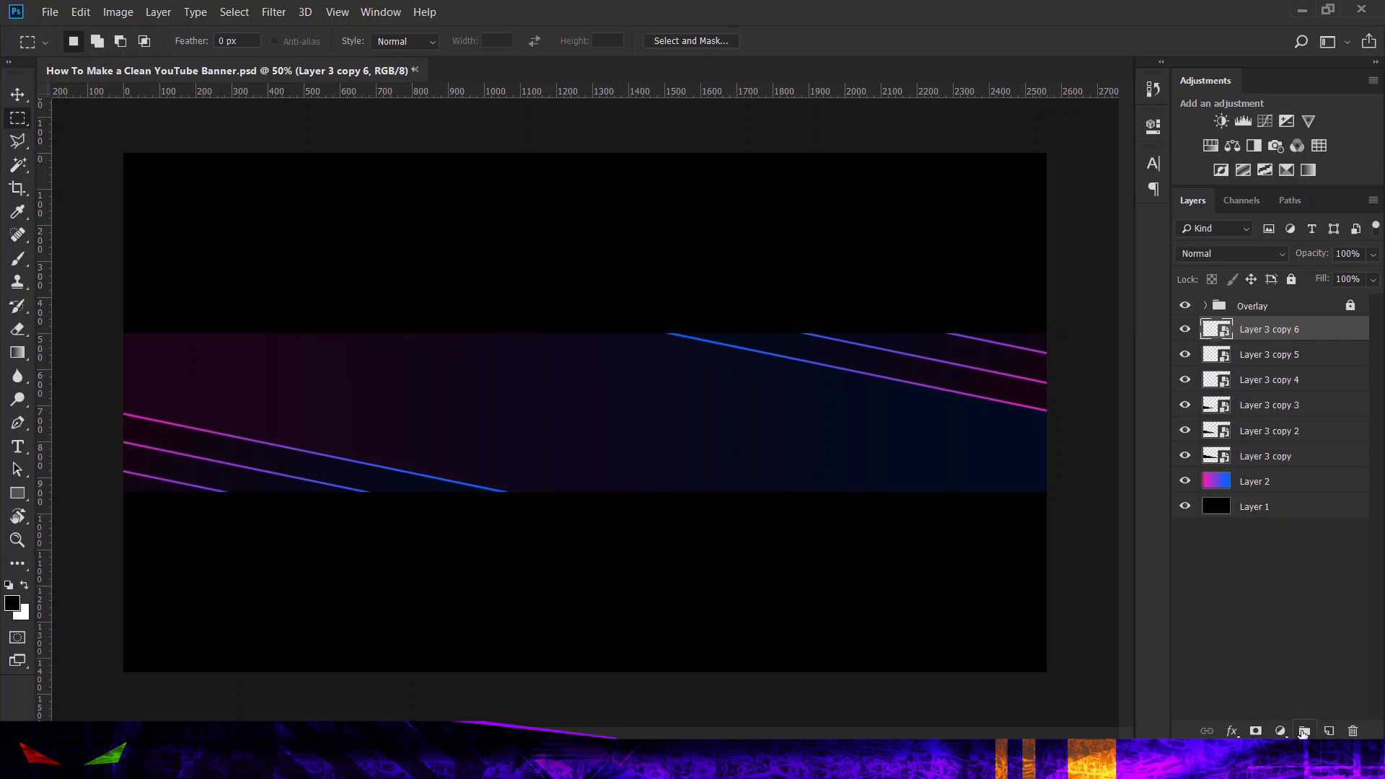
{"action": "left_click", "coordinate": [1304, 732]}
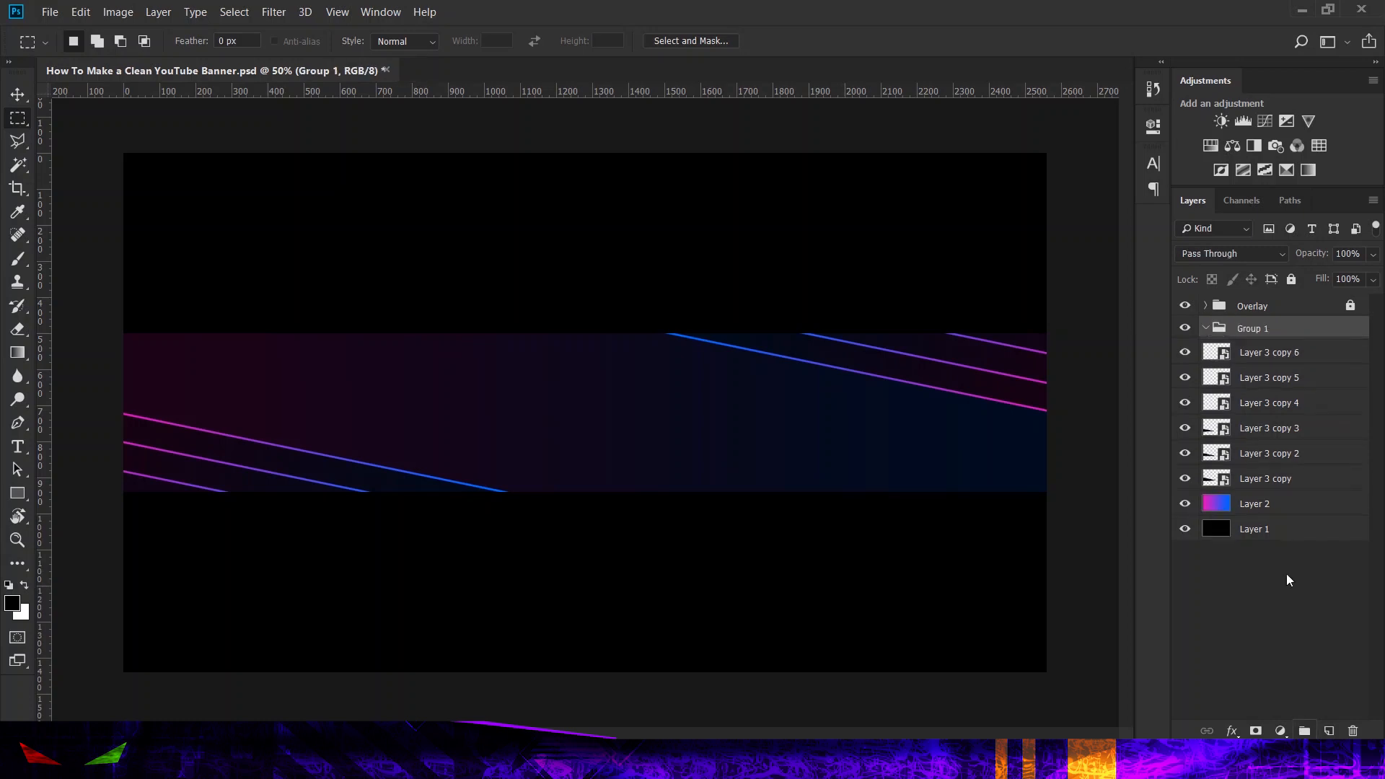
{"action": "left_click", "coordinate": [1267, 354]}
{"action": "left_click", "coordinate": [1271, 481], "text": "shift"}
{"action": "left_click_drag", "start_coordinate": [1270, 481], "coordinate": [1201, 333]}
{"action": "left_click", "coordinate": [1203, 331]}
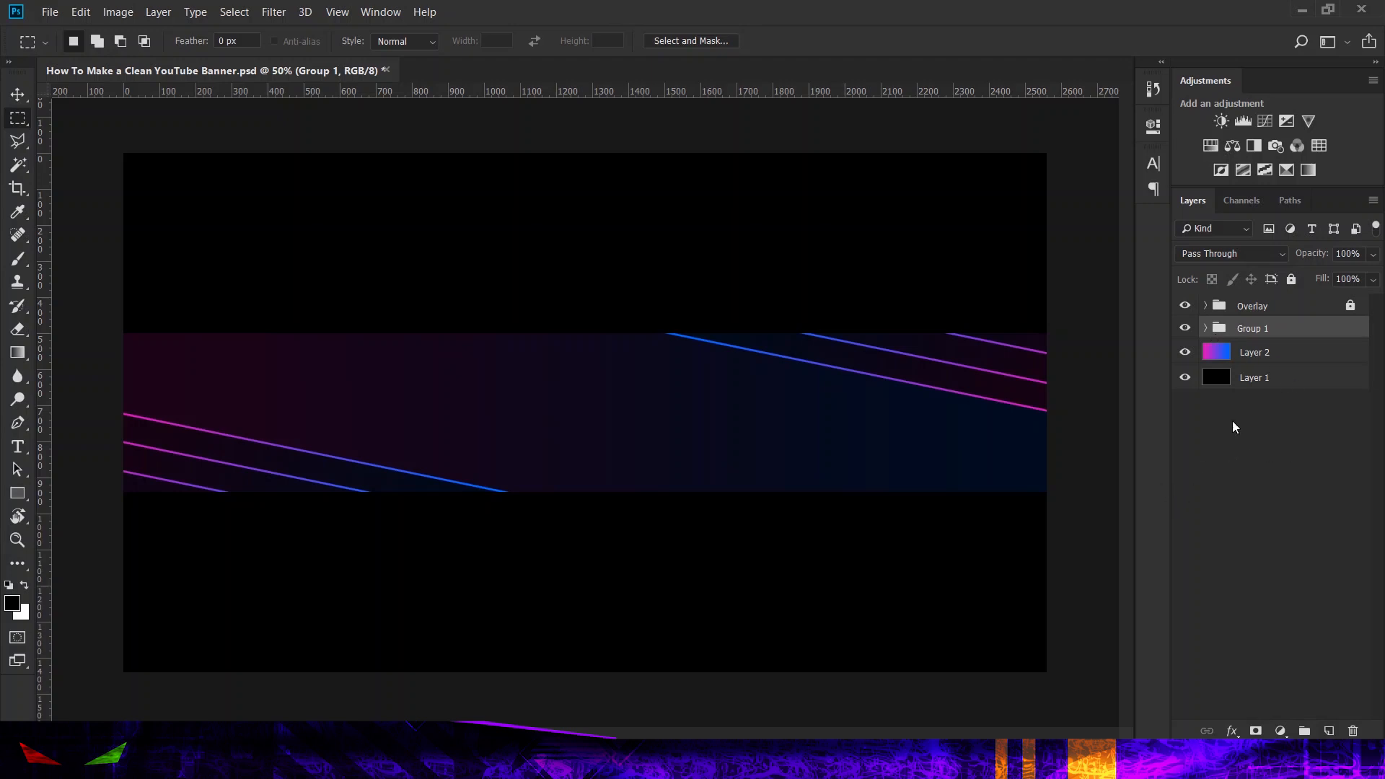
Step: Add a new layer above Group 1 and set the Type tool to white text in the Dev Gothic font
{"action": "left_click", "coordinate": [1329, 731]}
{"action": "left_click", "coordinate": [17, 447]}
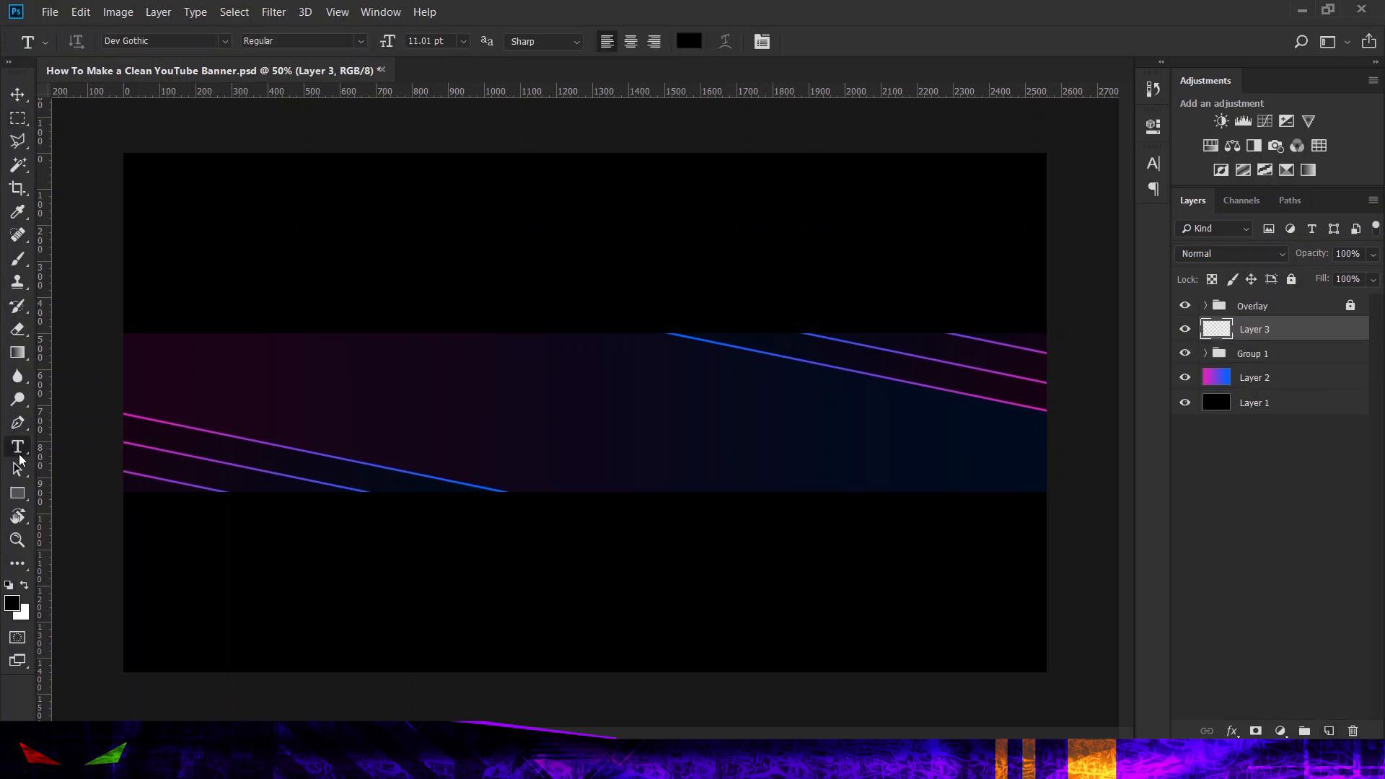
{"action": "left_click", "coordinate": [23, 585]}
{"action": "left_click", "coordinate": [225, 44]}
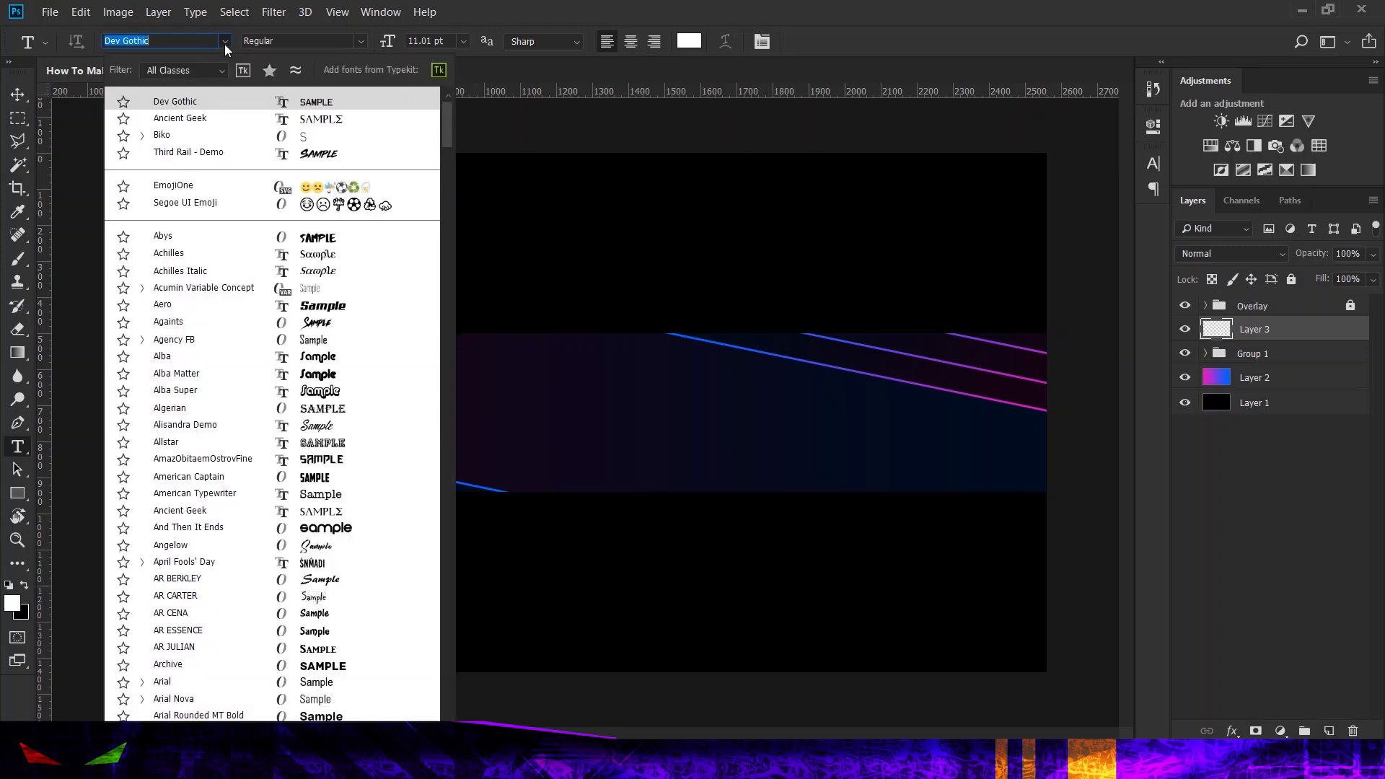
{"action": "left_click", "coordinate": [194, 103]}
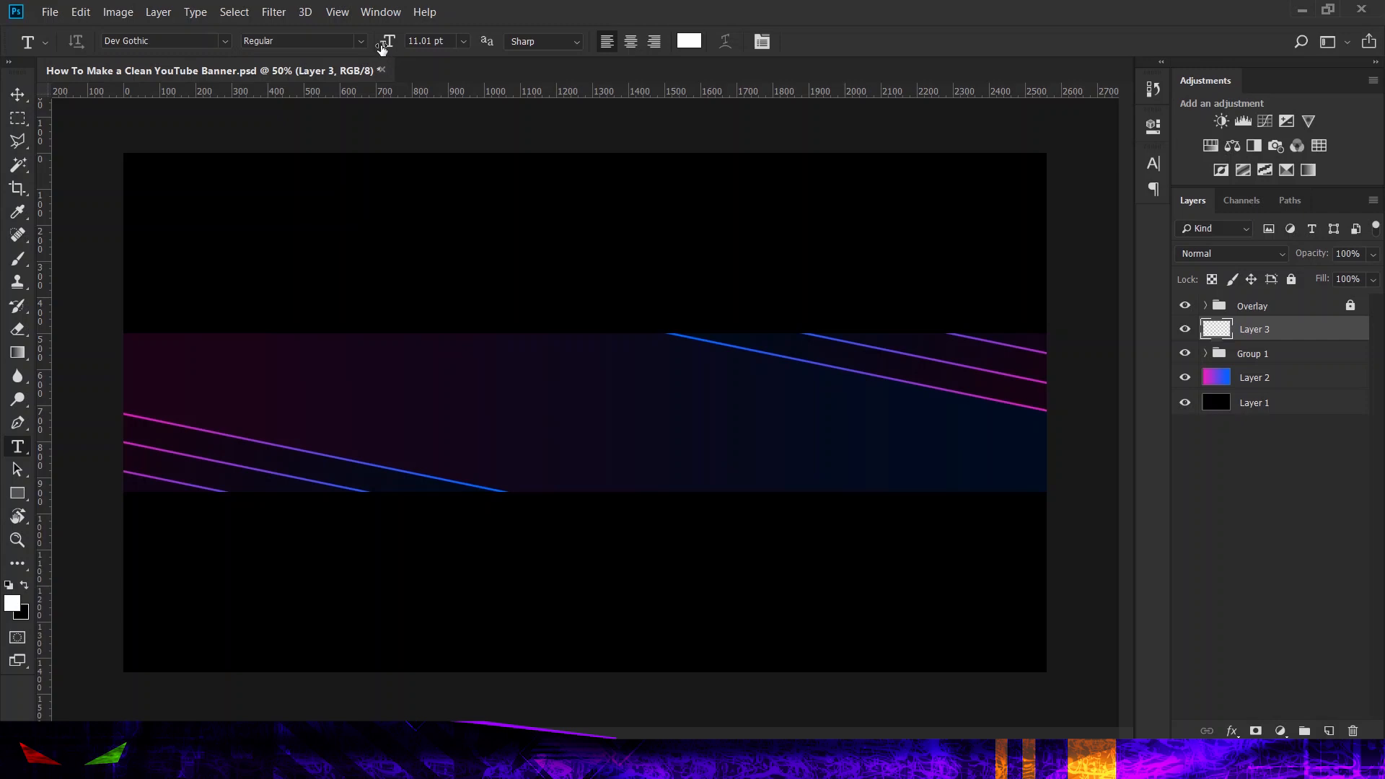
Step: Add the text "Dragti" near the middle of the banner with character tracking of 540
{"action": "left_click", "coordinate": [761, 44]}
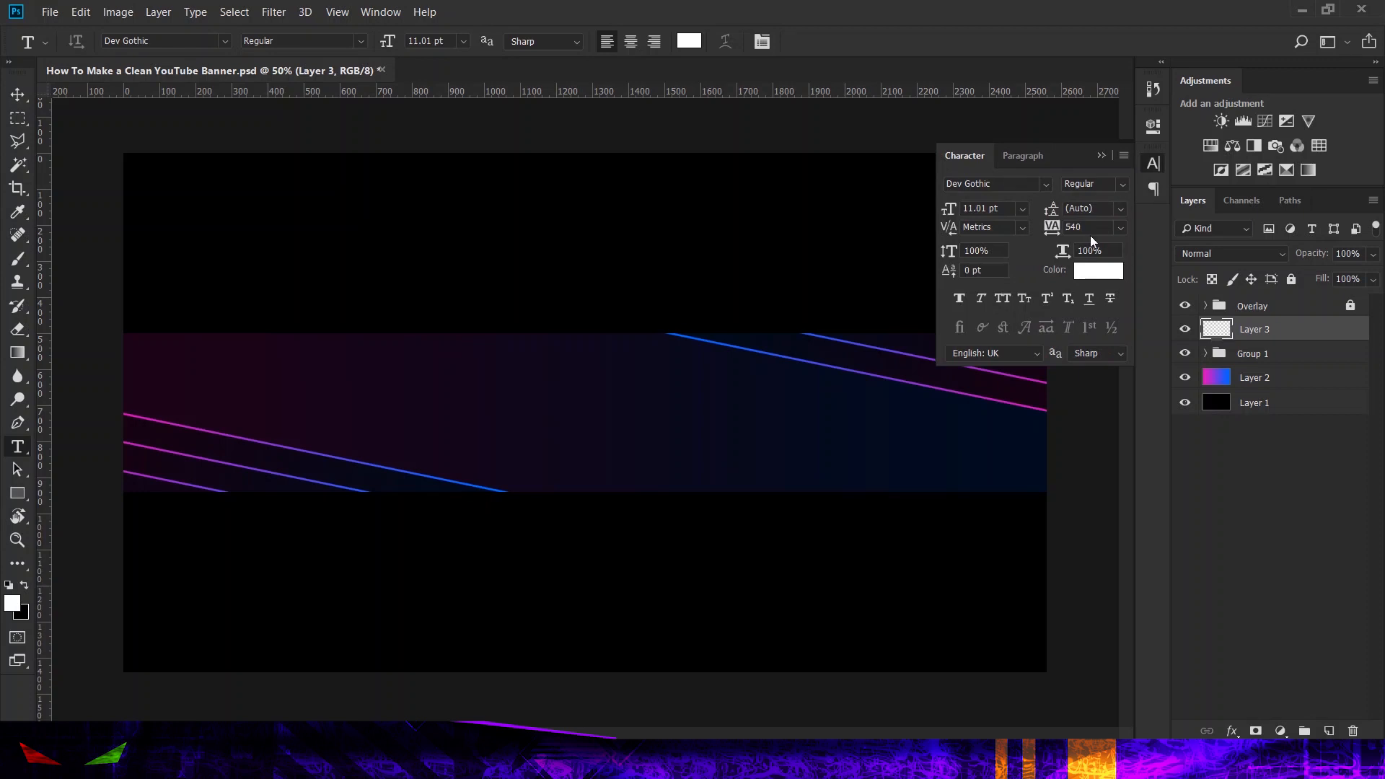
{"action": "left_click", "coordinate": [1052, 228]}
{"action": "left_click", "coordinate": [554, 408]}
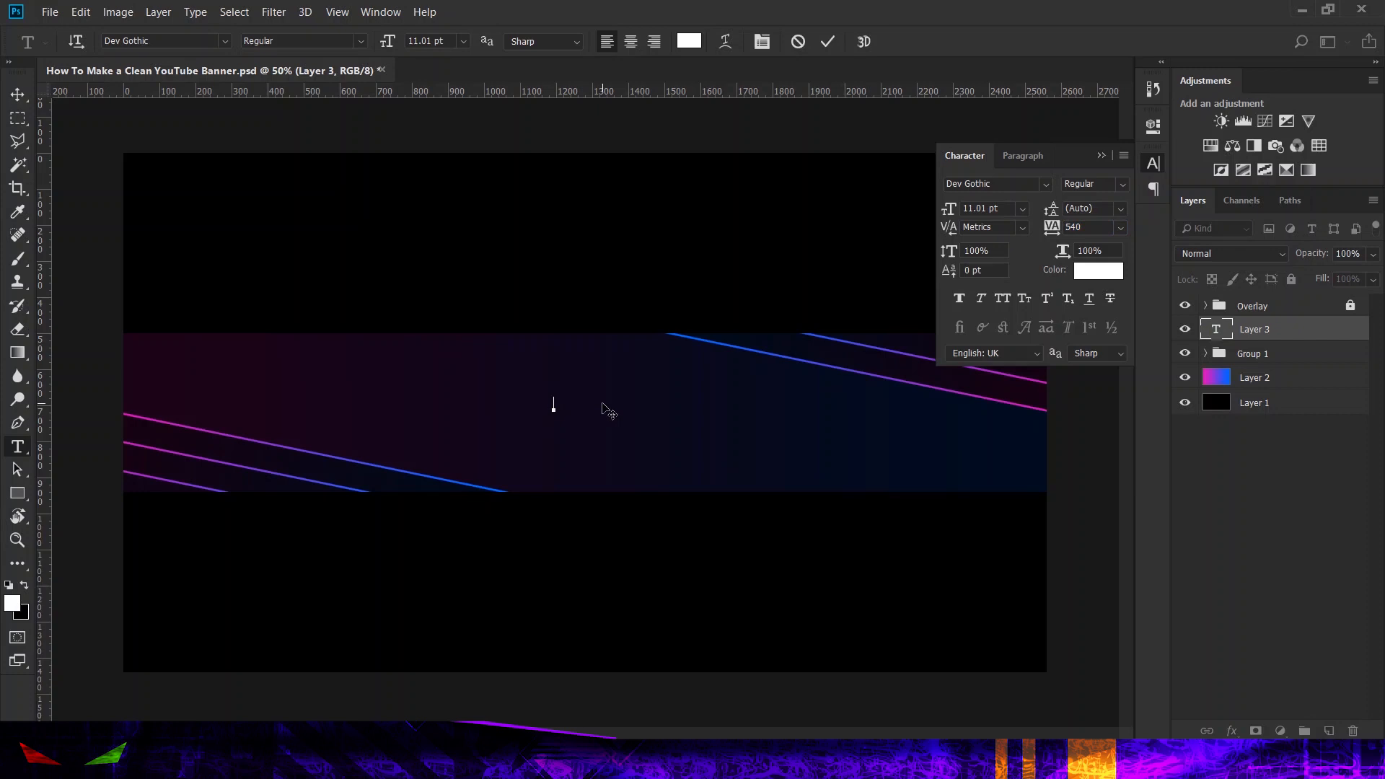
{"action": "type", "text": "nRAGTI"}
{"action": "key", "text": "ctrl+a"}
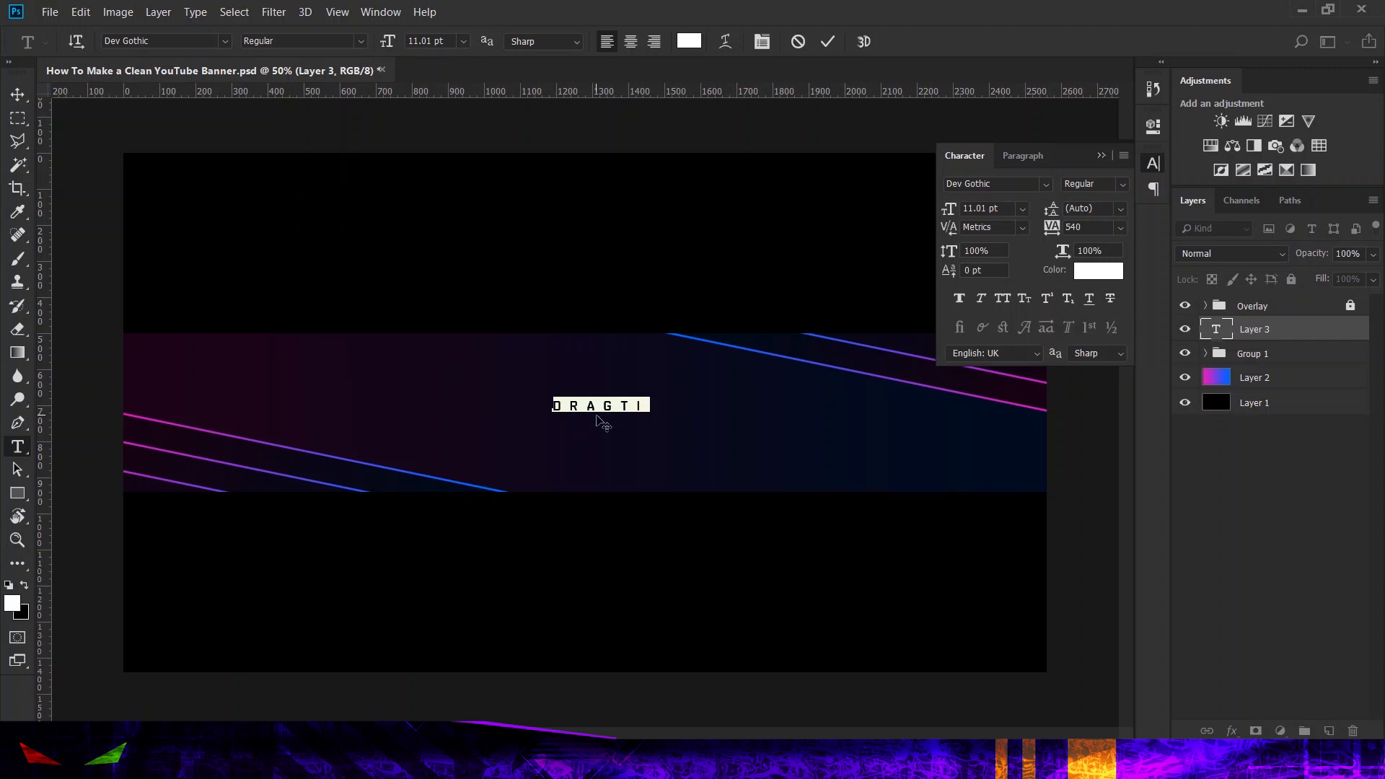
{"action": "left_click", "coordinate": [590, 405]}
{"action": "left_click", "coordinate": [621, 405]}
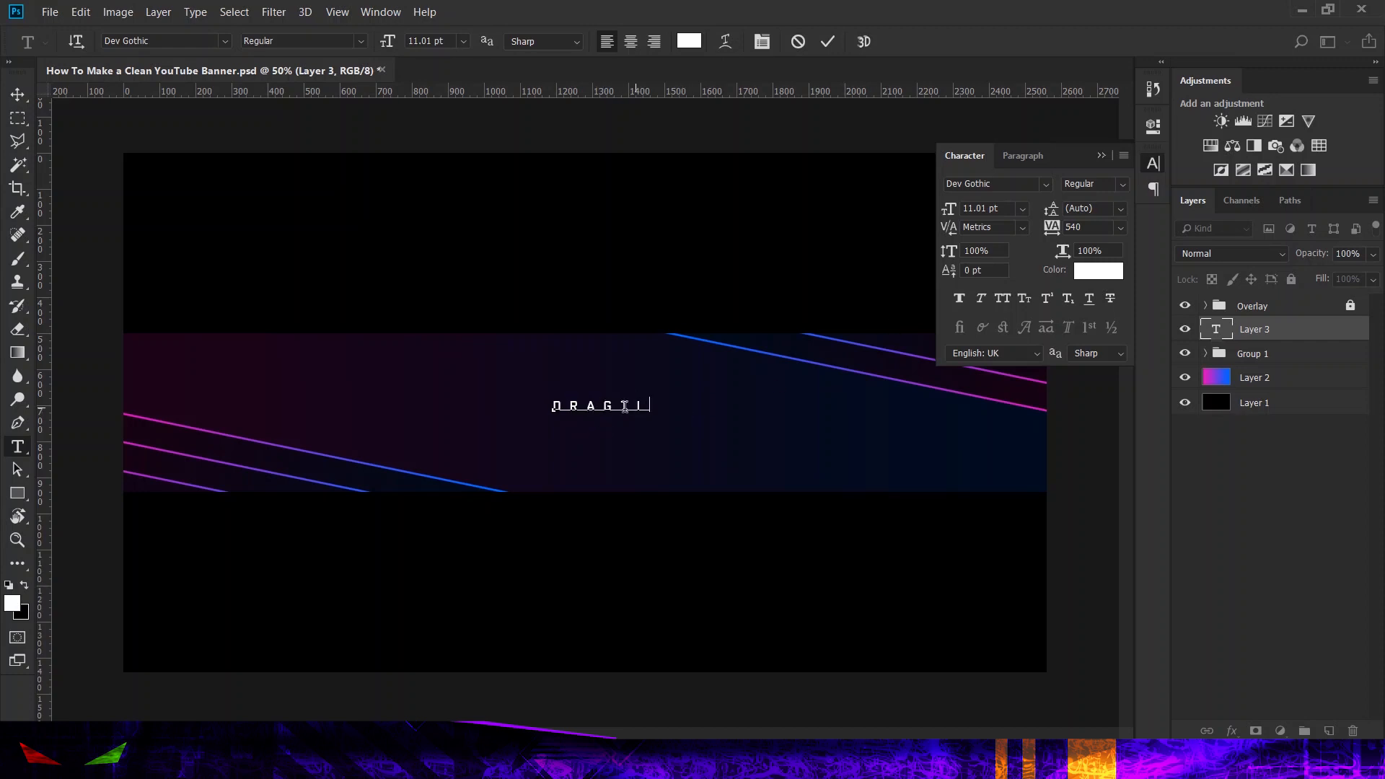
{"action": "left_click", "coordinate": [827, 42]}
Step: Scale the Dragti text to about 152% and move it right of the banner's centre, vertically centred at 720 px
{"action": "left_click", "coordinate": [26, 103]}
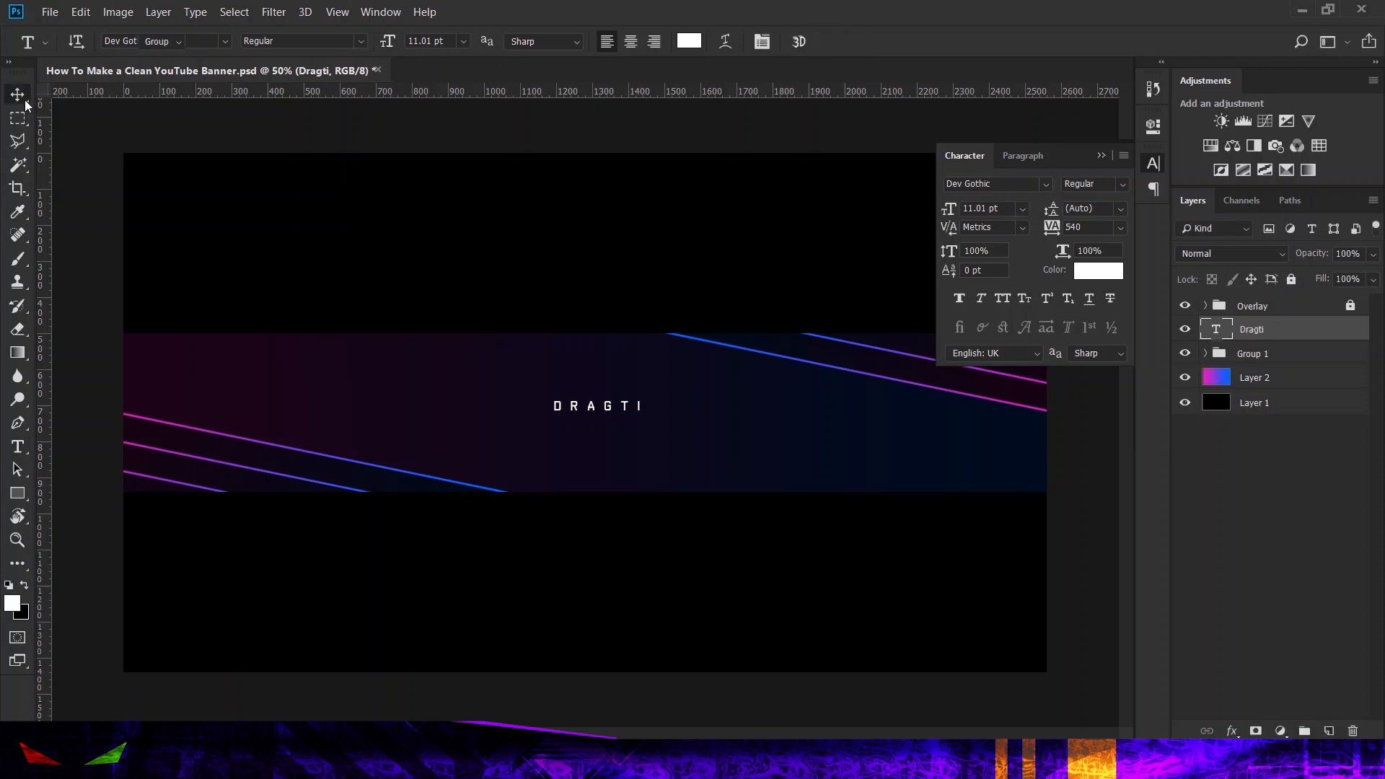
{"action": "key", "text": "ctrl+t"}
{"action": "left_click_drag", "start_coordinate": [643, 396], "coordinate": [735, 383]}
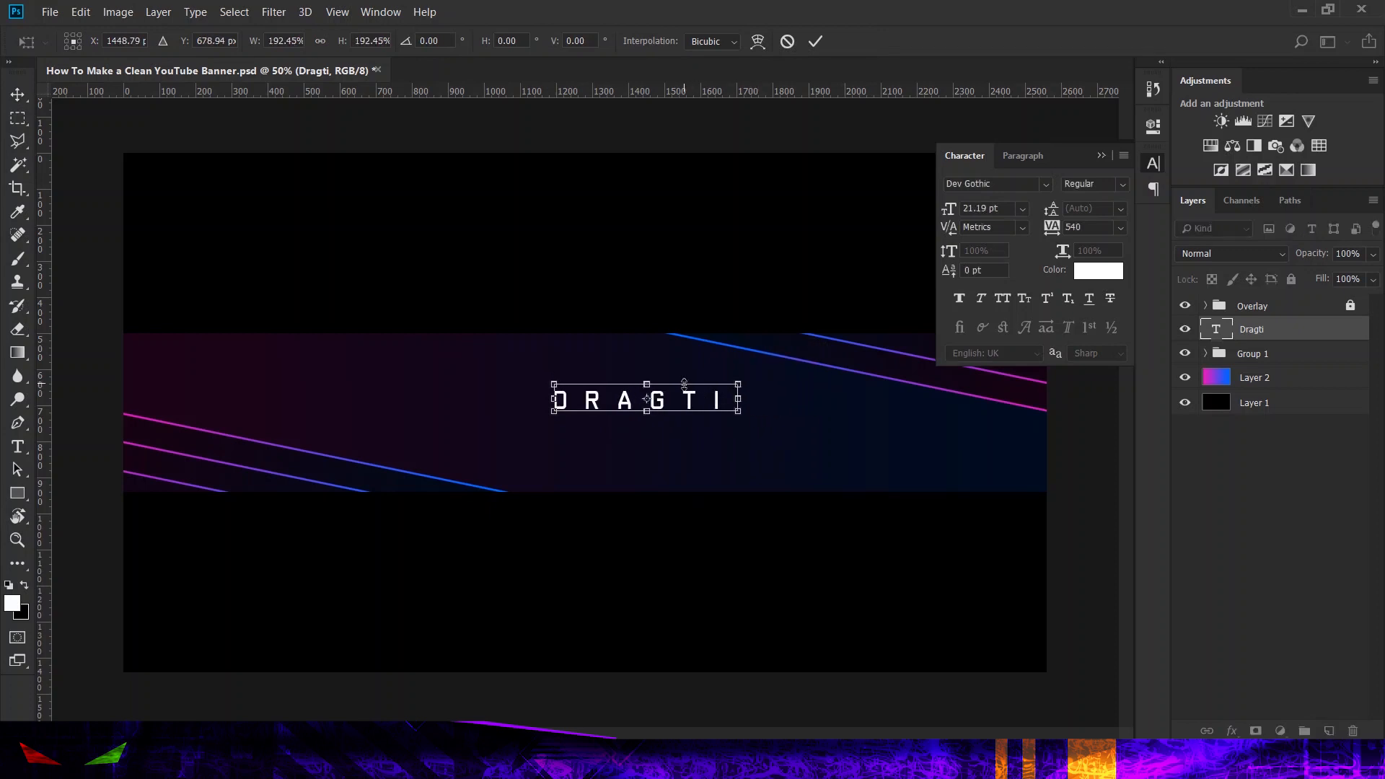
{"action": "left_click_drag", "start_coordinate": [671, 410], "coordinate": [757, 425]}
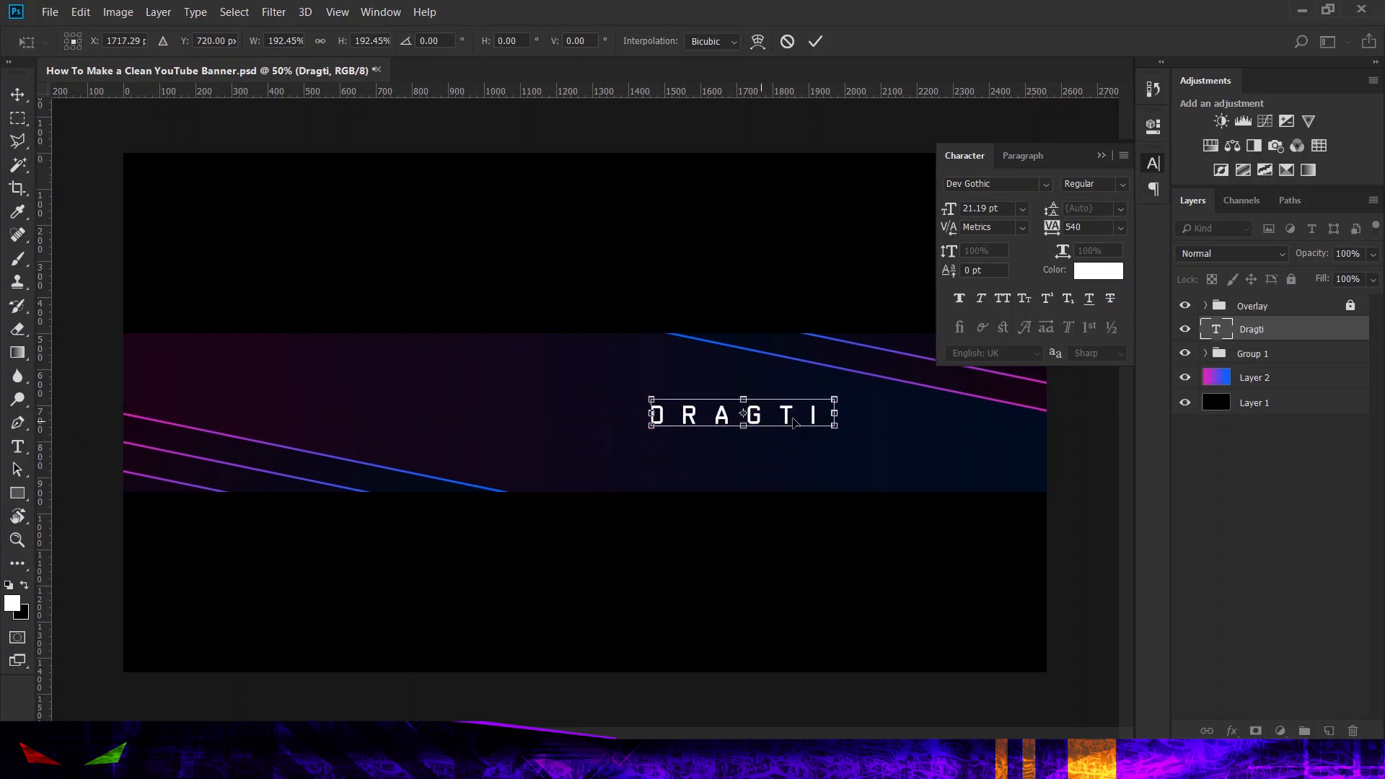
{"action": "left_click_drag", "start_coordinate": [837, 399], "coordinate": [779, 417]}
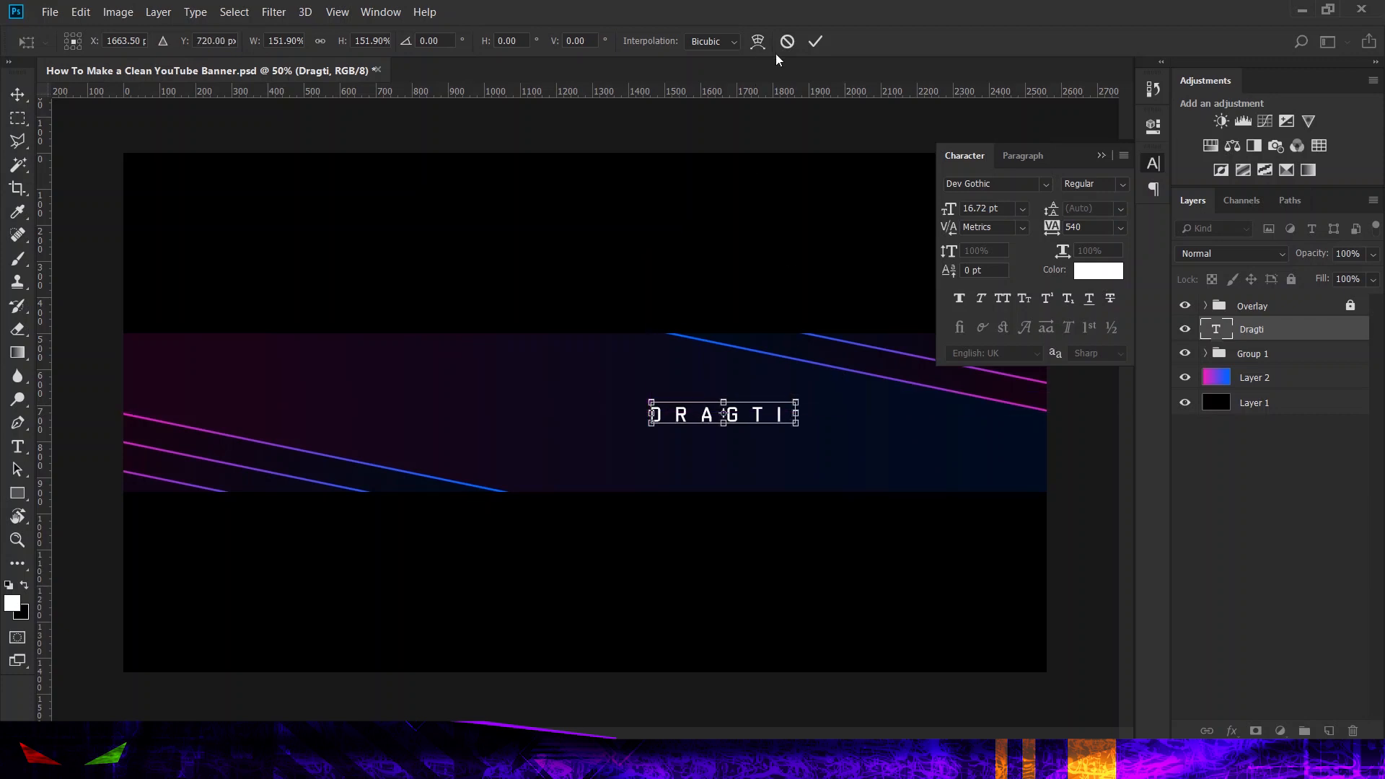
{"action": "left_click", "coordinate": [823, 48]}
{"action": "left_click", "coordinate": [1157, 154]}
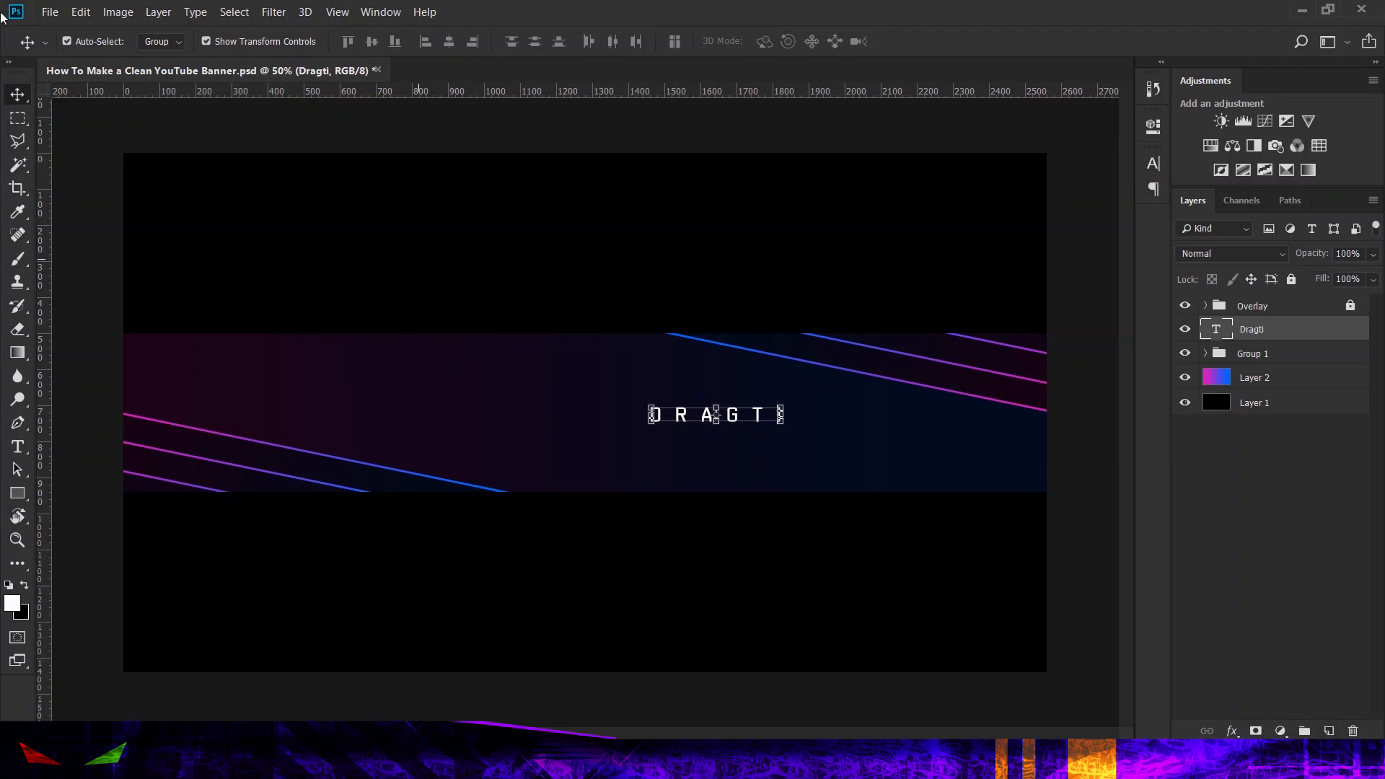
Step: Place the Eyes logo as an embedded smart object, scaled to about 1.03% and positioned just left of the Dragti text
{"action": "left_click", "coordinate": [49, 12]}
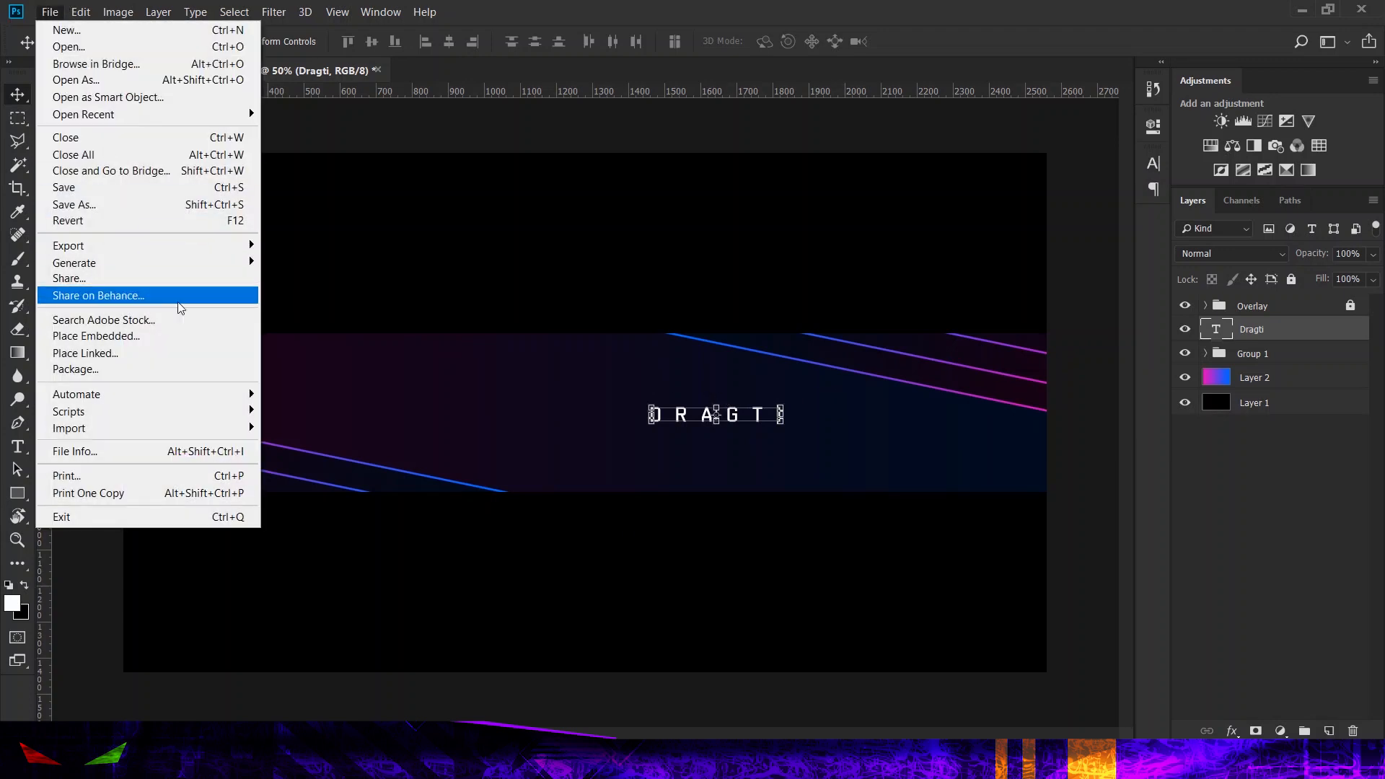
{"action": "left_click", "coordinate": [248, 343]}
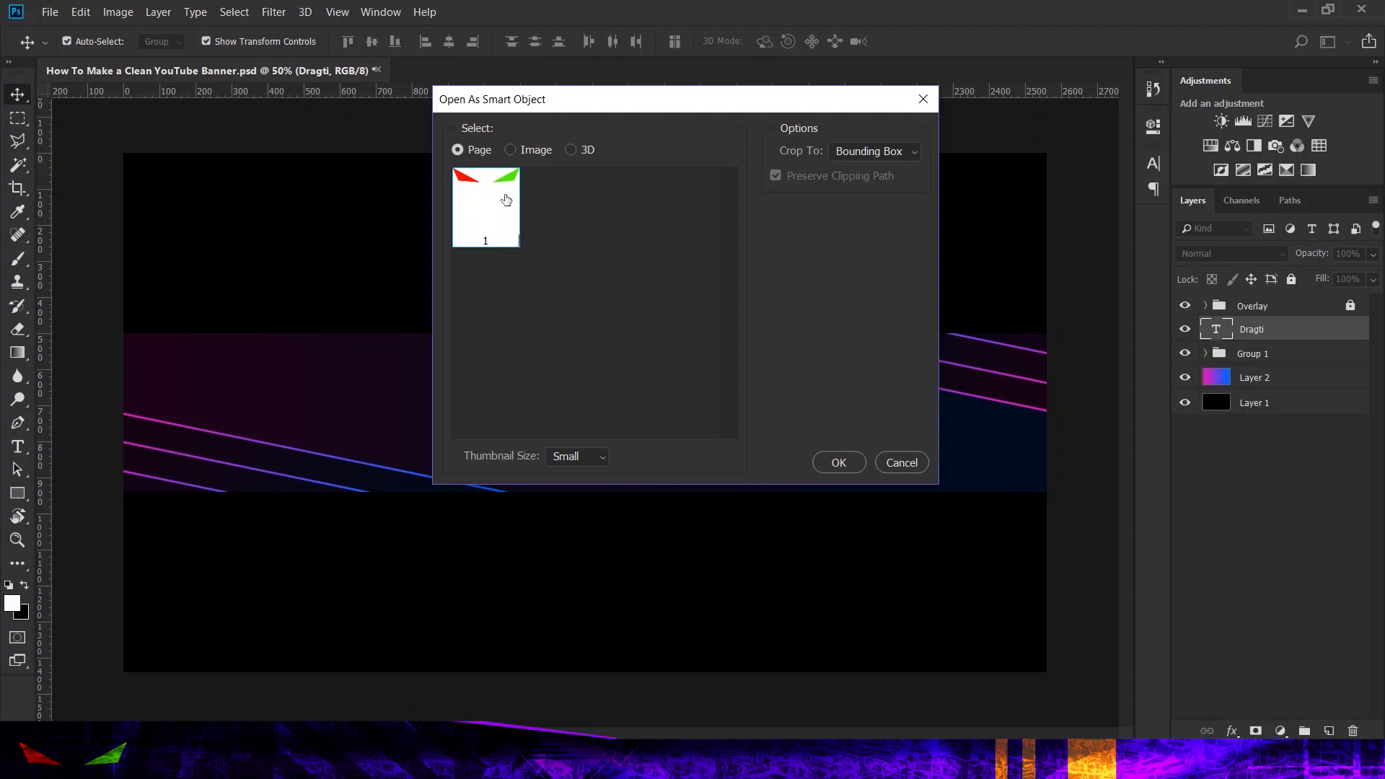
{"action": "left_click", "coordinate": [838, 462]}
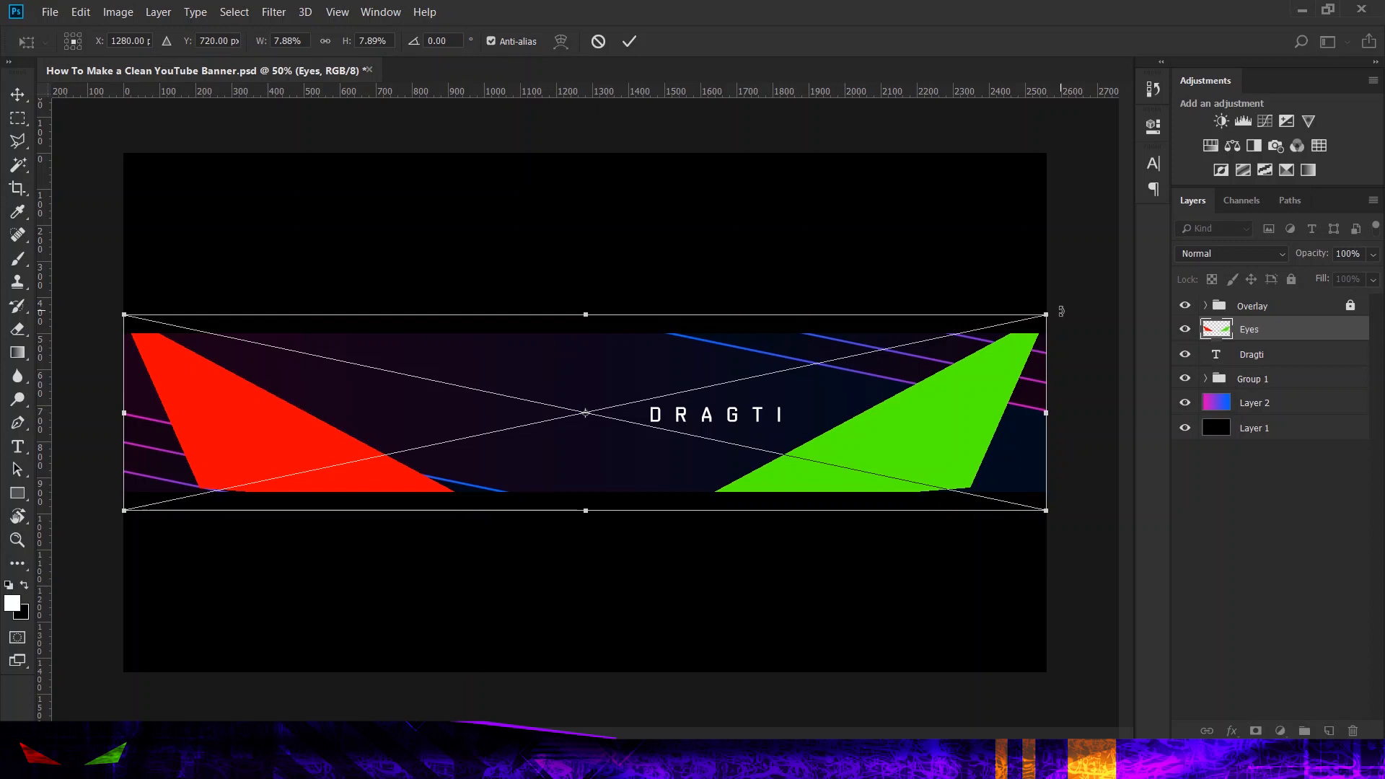
{"action": "left_click_drag", "start_coordinate": [1046, 313], "coordinate": [511, 417]}
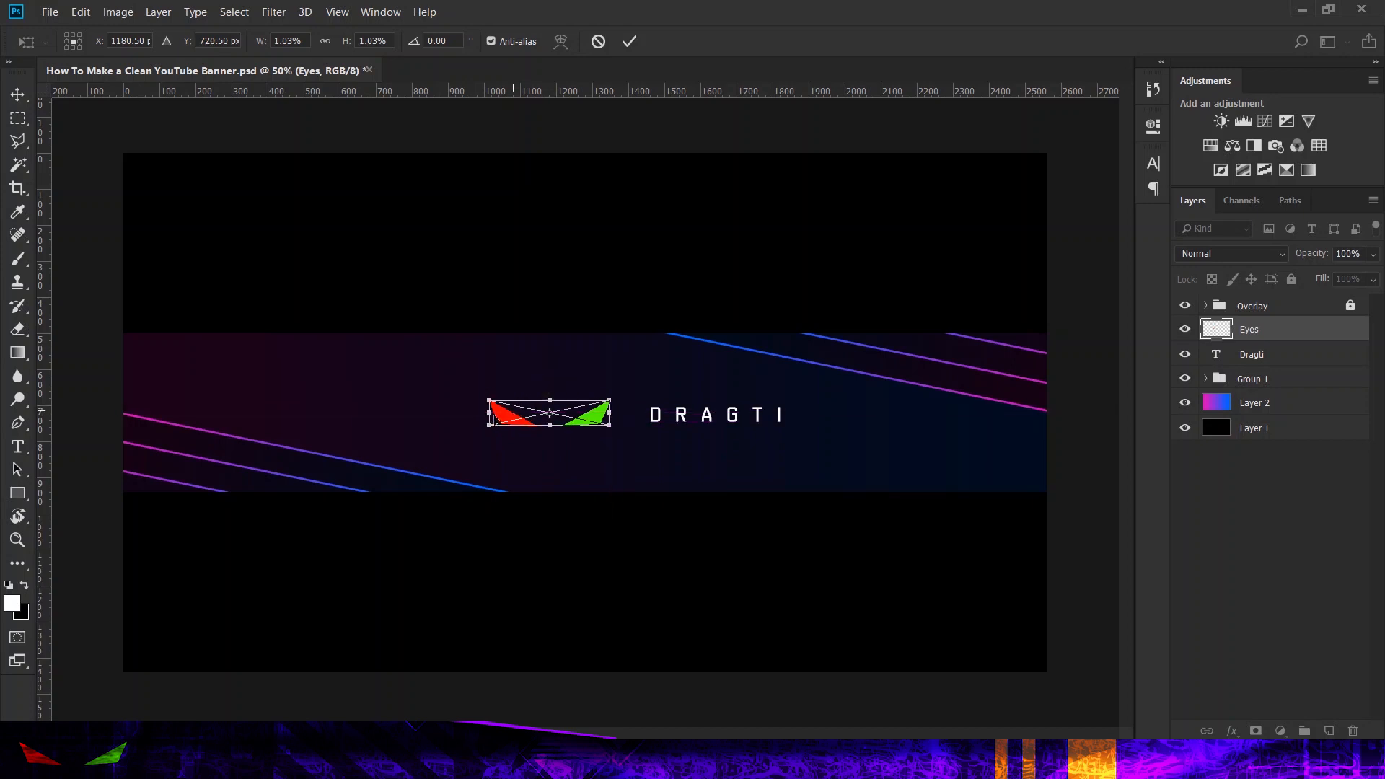
{"action": "left_click", "coordinate": [629, 41]}
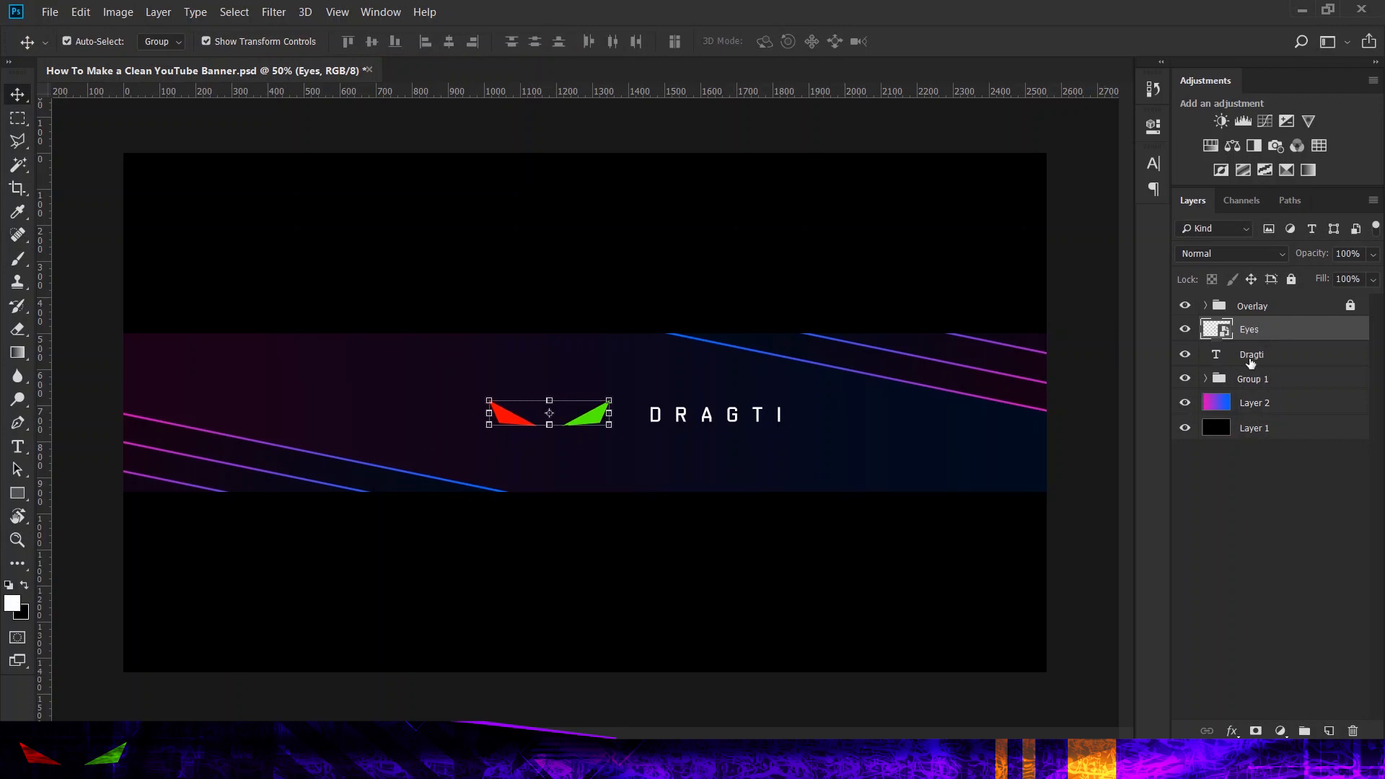
Step: Apply a white Color Overlay in Normal blend mode at 100% opacity to the Eyes layer
{"action": "right_click", "coordinate": [1269, 337]}
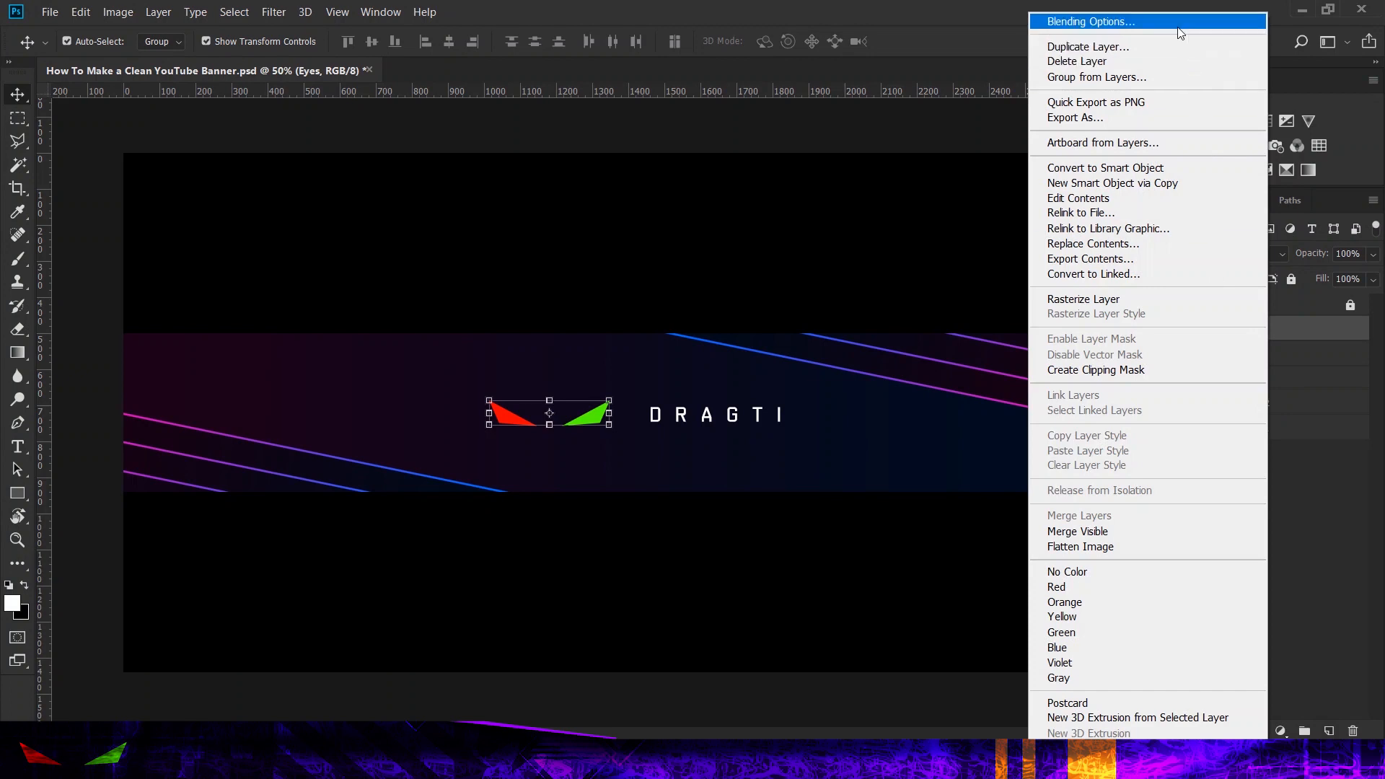
{"action": "left_click", "coordinate": [1210, 21]}
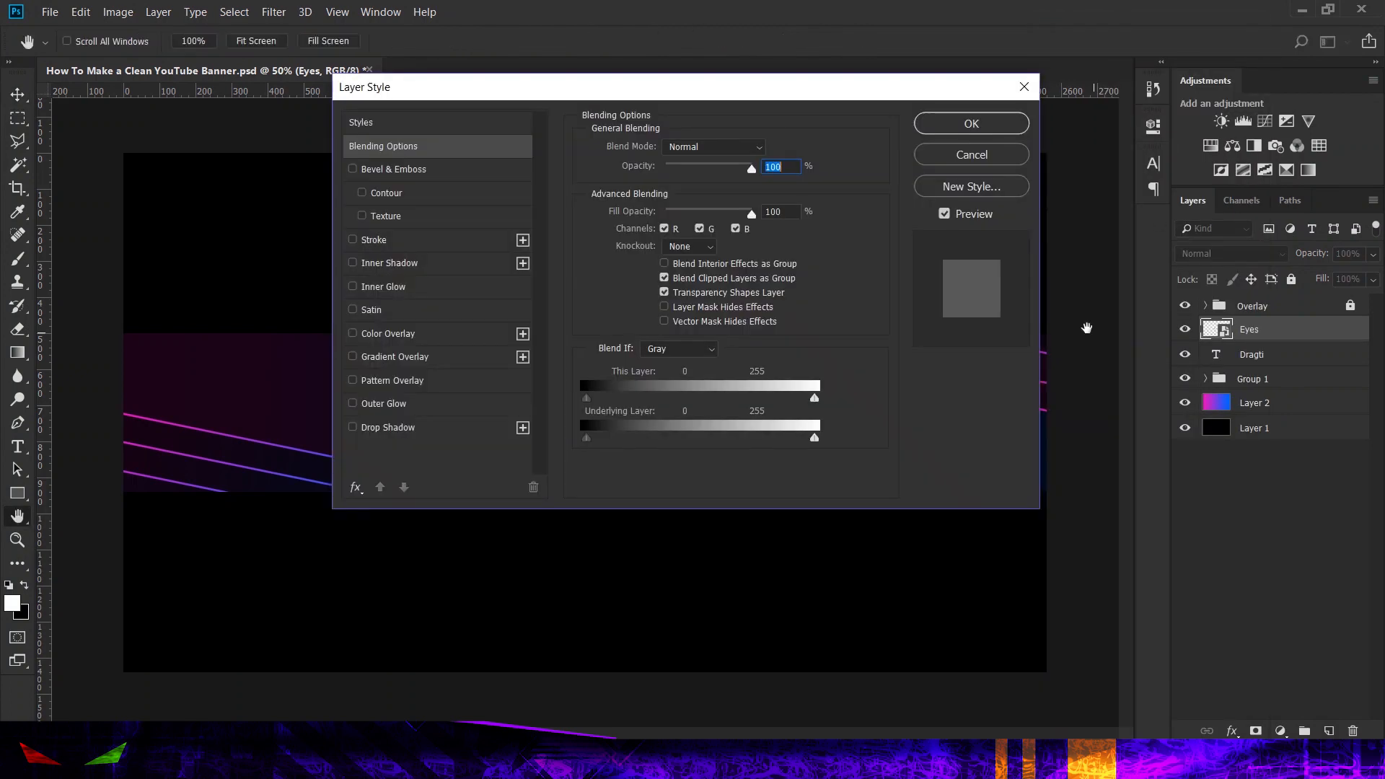
{"action": "left_click", "coordinate": [416, 335]}
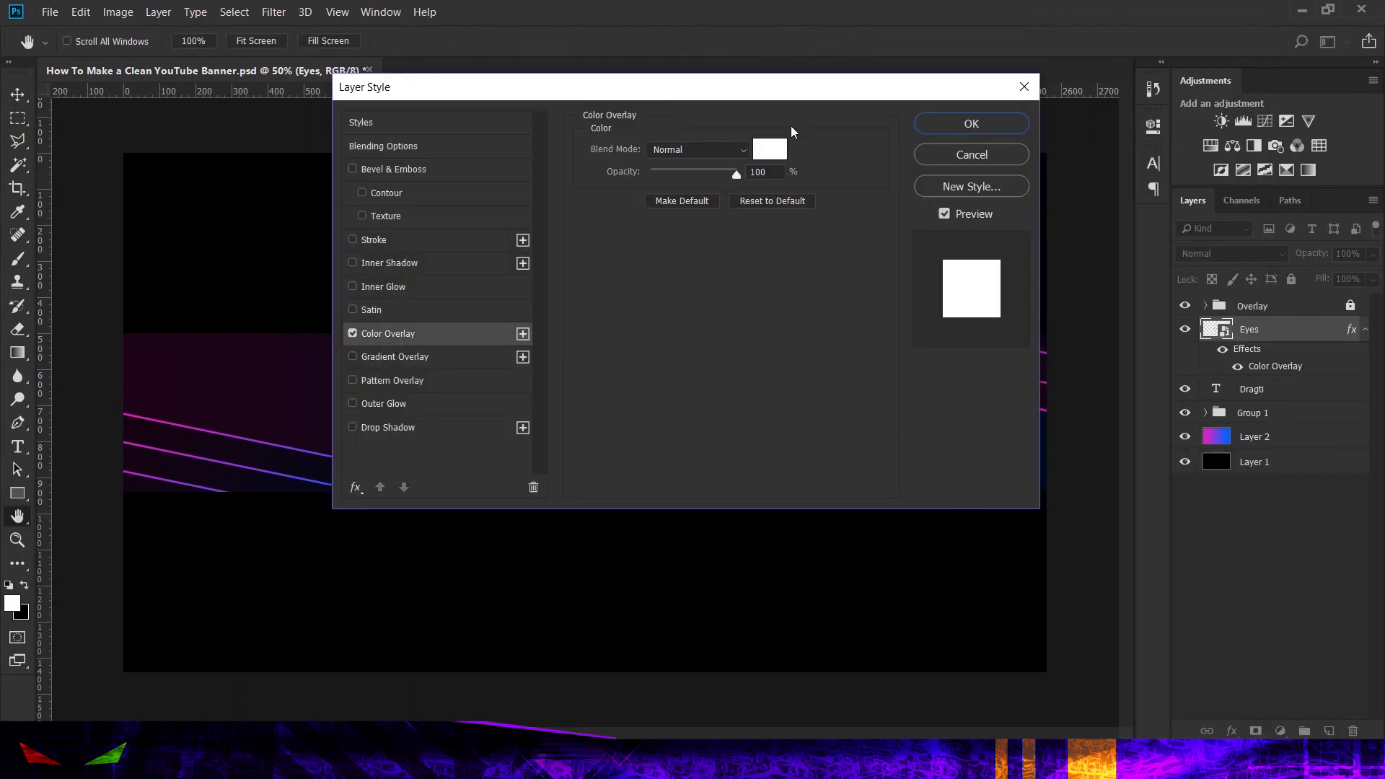
{"action": "left_click", "coordinate": [769, 149]}
{"action": "left_click", "coordinate": [876, 140]}
{"action": "left_click", "coordinate": [995, 125]}
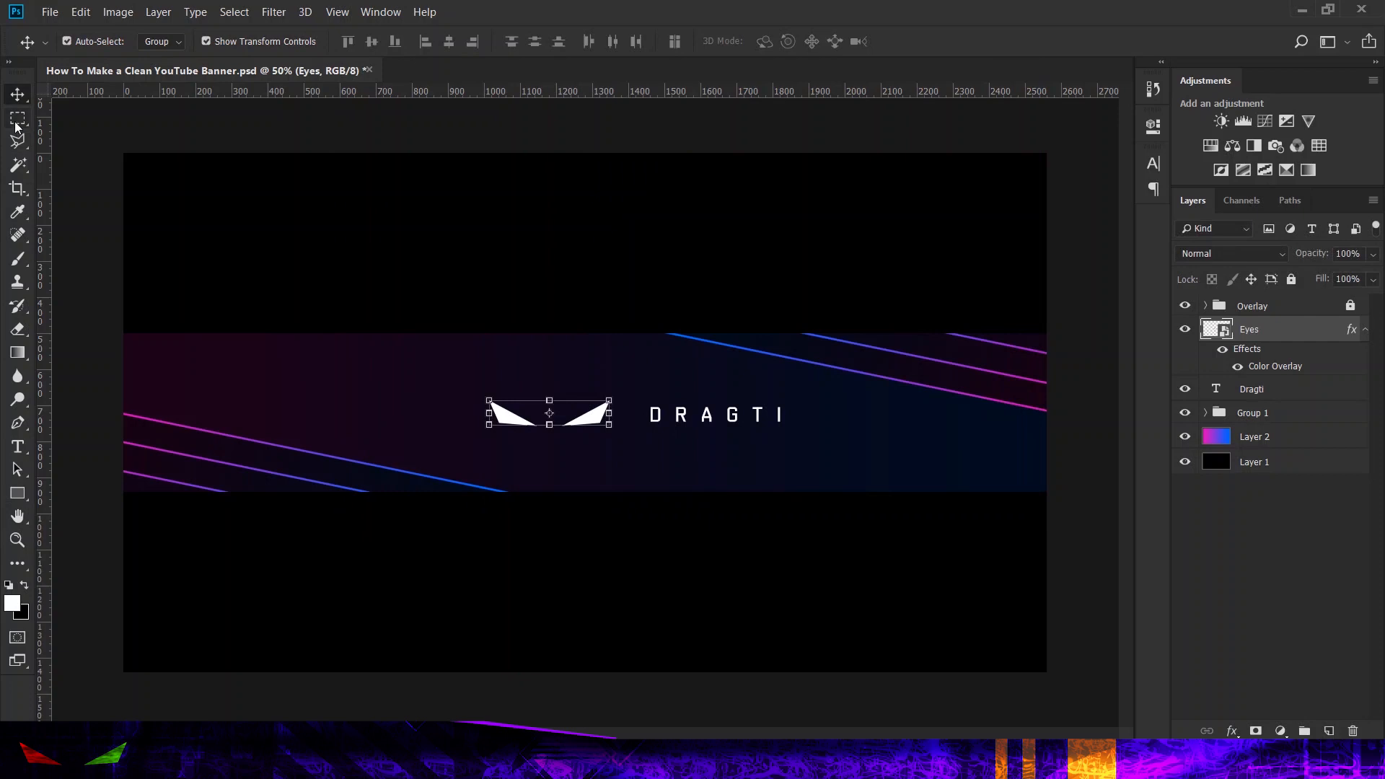
Step: Add a new layer above Eyes and set the Rectangle tool's fill to the pink-to-blue linear gradient at 90 degrees
{"action": "key", "text": "m"}
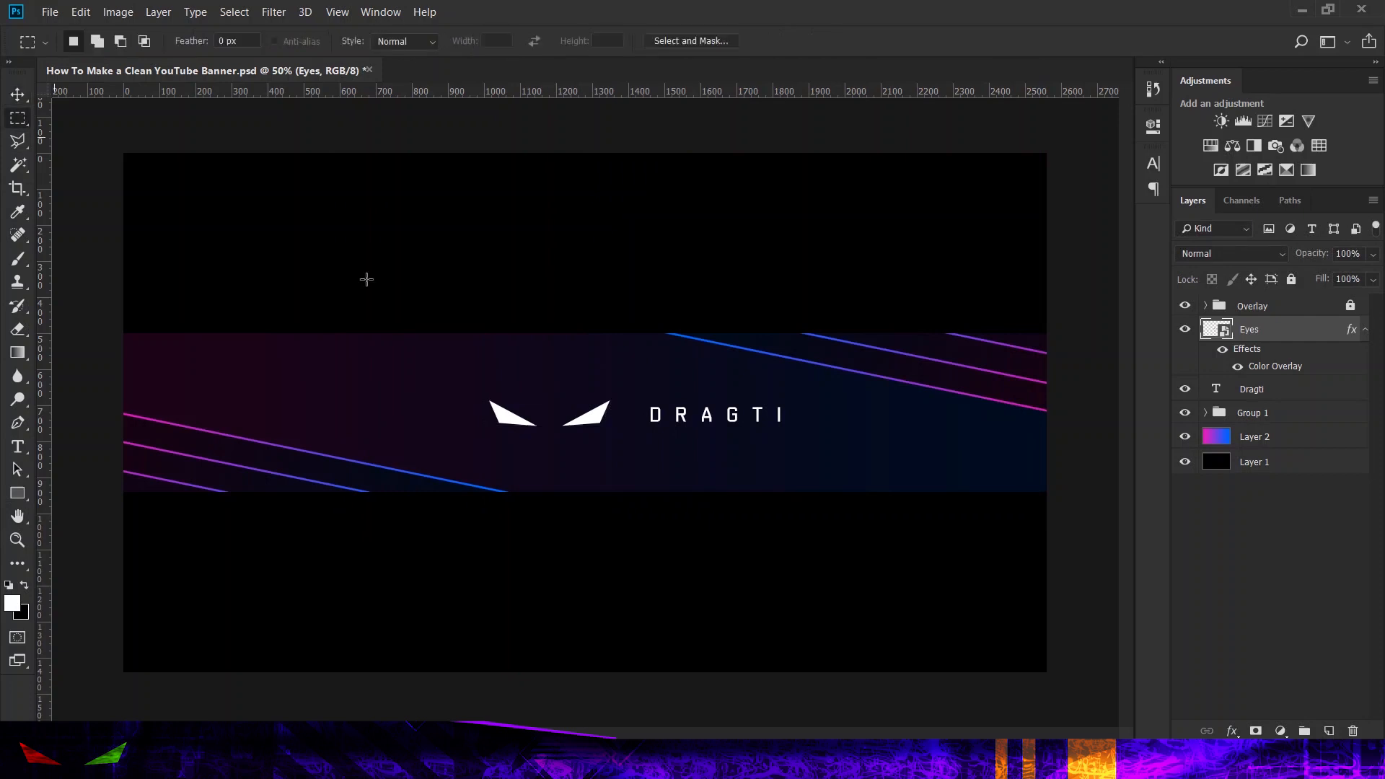
{"action": "left_click", "coordinate": [1328, 731]}
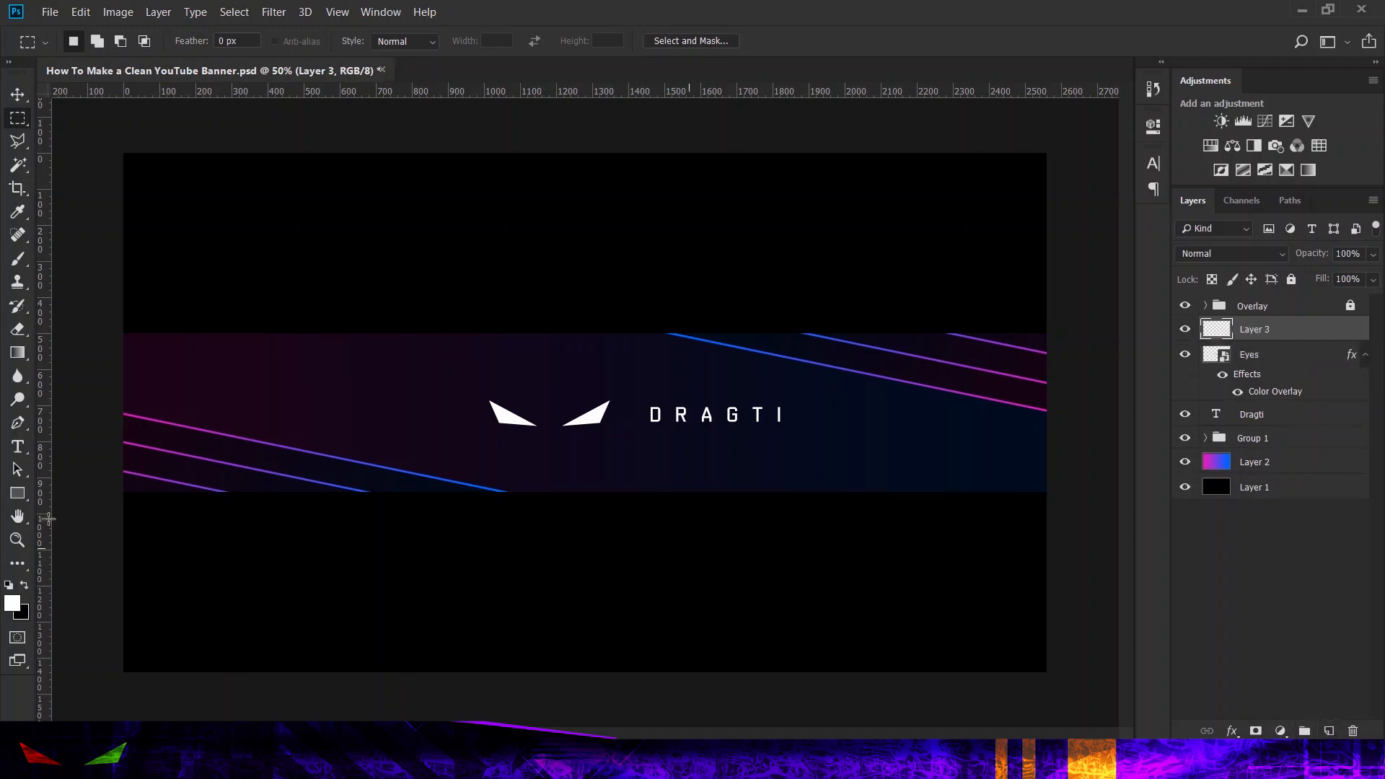
{"action": "left_click", "coordinate": [16, 497]}
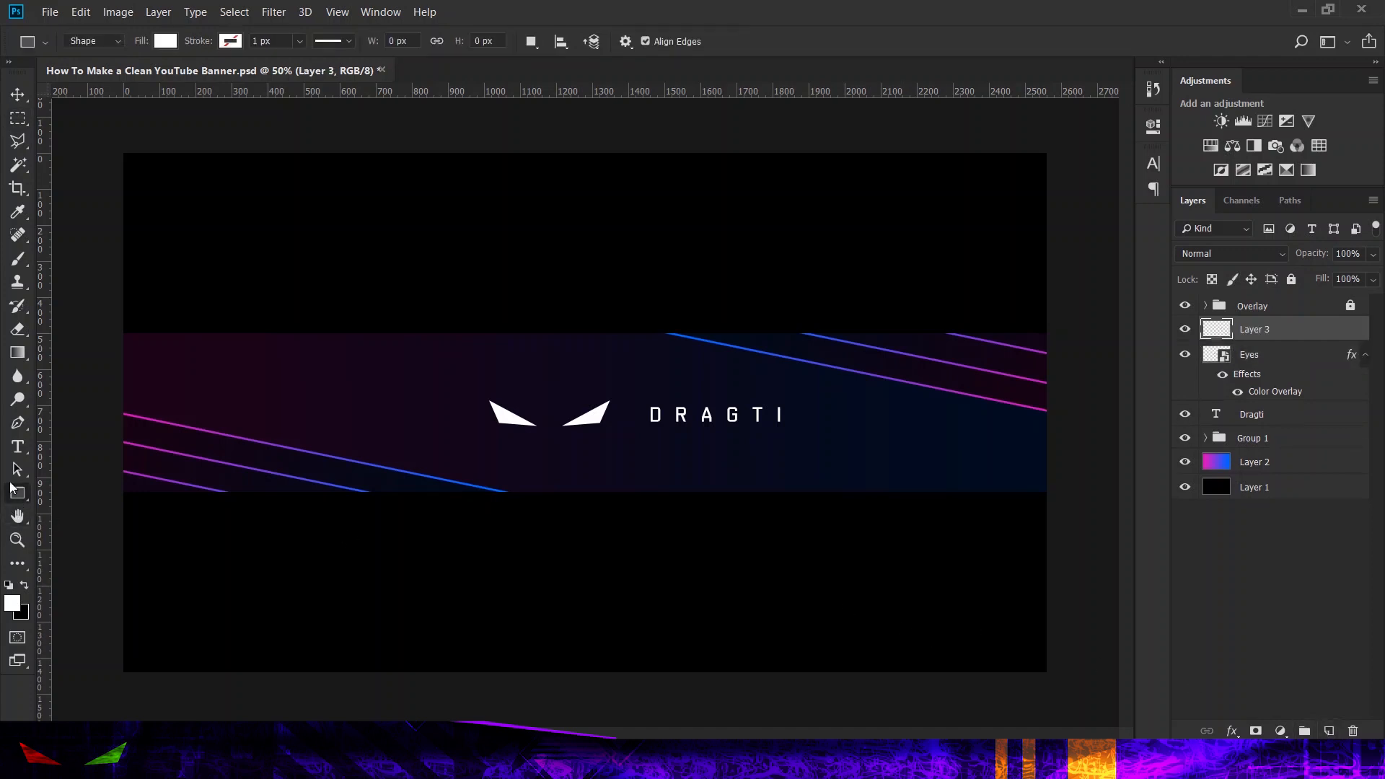
{"action": "left_click", "coordinate": [166, 42]}
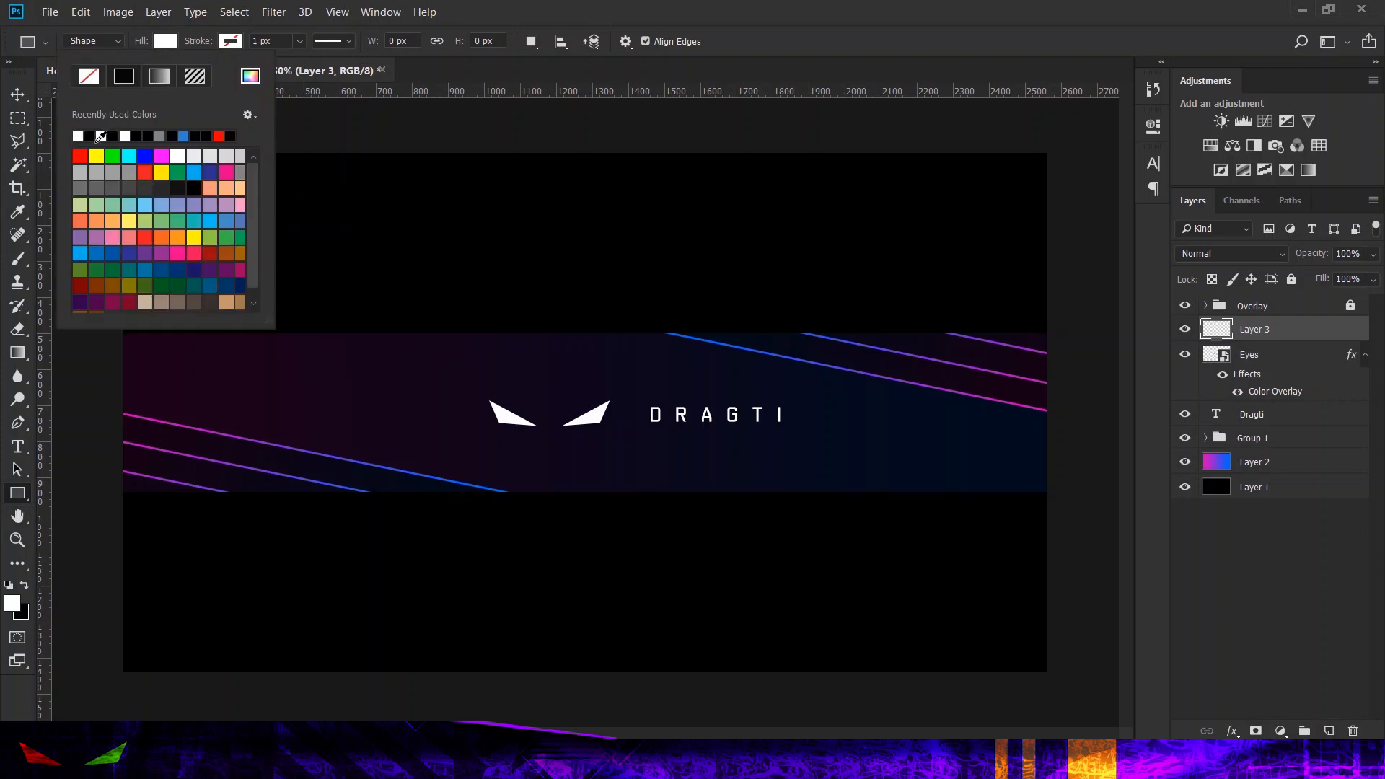
{"action": "left_click", "coordinate": [90, 136]}
{"action": "left_click", "coordinate": [155, 43]}
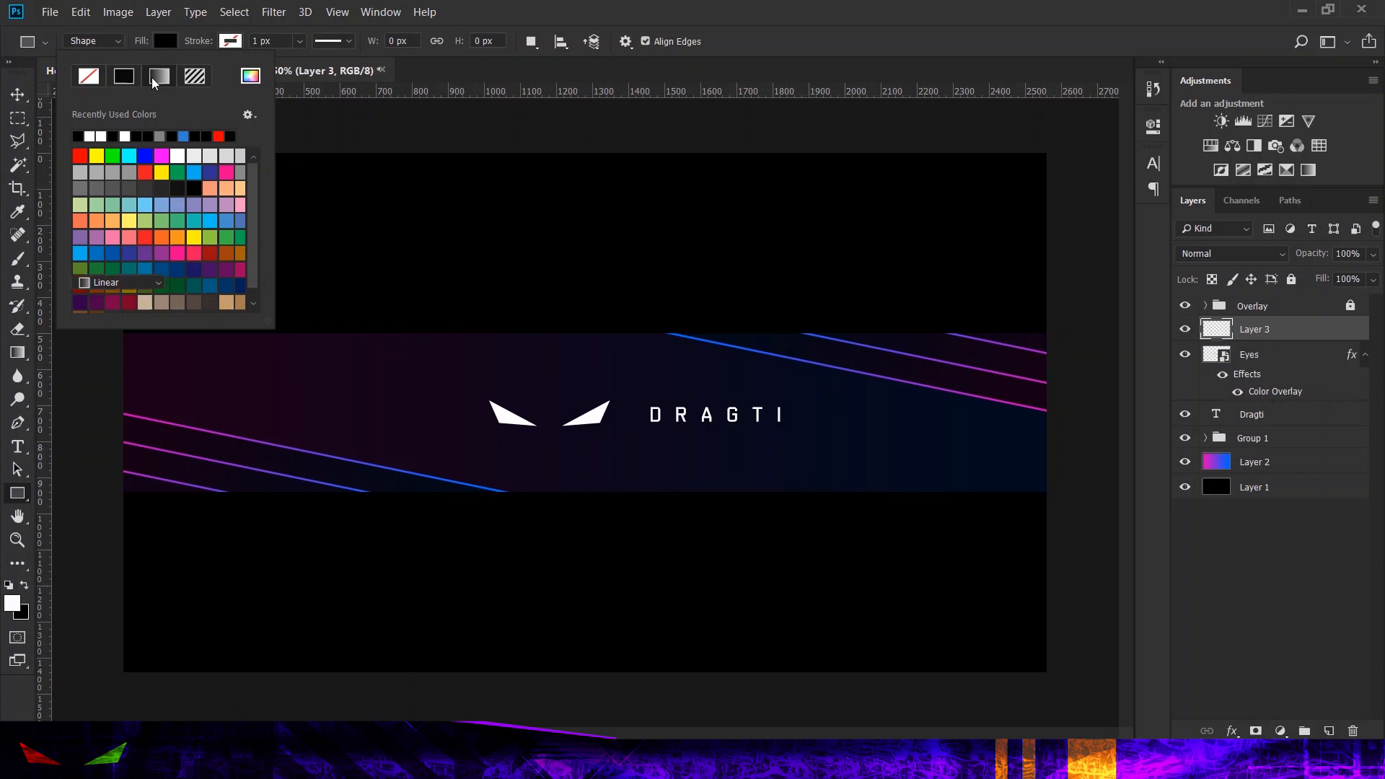
{"action": "left_click", "coordinate": [159, 76]}
{"action": "scroll", "coordinate": [188, 187], "scroll_direction": "down", "scroll_amount": 3}
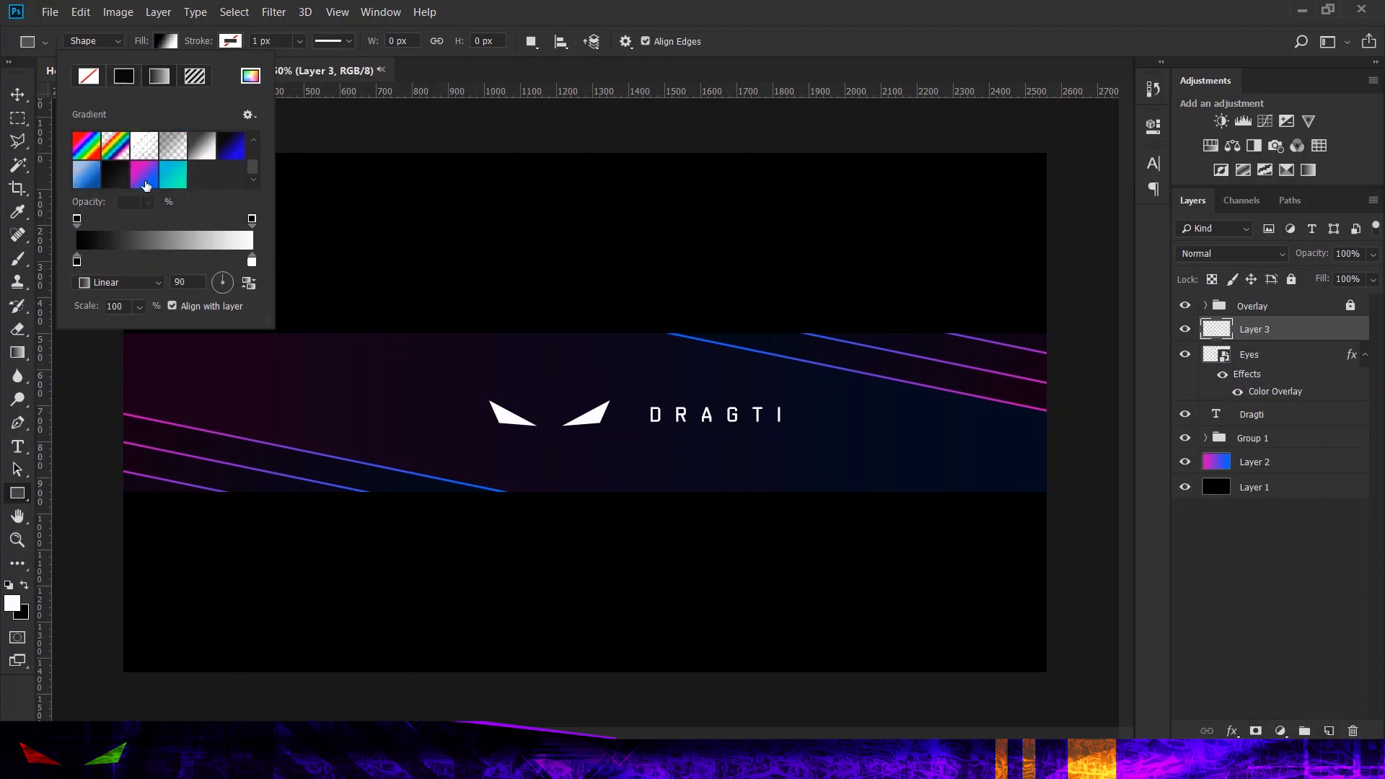
{"action": "scroll", "coordinate": [146, 181], "scroll_direction": "up", "scroll_amount": 1}
{"action": "scroll", "coordinate": [147, 175], "scroll_direction": "down", "scroll_amount": 2}
{"action": "left_click", "coordinate": [148, 171]}
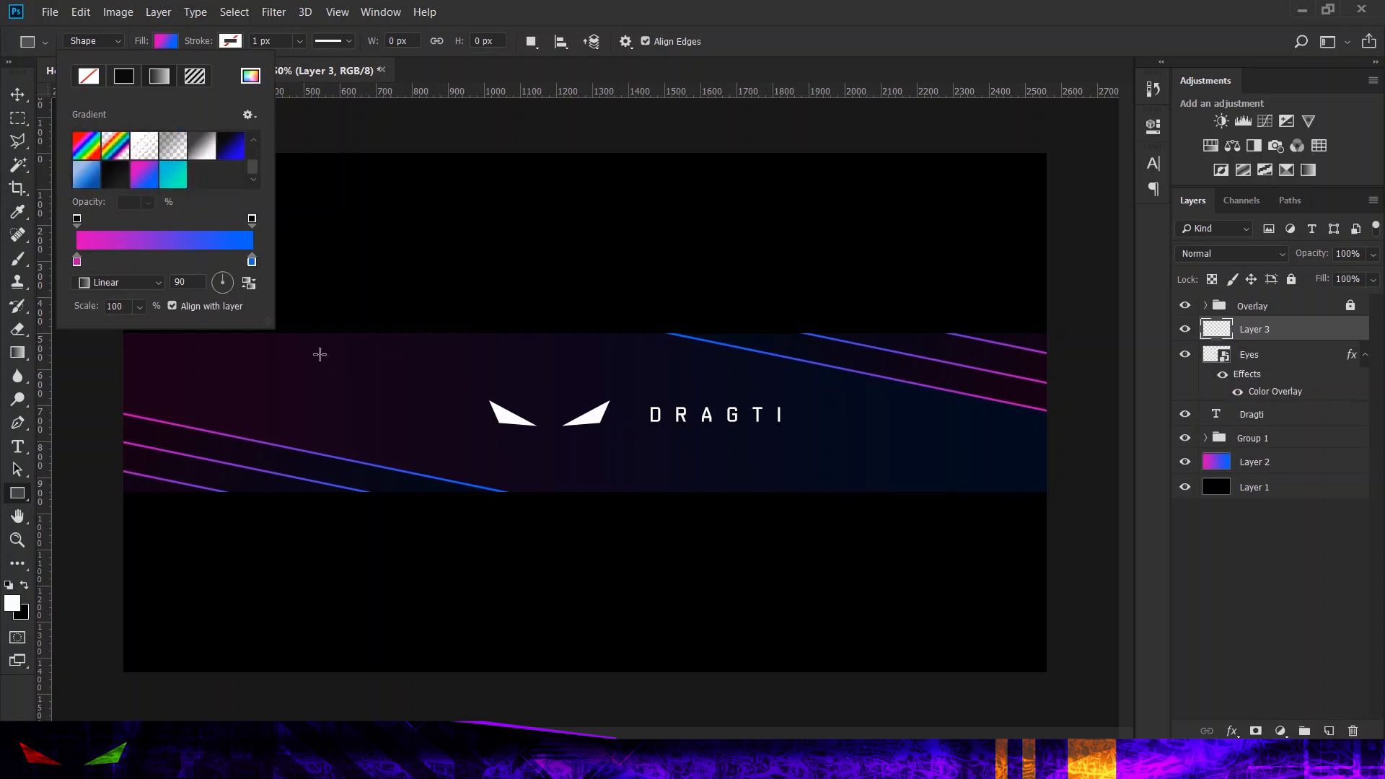
Step: Draw a gradient rectangle about 223 by 62 px to the left of the Eyes logo, at about X 565, Y 661 px
{"action": "left_click", "coordinate": [327, 392]}
{"action": "left_click_drag", "start_coordinate": [328, 392], "coordinate": [407, 413]}
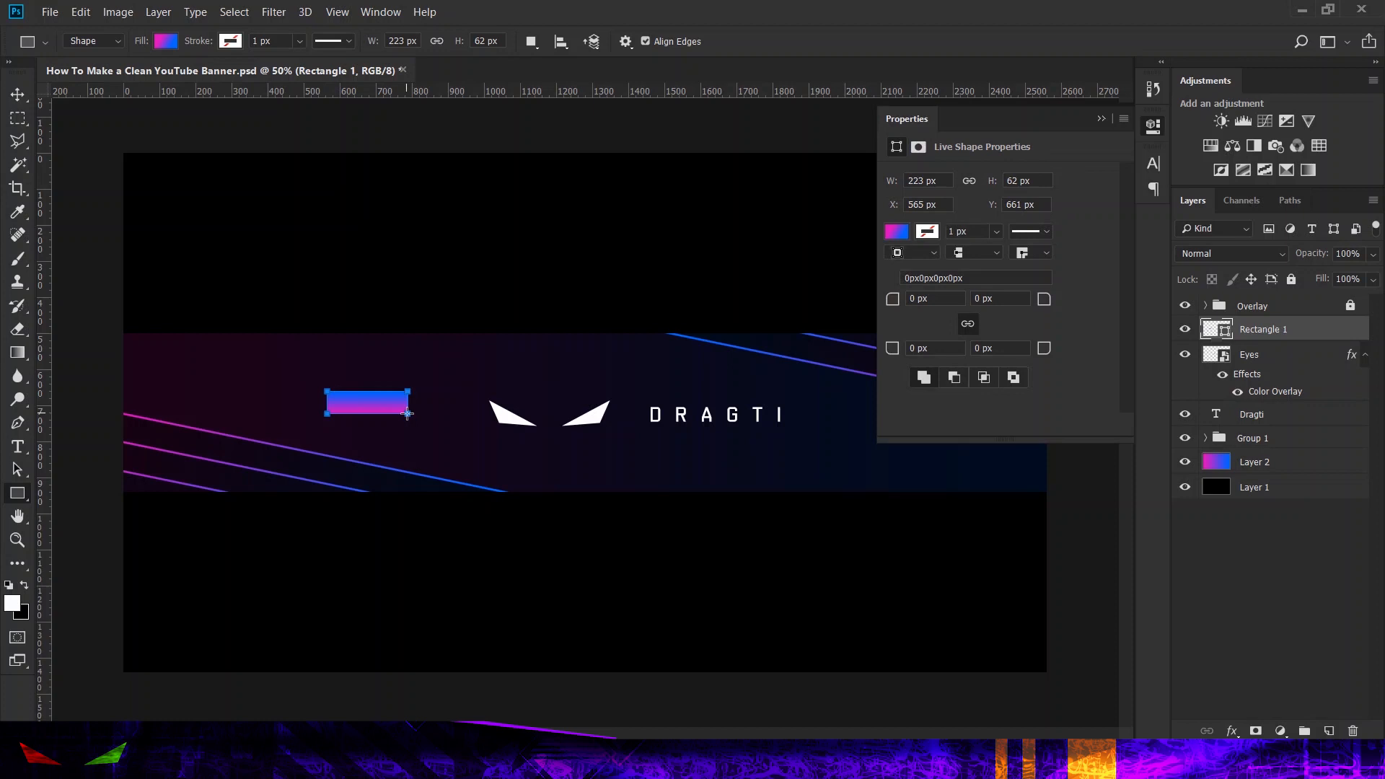
{"action": "left_click", "coordinate": [1151, 126]}
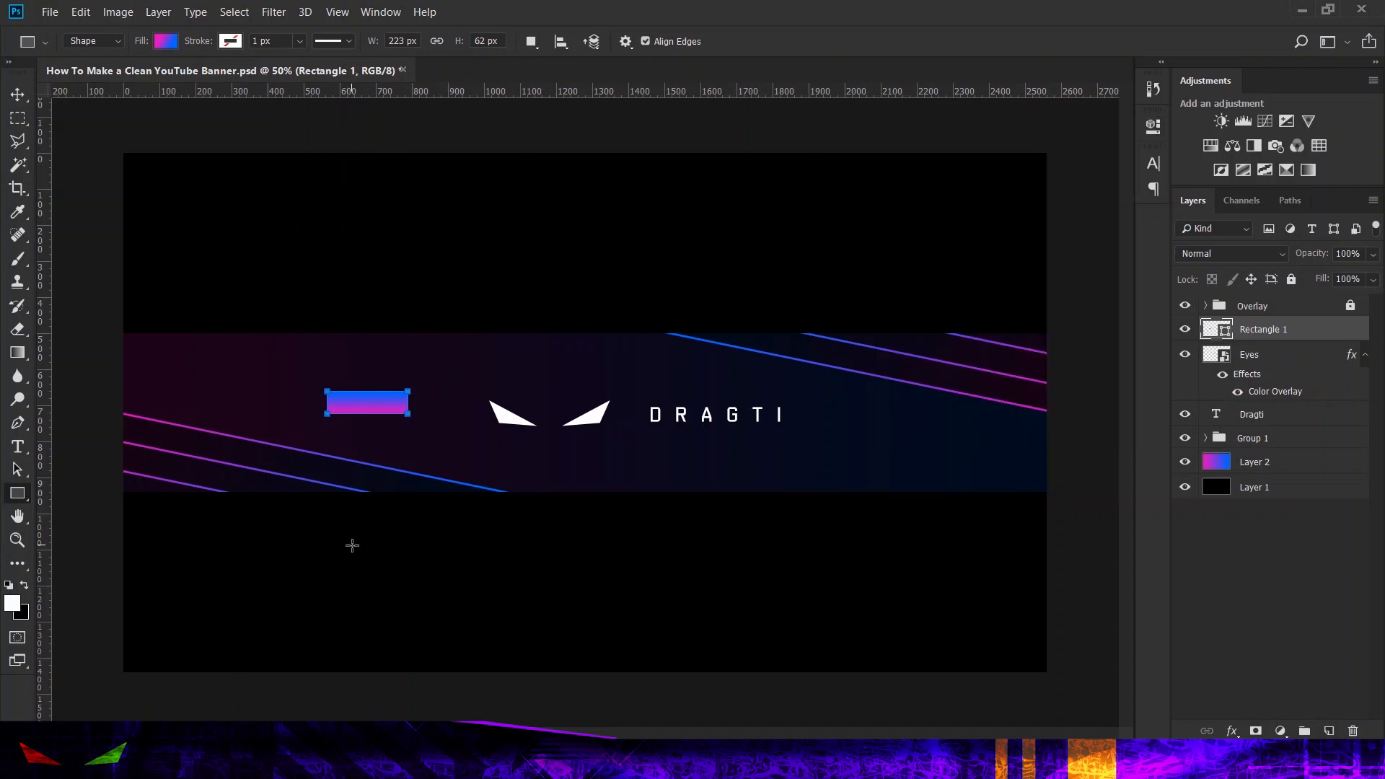
{"action": "key", "text": "ctrl+plus"}
{"action": "key", "text": "ctrl+plus"}
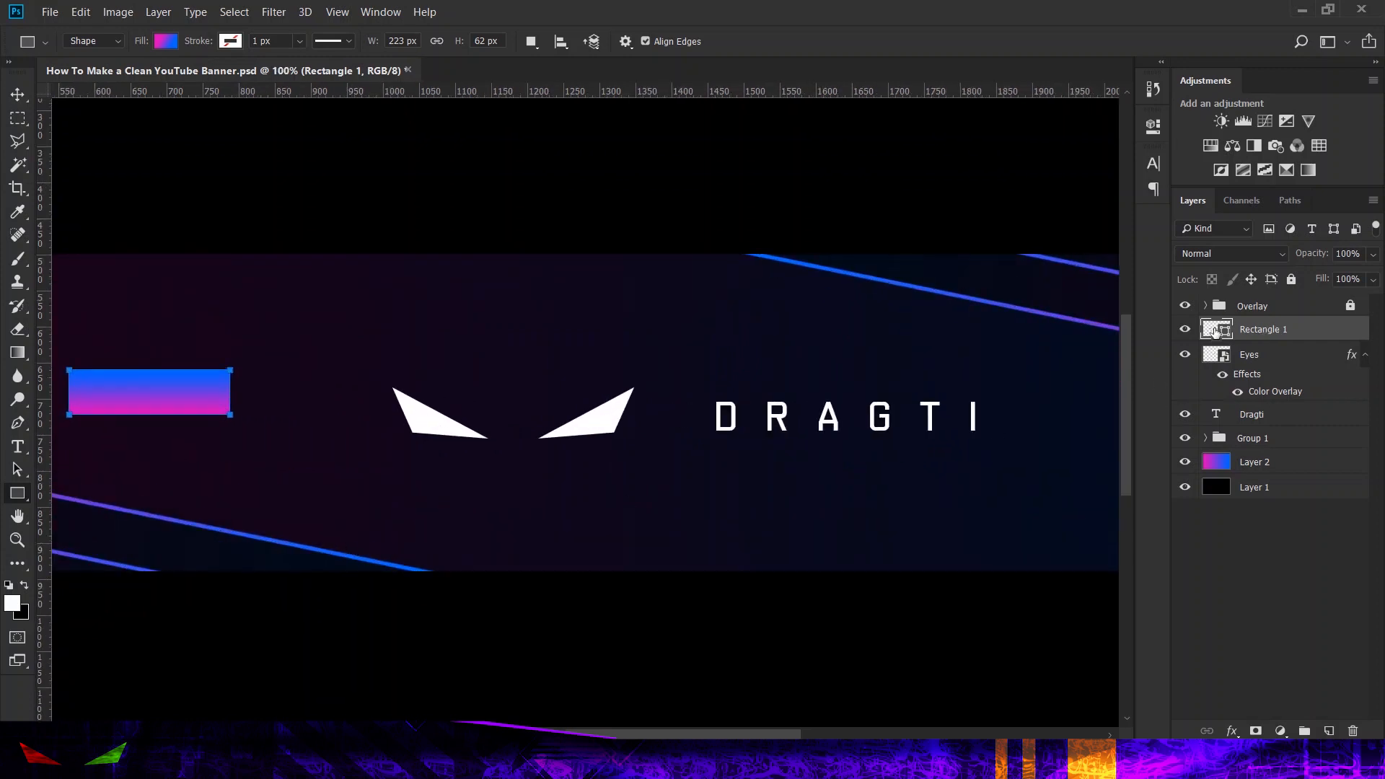
{"action": "left_click_drag", "start_coordinate": [253, 220], "coordinate": [495, 355]}
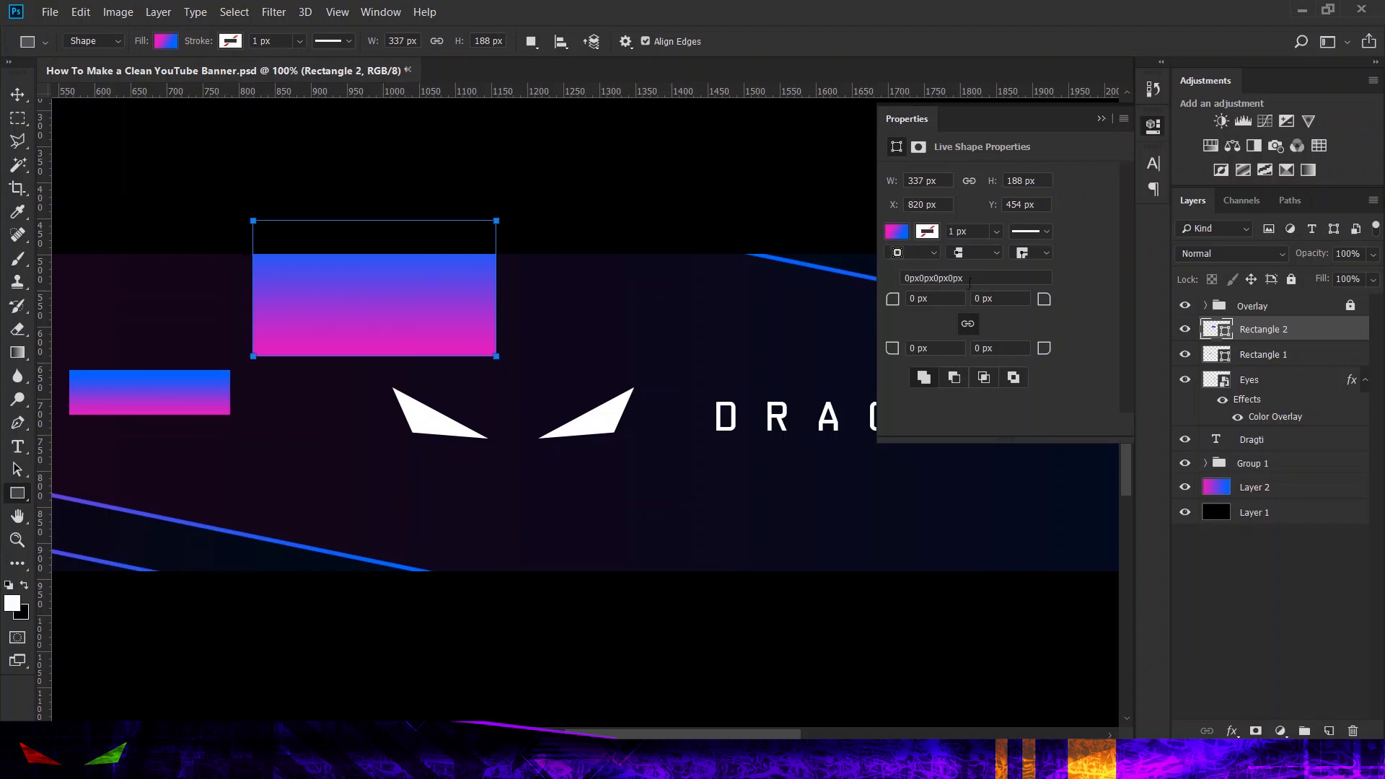
{"action": "left_click", "coordinate": [899, 231]}
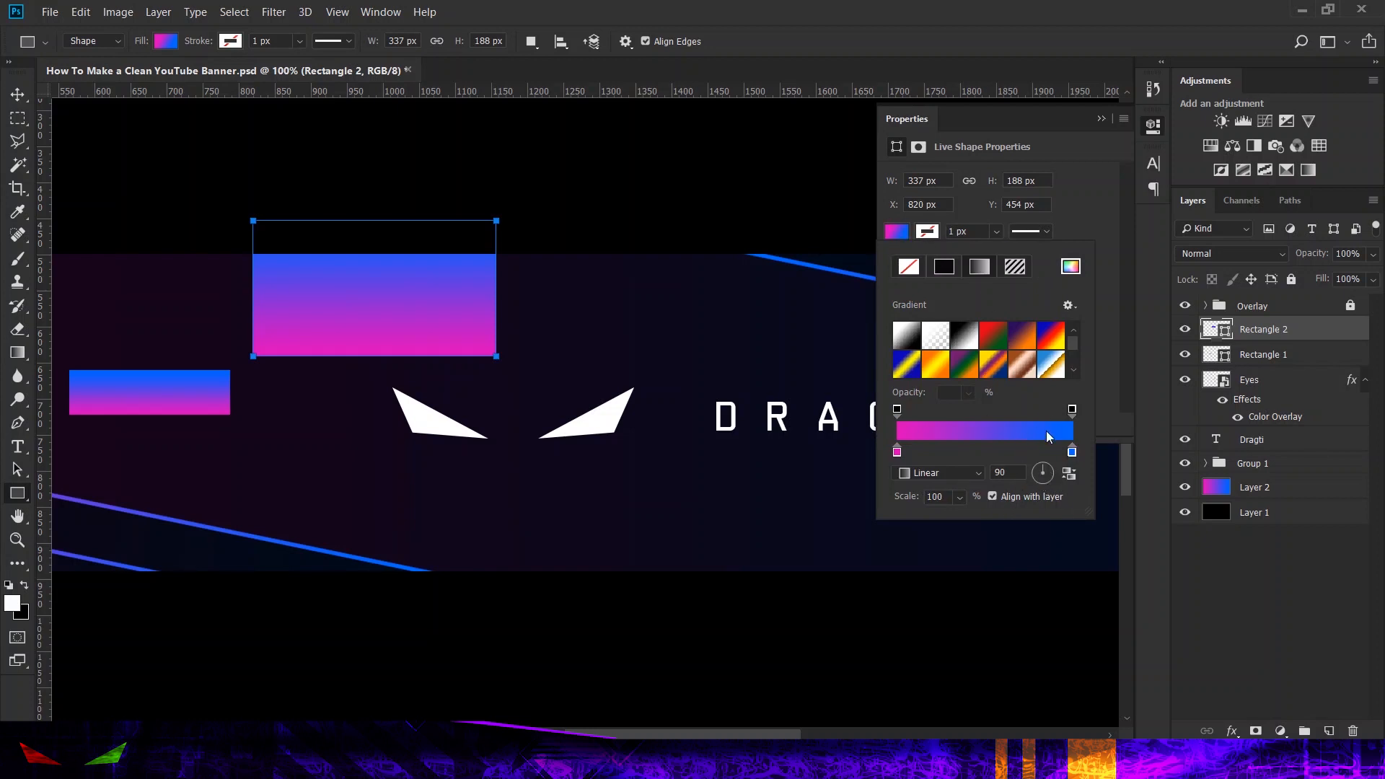
{"action": "left_click", "coordinate": [1104, 203]}
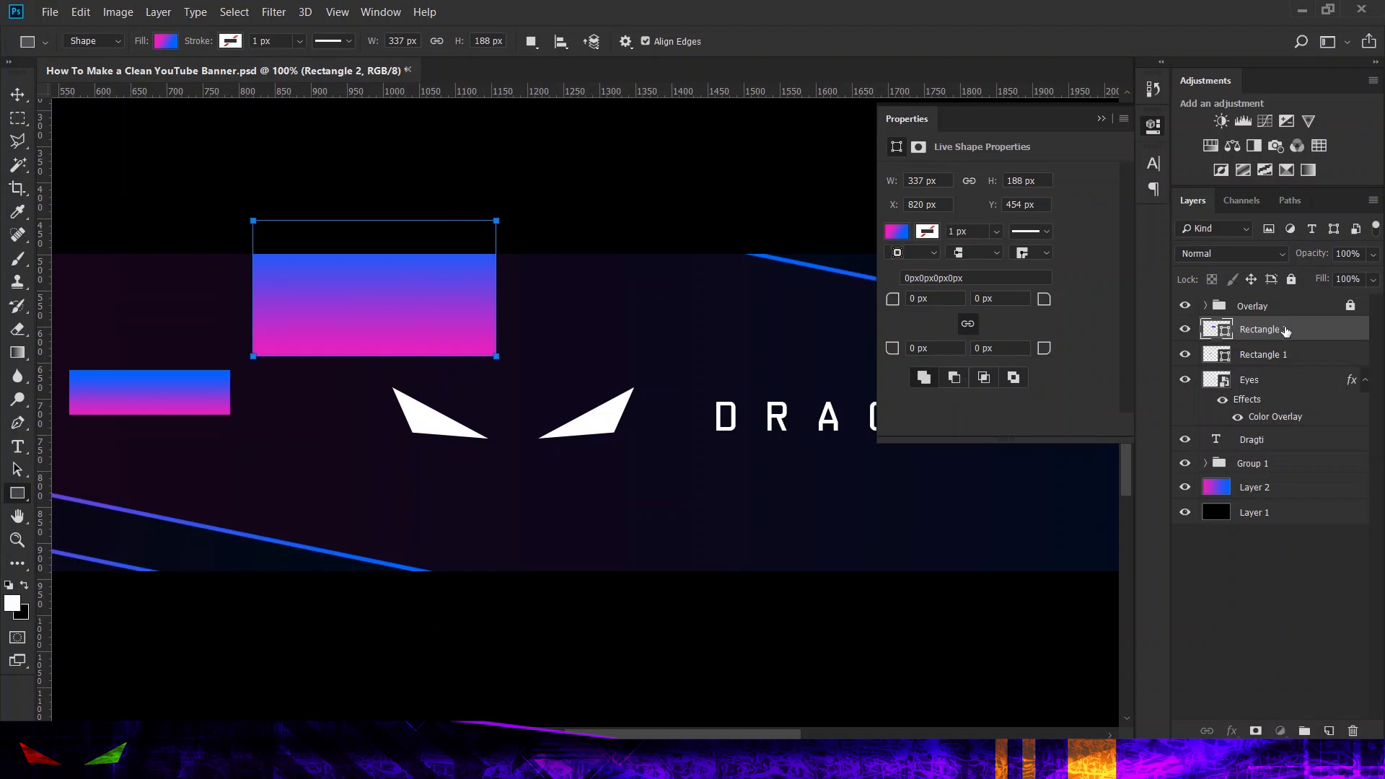
{"action": "key", "text": "Delete"}
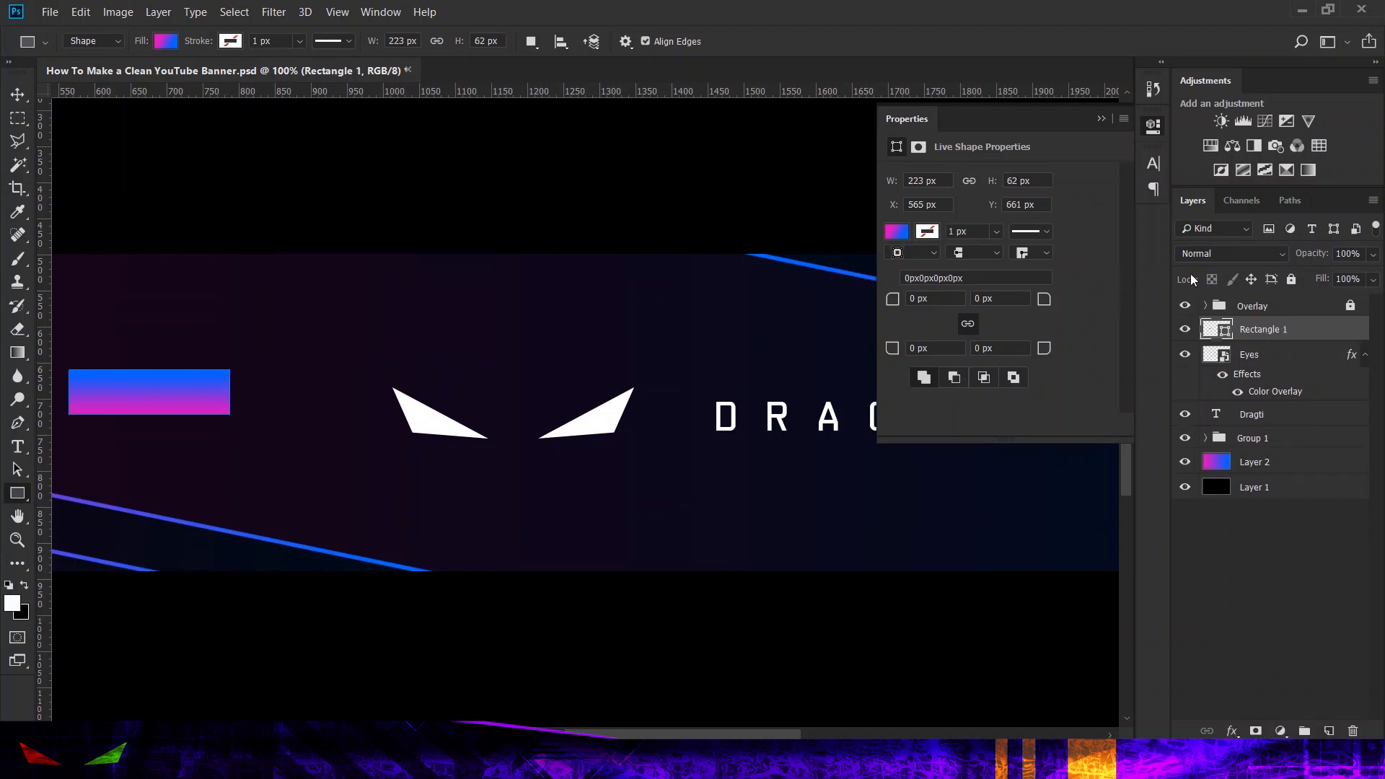
{"action": "left_click", "coordinate": [1155, 127]}
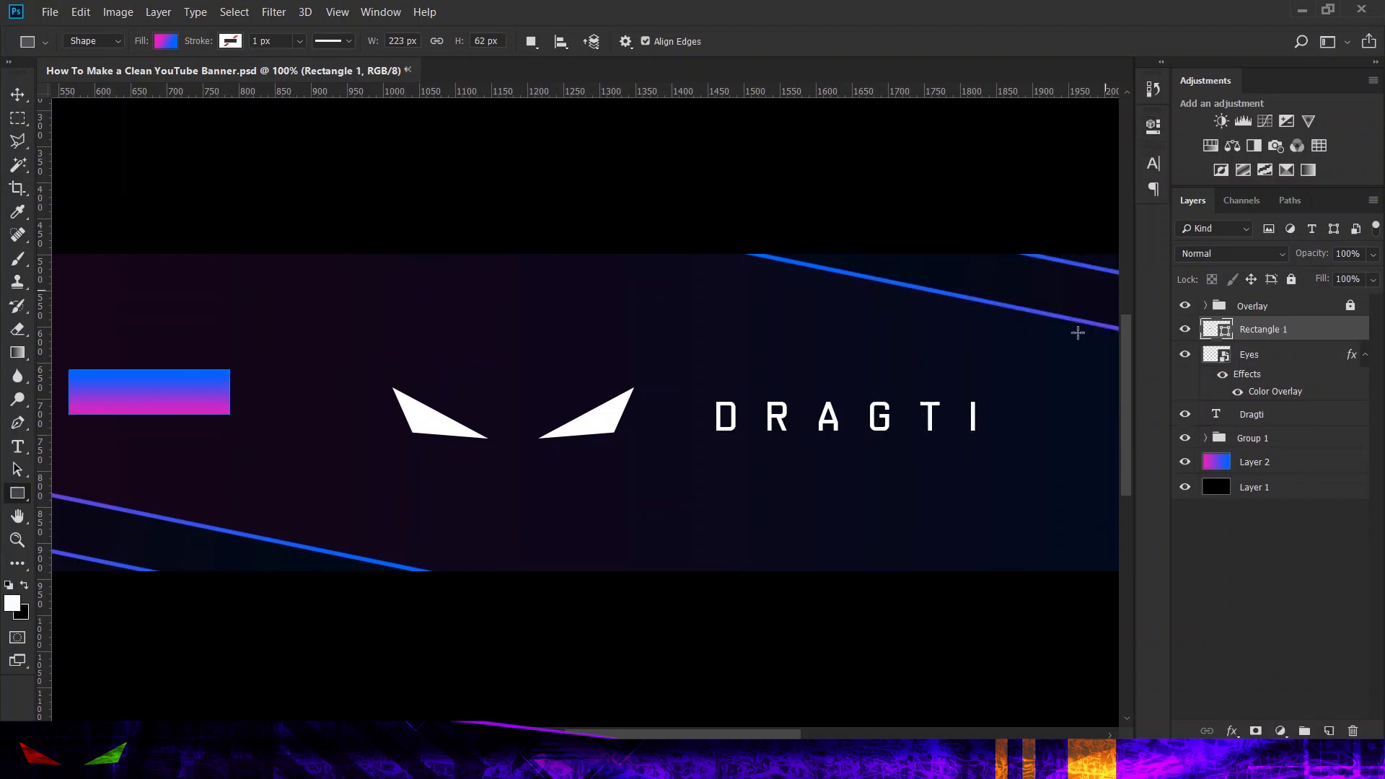
Step: Duplicate the gradient rectangle and narrow the copy from its left edge to 94.17% width, exposing a strip of the original
{"action": "left_click_drag", "start_coordinate": [665, 735], "coordinate": [584, 706]}
{"action": "key", "text": "ctrl+j"}
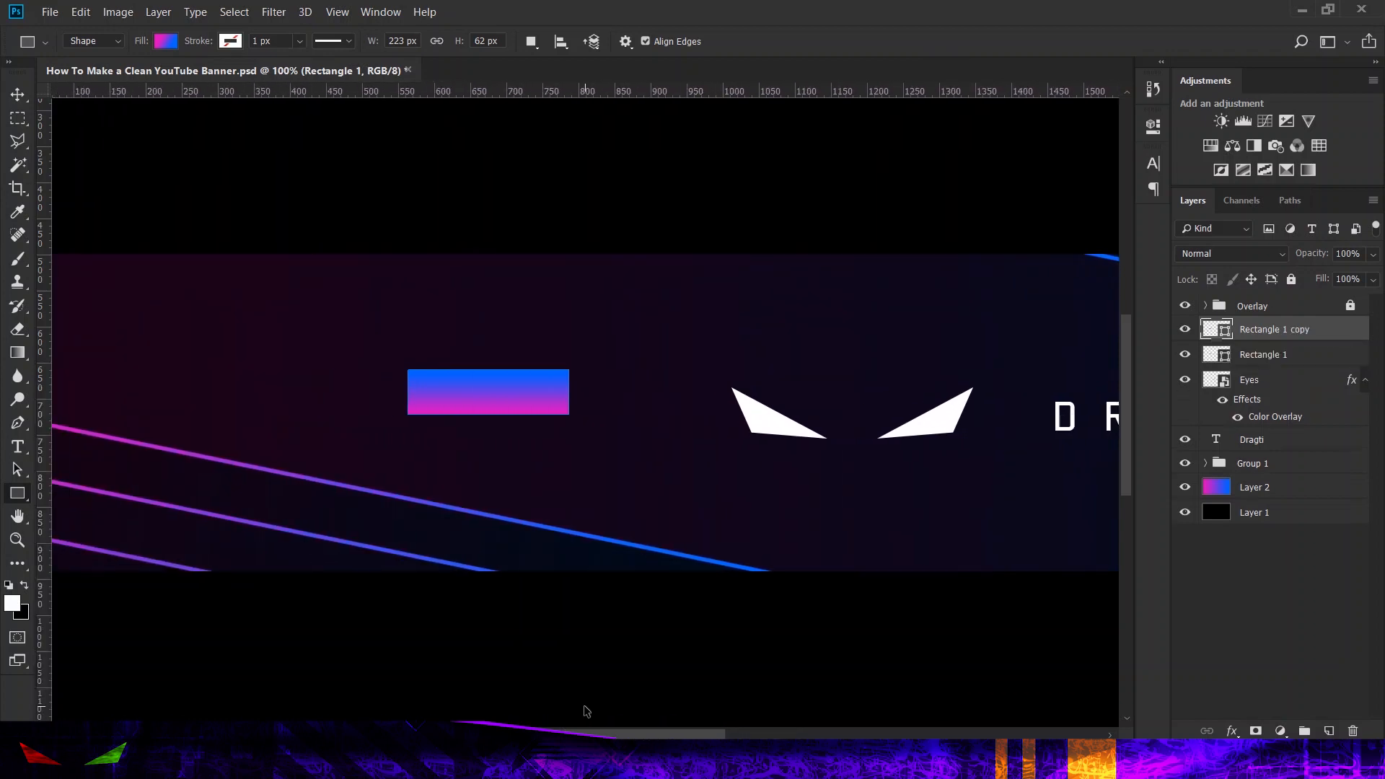
{"action": "left_click", "coordinate": [18, 94]}
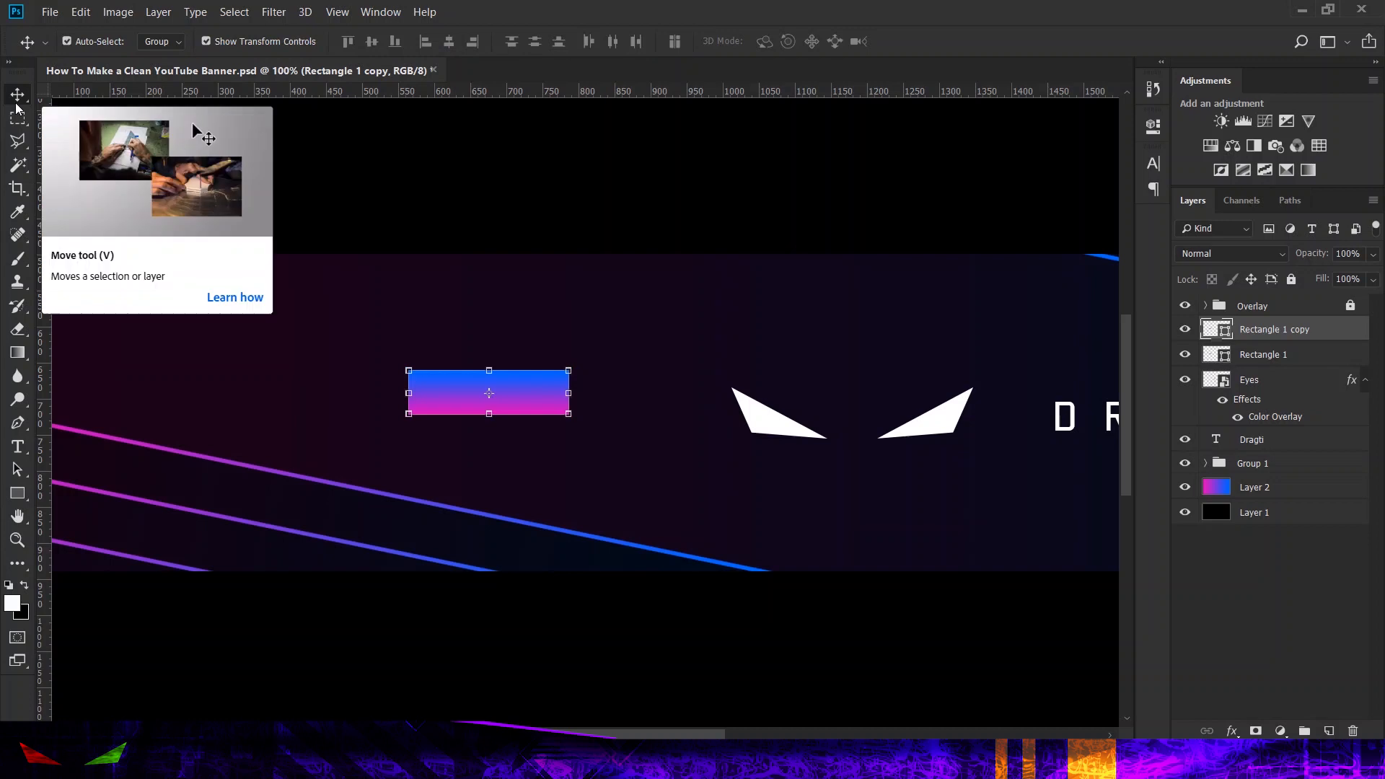
{"action": "key", "text": "ctrl+plus"}
{"action": "key", "text": "ctrl+plus"}
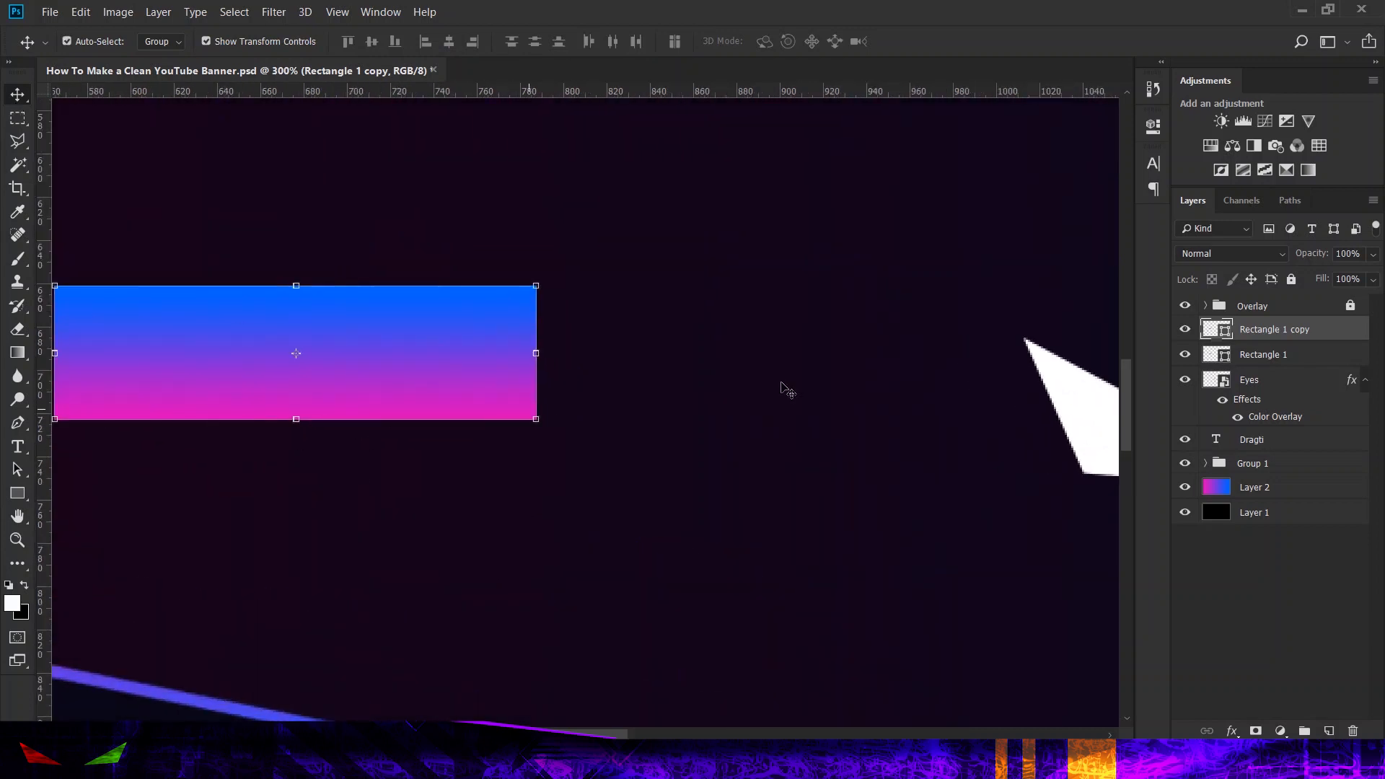
{"action": "scroll", "coordinate": [382, 410], "scroll_direction": "left", "scroll_amount": 5}
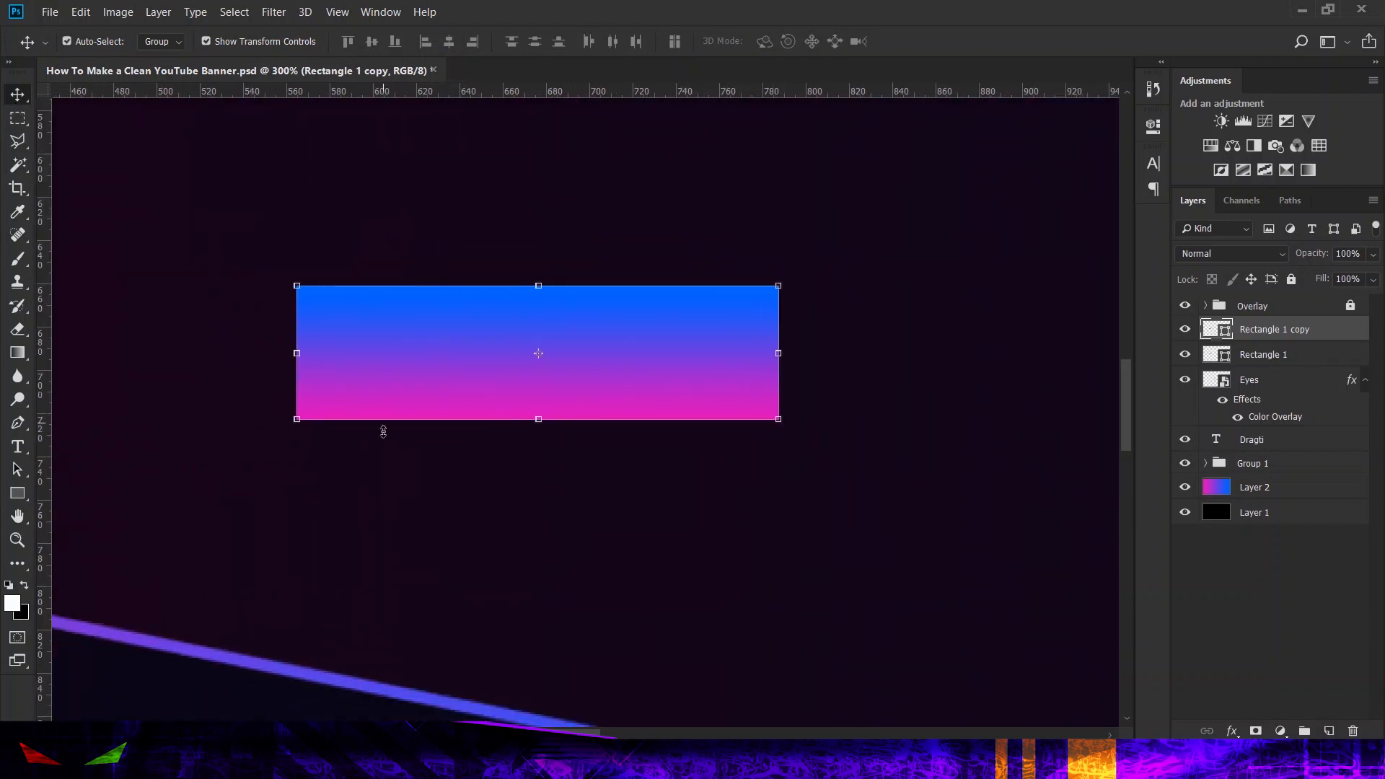
{"action": "left_click_drag", "start_coordinate": [296, 351], "coordinate": [332, 362]}
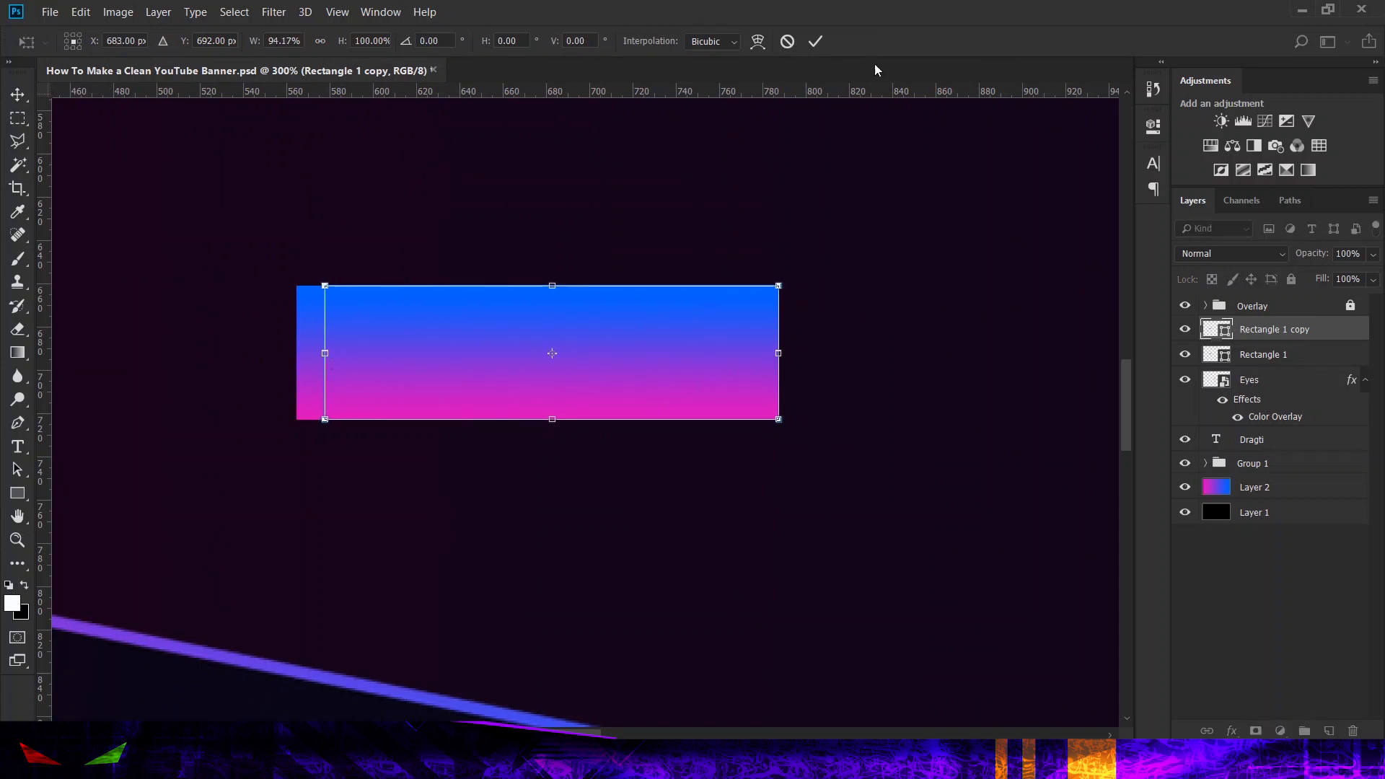
{"action": "left_click", "coordinate": [815, 41]}
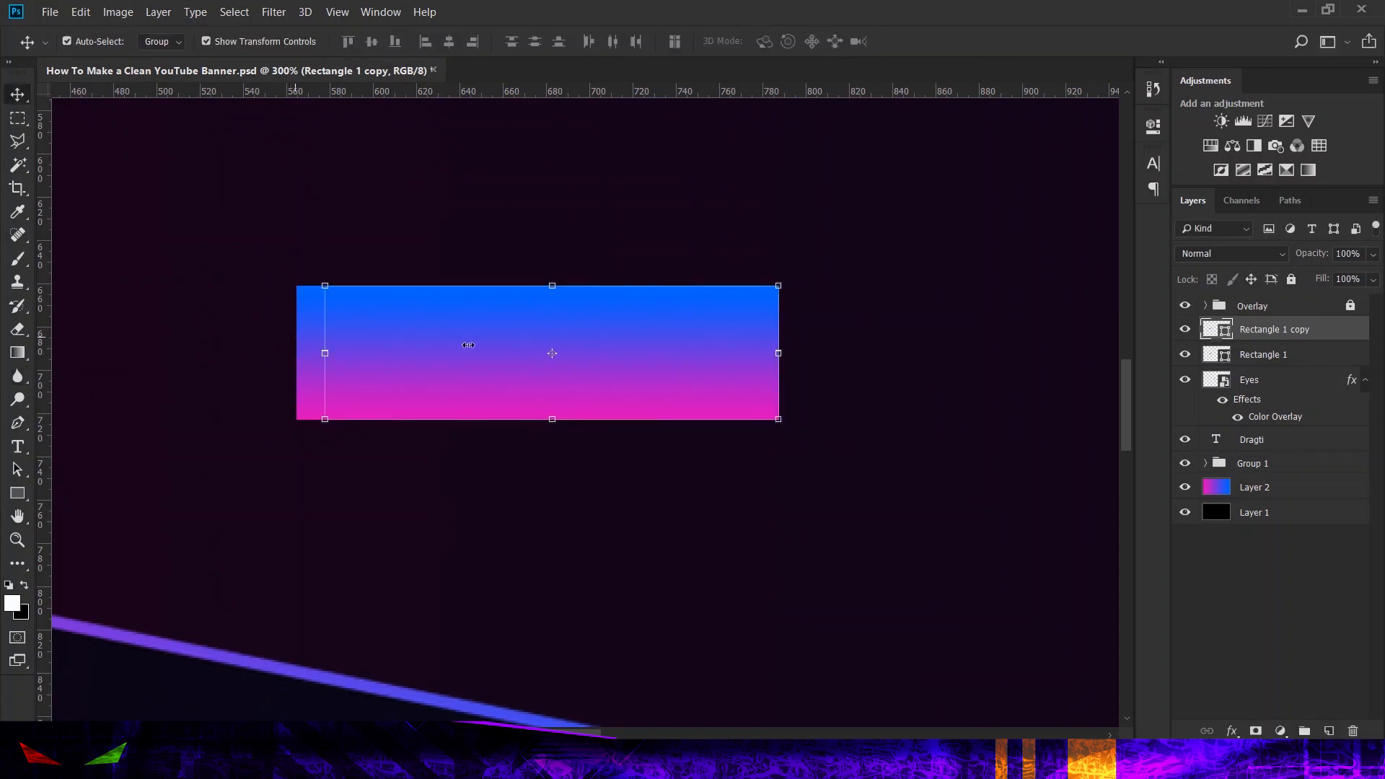
Step: Fill the narrowed rectangle copy with solid black and set its layer opacity to 91%
{"action": "left_click", "coordinate": [1153, 127]}
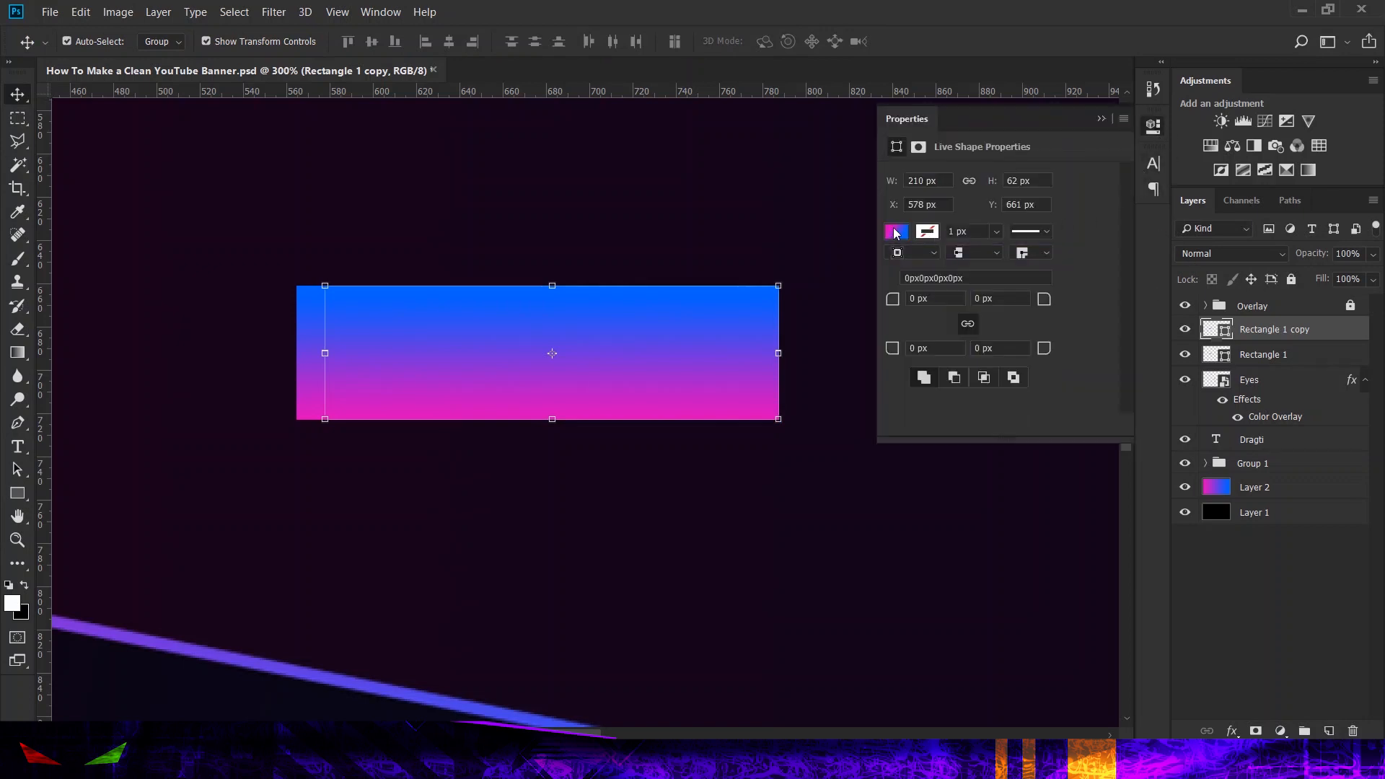
{"action": "left_click", "coordinate": [895, 232]}
{"action": "left_click", "coordinate": [945, 269]}
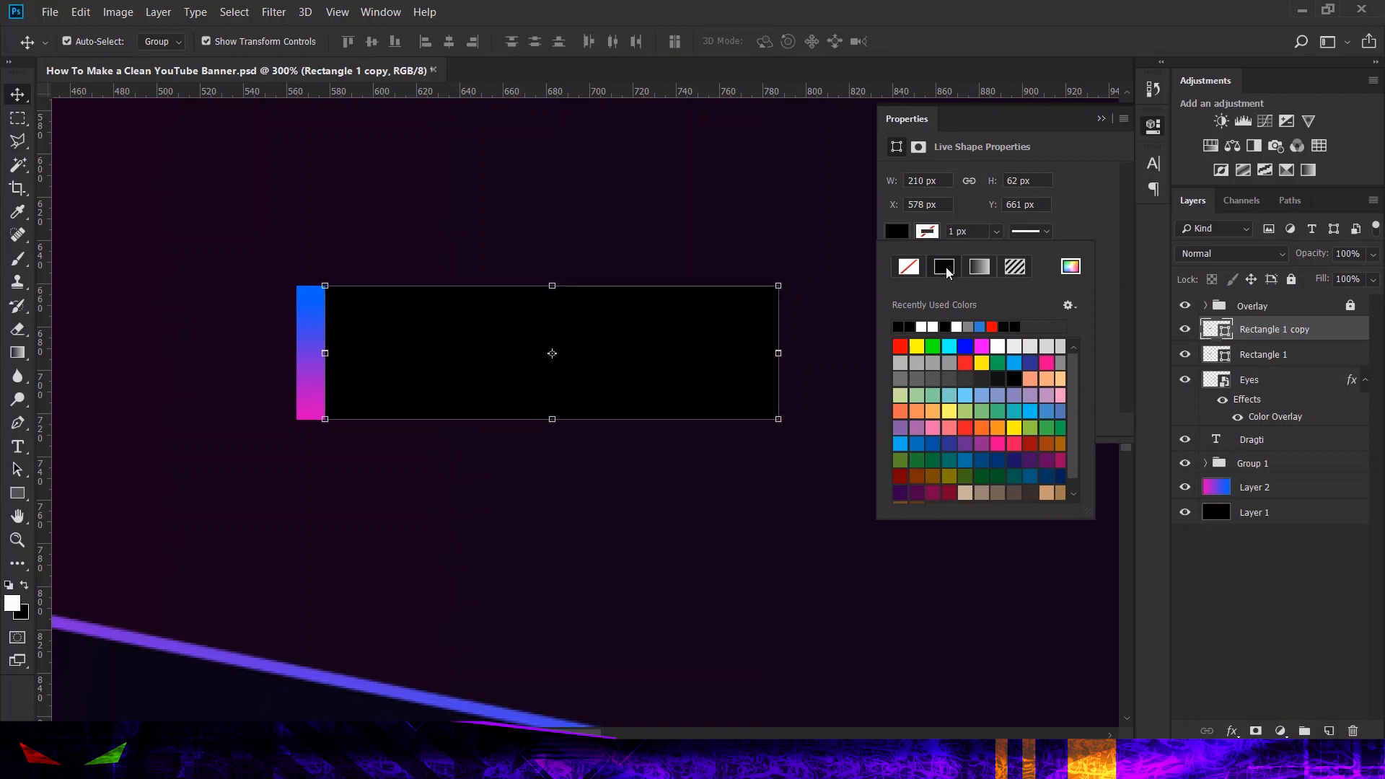
{"action": "left_click", "coordinate": [1063, 214]}
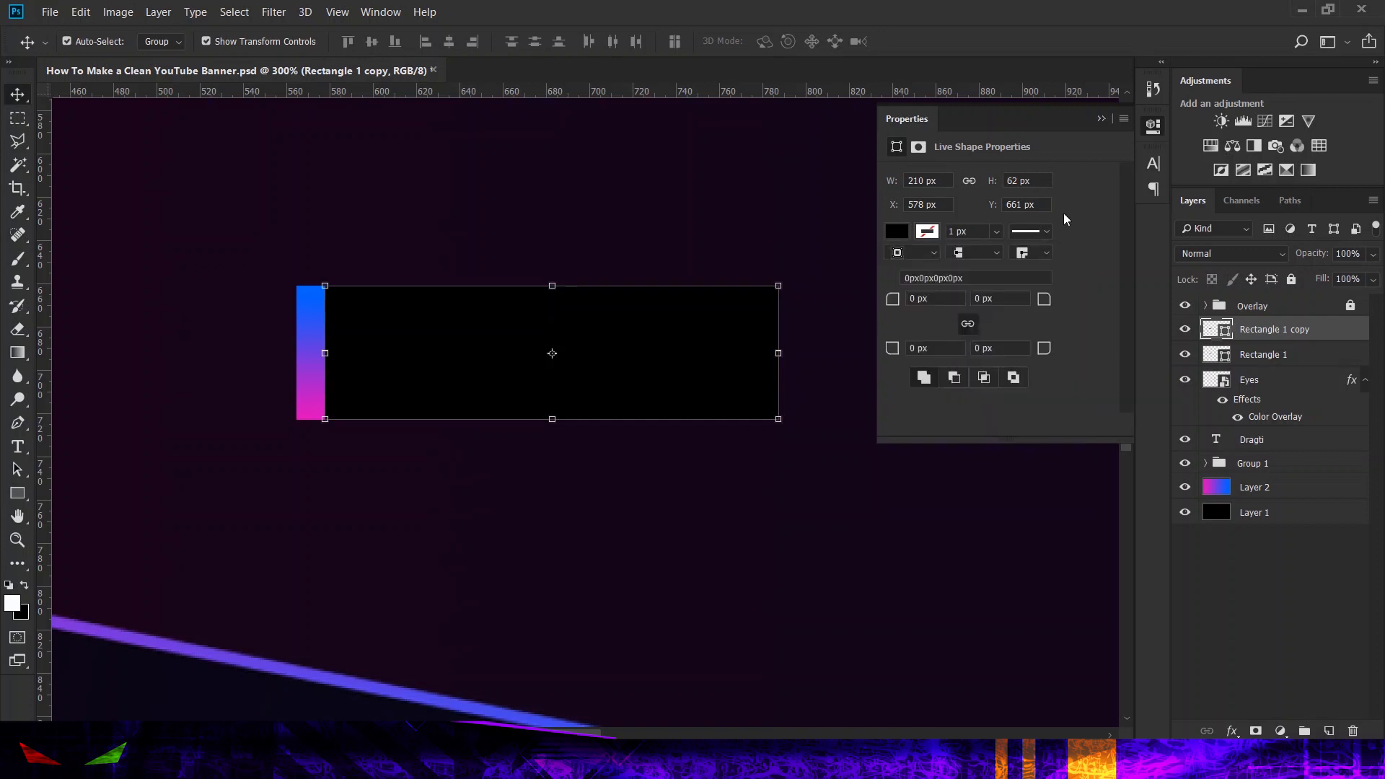
{"action": "left_click", "coordinate": [1154, 131]}
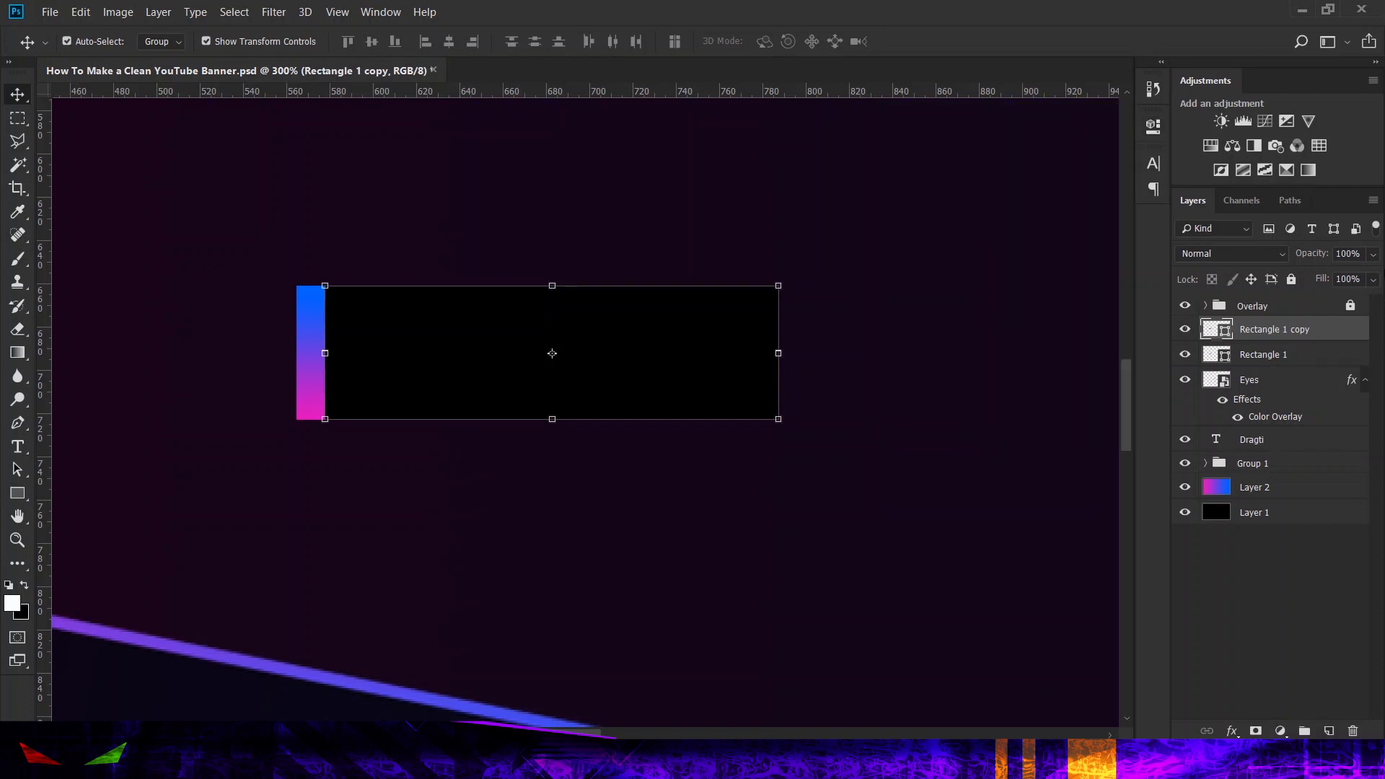
{"action": "left_click", "coordinate": [1373, 257]}
{"action": "left_click_drag", "start_coordinate": [1360, 279], "coordinate": [1366, 280]}
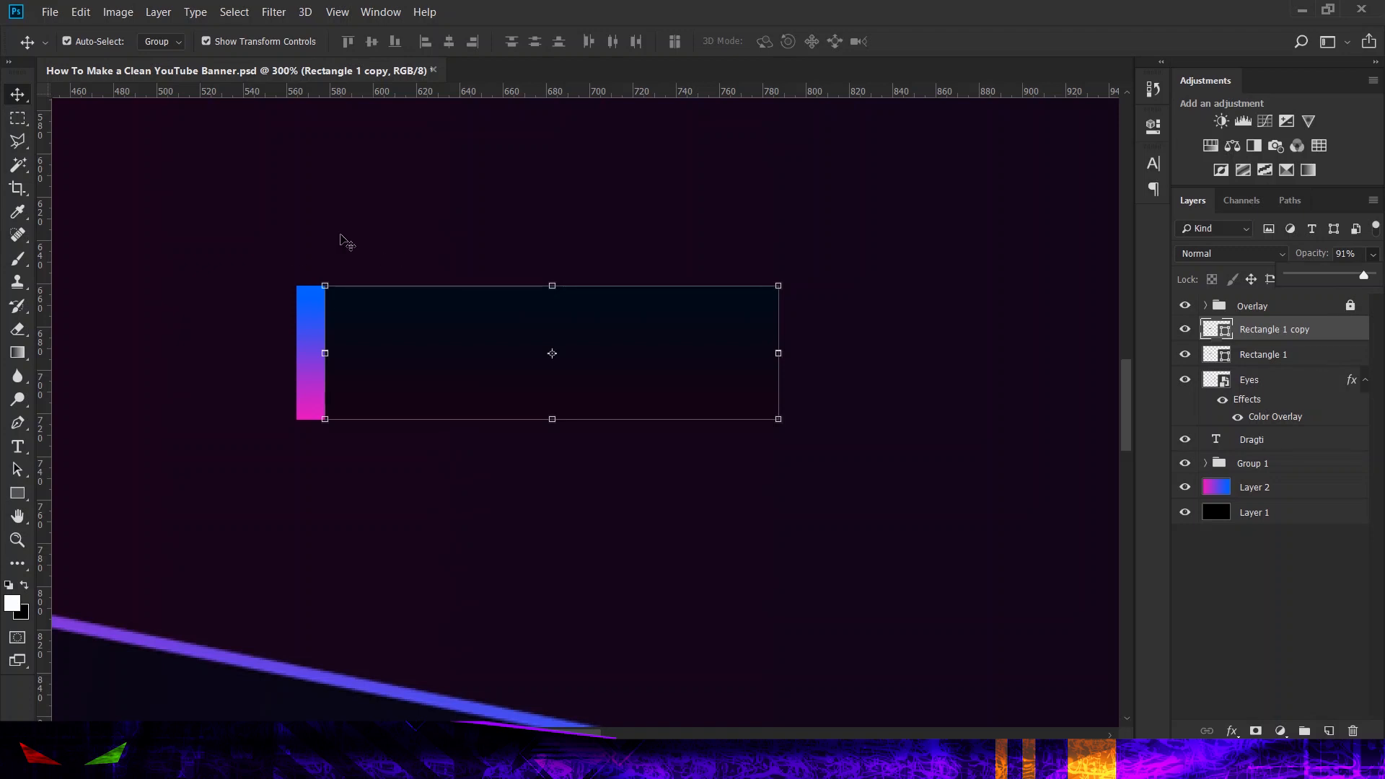
{"action": "left_click", "coordinate": [18, 118]}
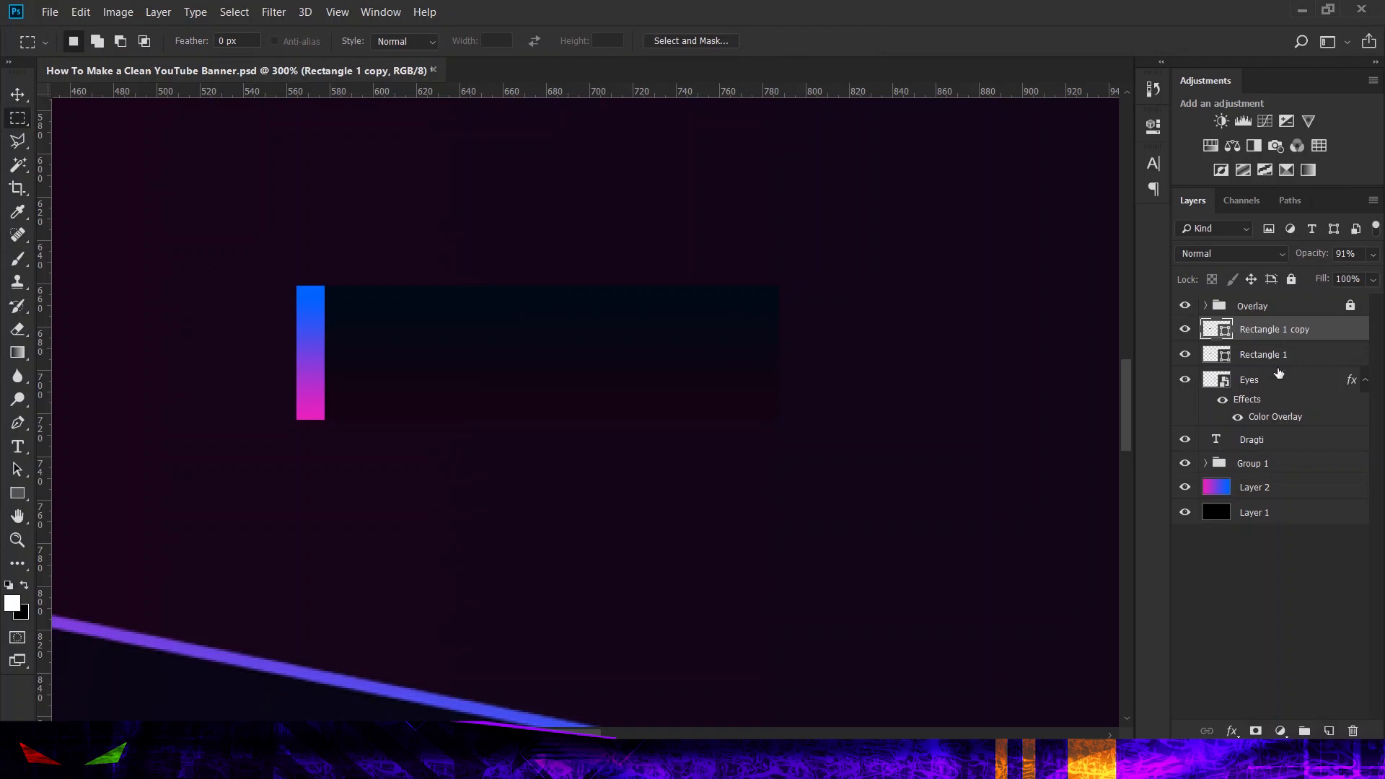
{"action": "left_click", "coordinate": [18, 447]}
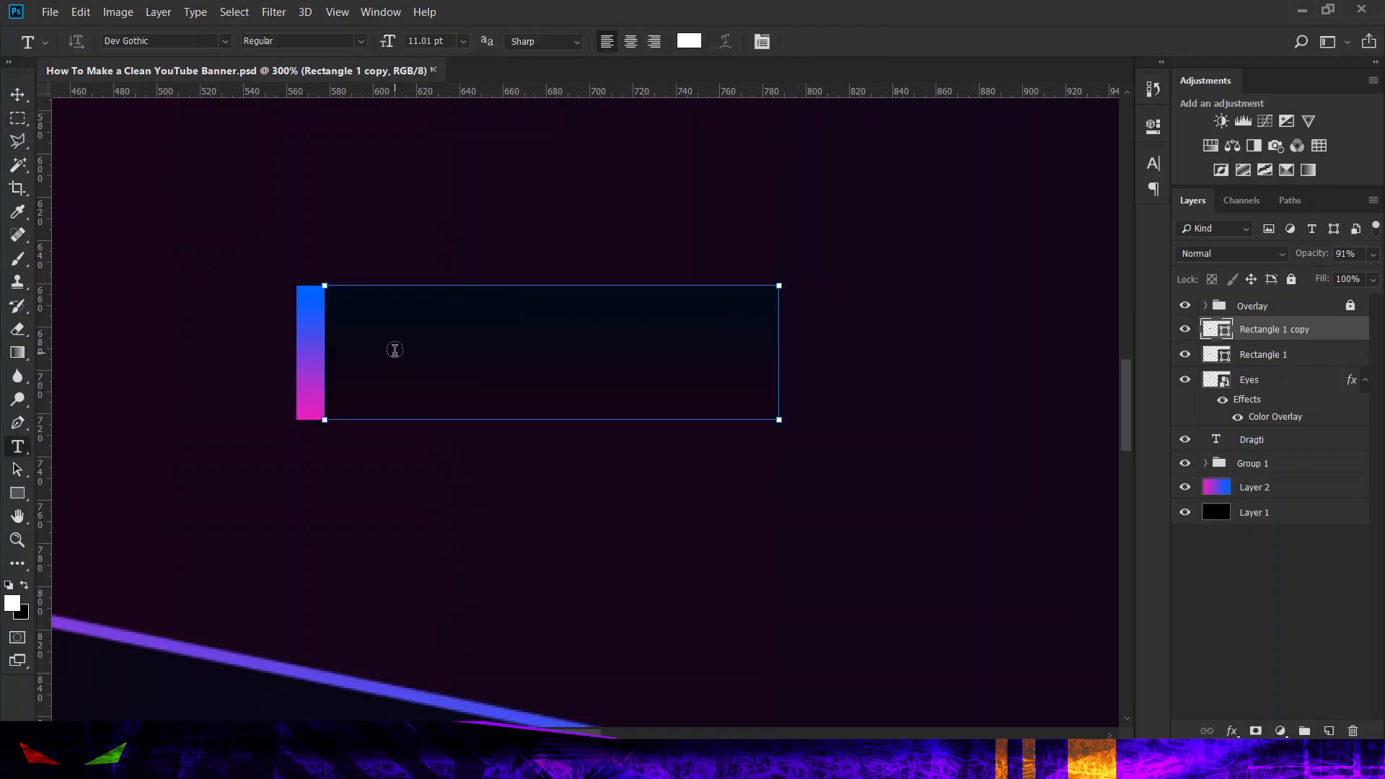
{"action": "left_click", "coordinate": [383, 350]}
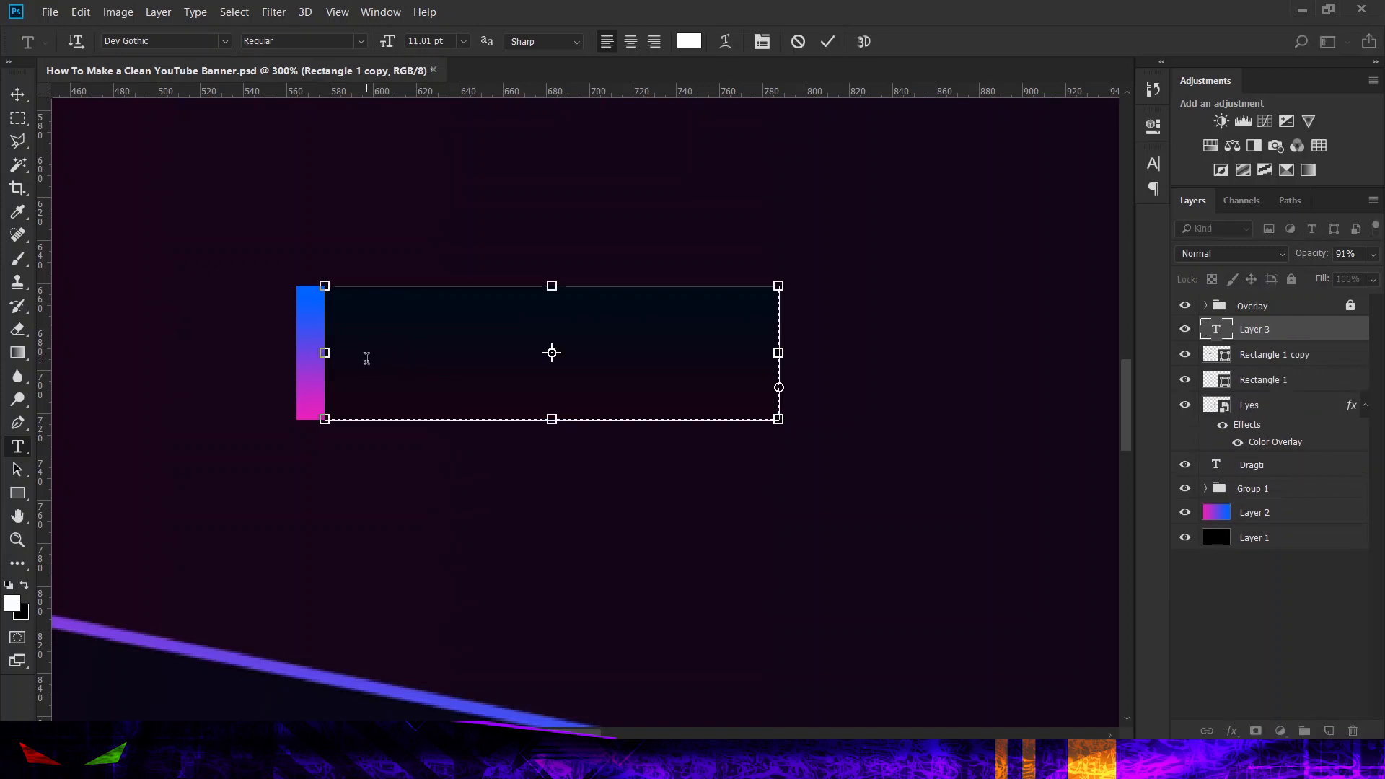
{"action": "type", "text": "@ D R A"}
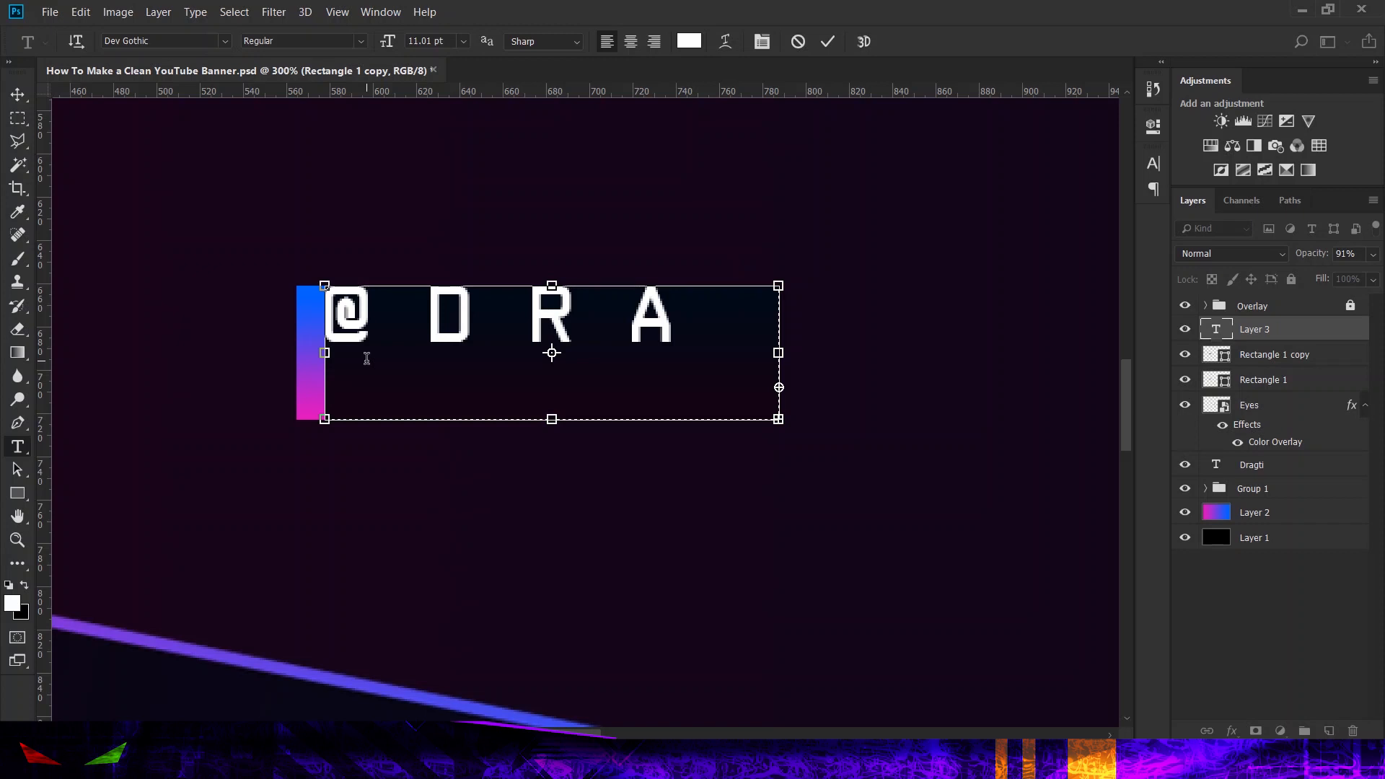
{"action": "key", "text": "ctrl+a"}
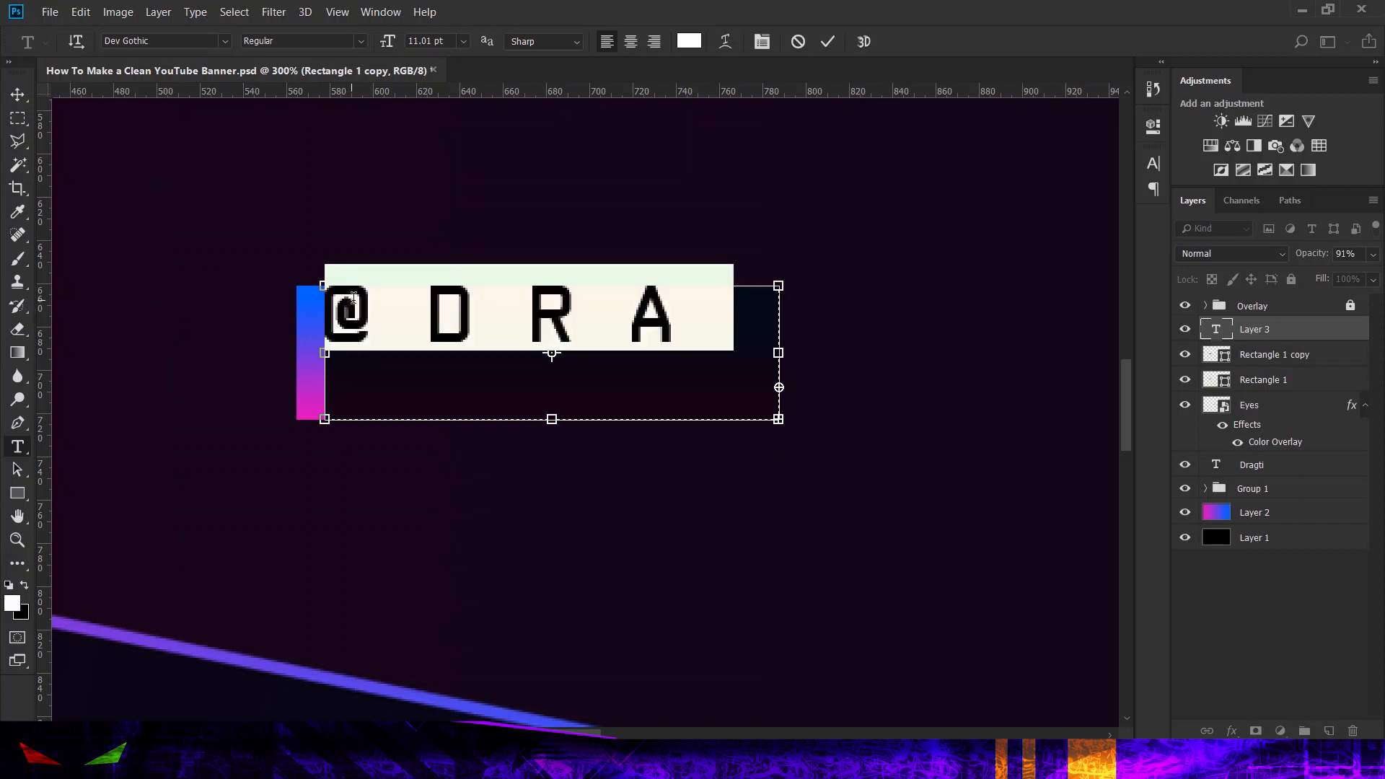
{"action": "left_click", "coordinate": [353, 297]}
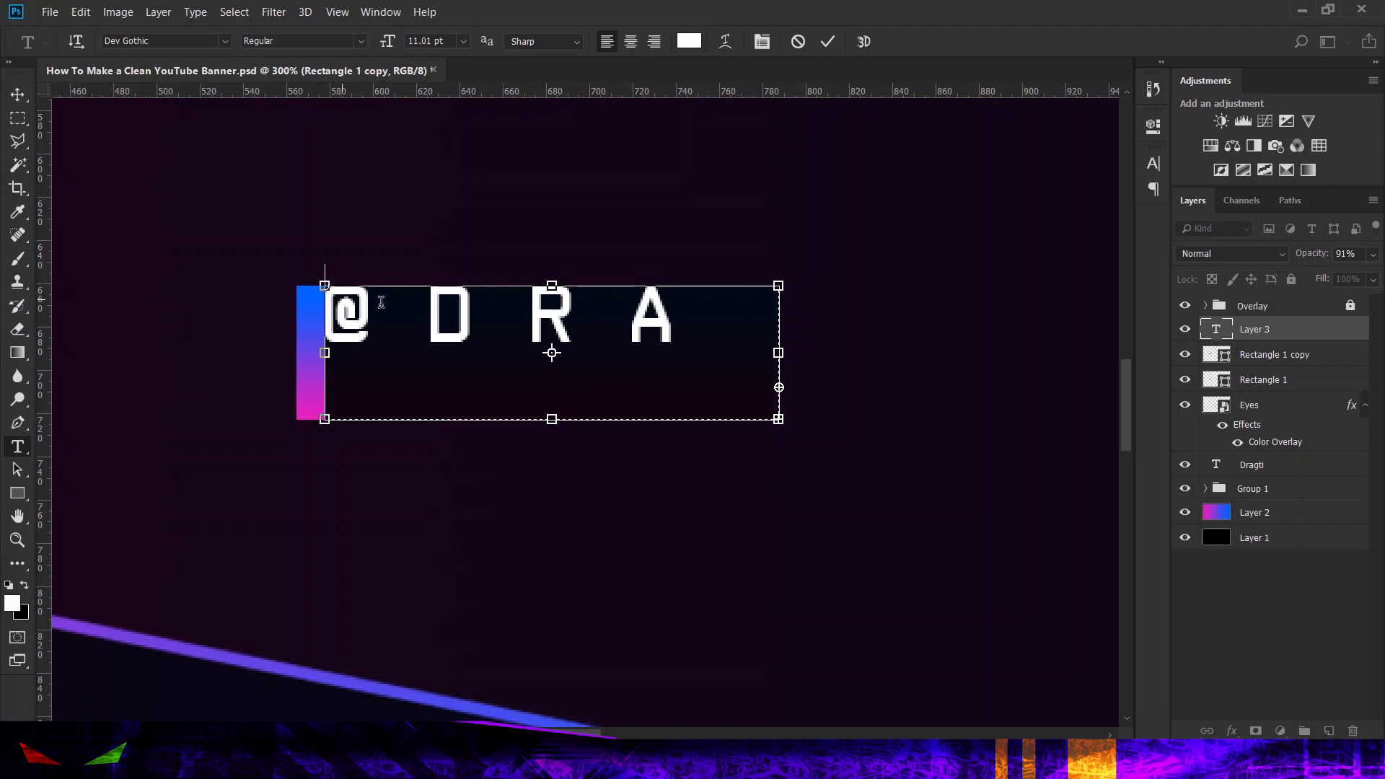
{"action": "left_click_drag", "start_coordinate": [380, 302], "coordinate": [782, 318]}
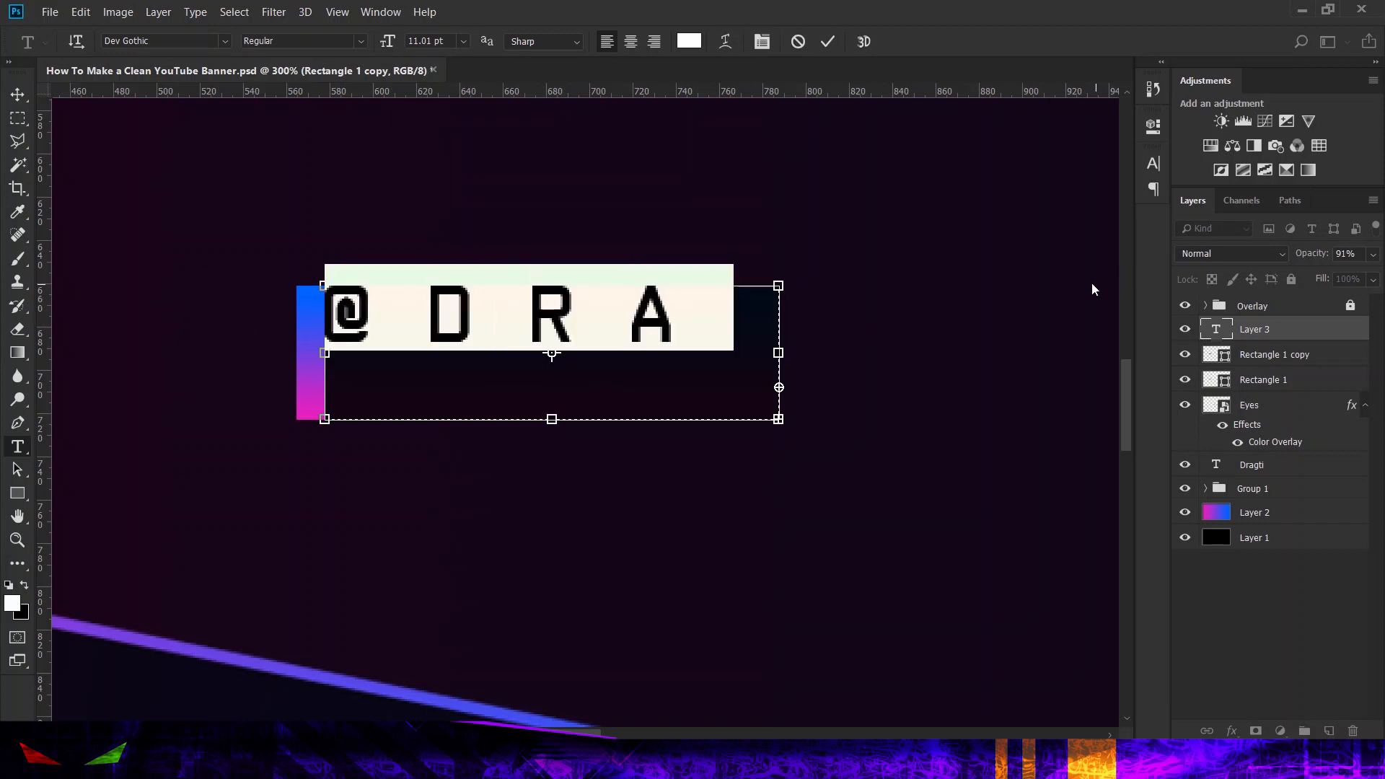
{"action": "left_click", "coordinate": [1153, 163]}
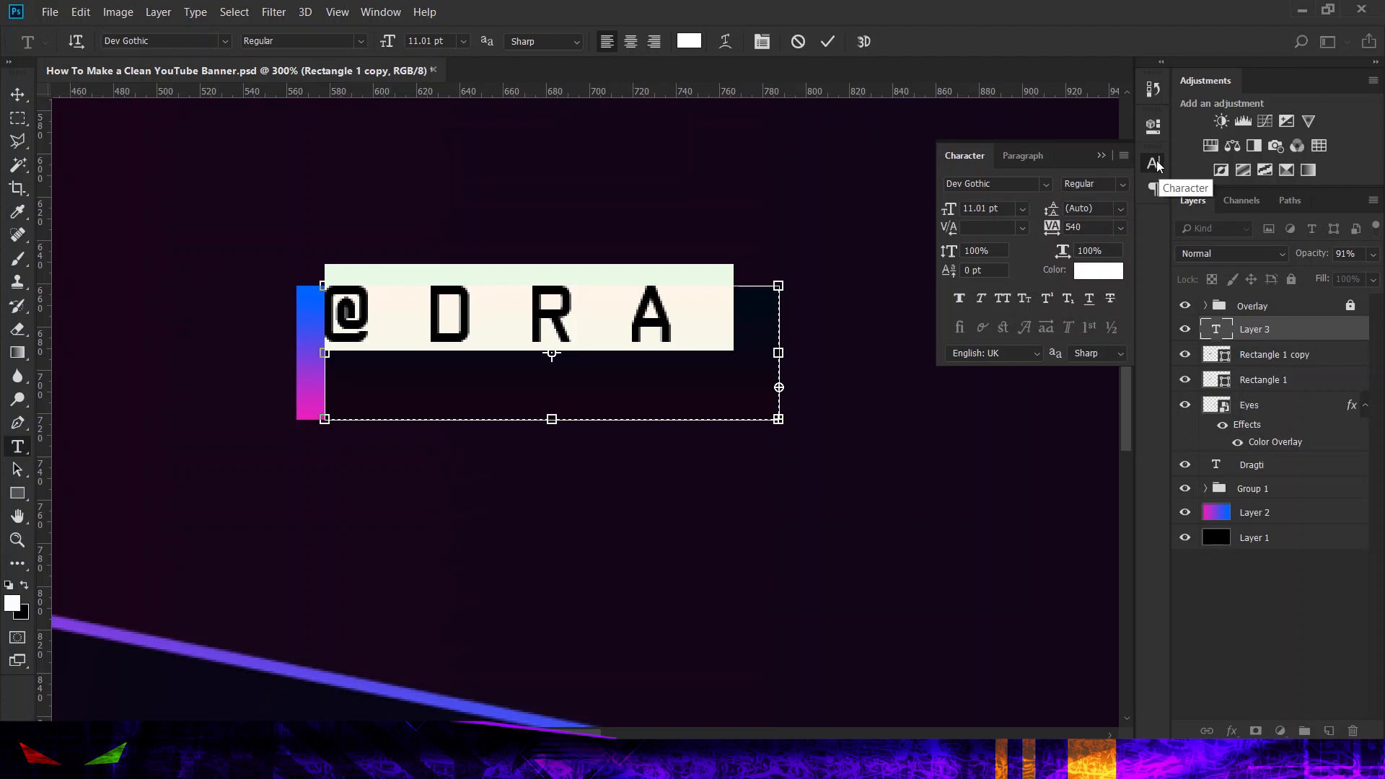
{"action": "left_click", "coordinate": [1116, 228]}
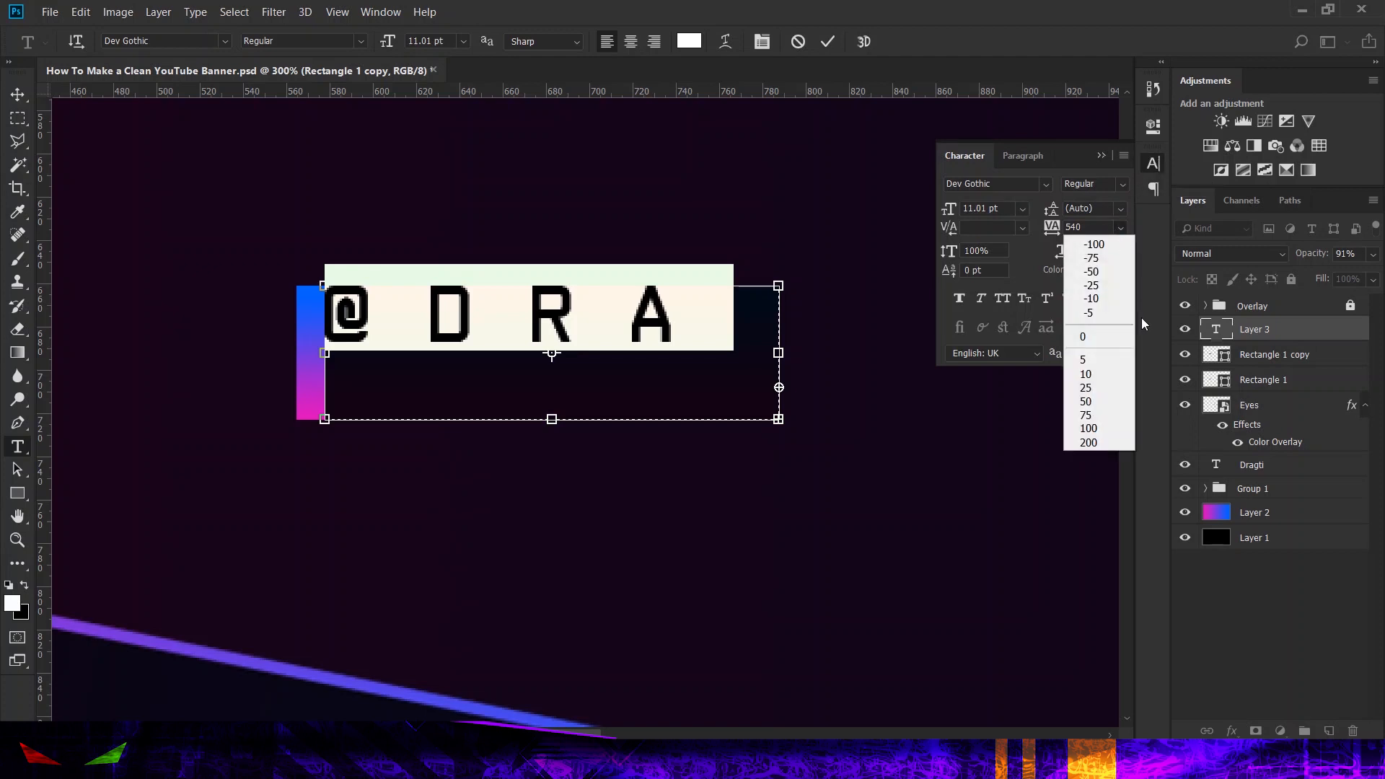
{"action": "left_click", "coordinate": [1088, 336]}
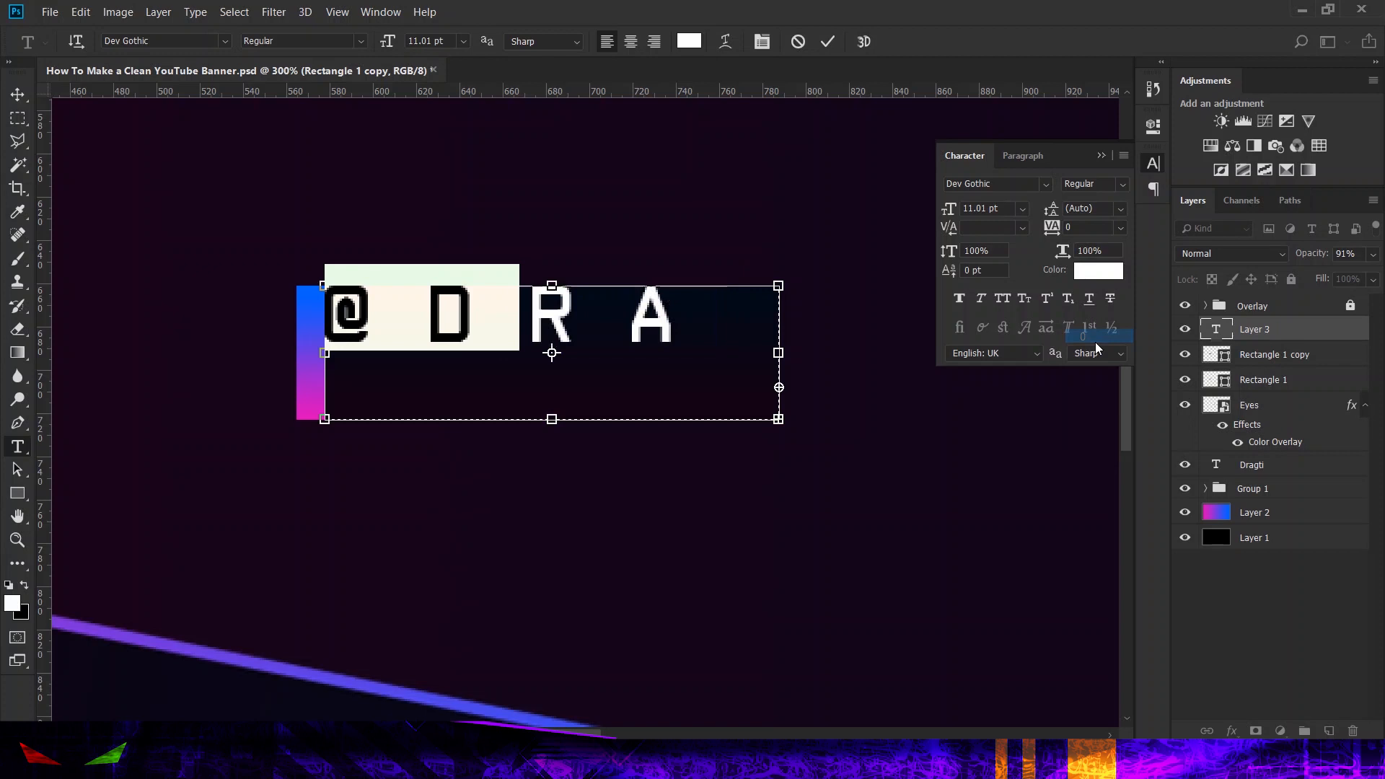
Step: Set the tracking of the remaining "GTI" letters and the trailing underscore to 0 as well
{"action": "left_click", "coordinate": [638, 333]}
{"action": "left_click_drag", "start_coordinate": [520, 321], "coordinate": [1135, 274]}
{"action": "left_click", "coordinate": [1121, 228]}
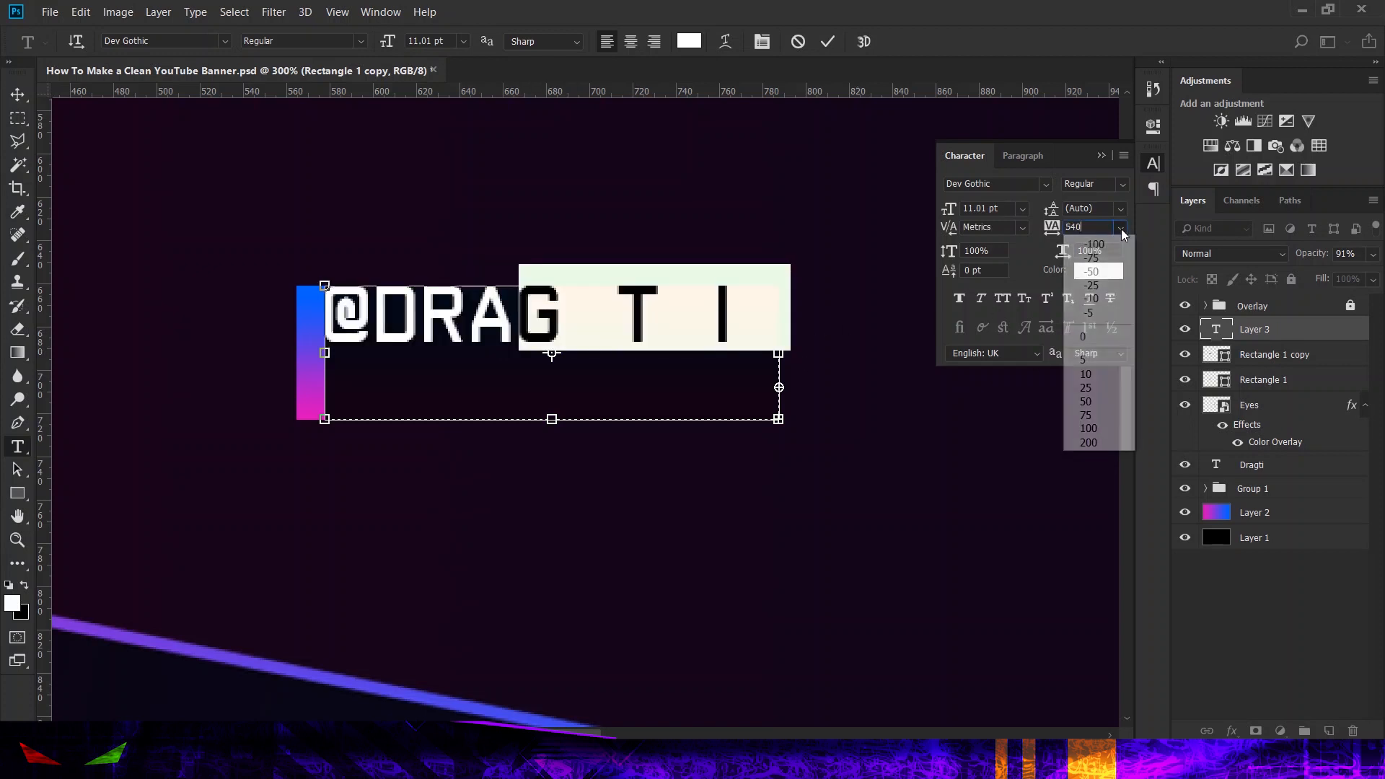
{"action": "left_click", "coordinate": [1088, 334]}
{"action": "left_click", "coordinate": [662, 319]}
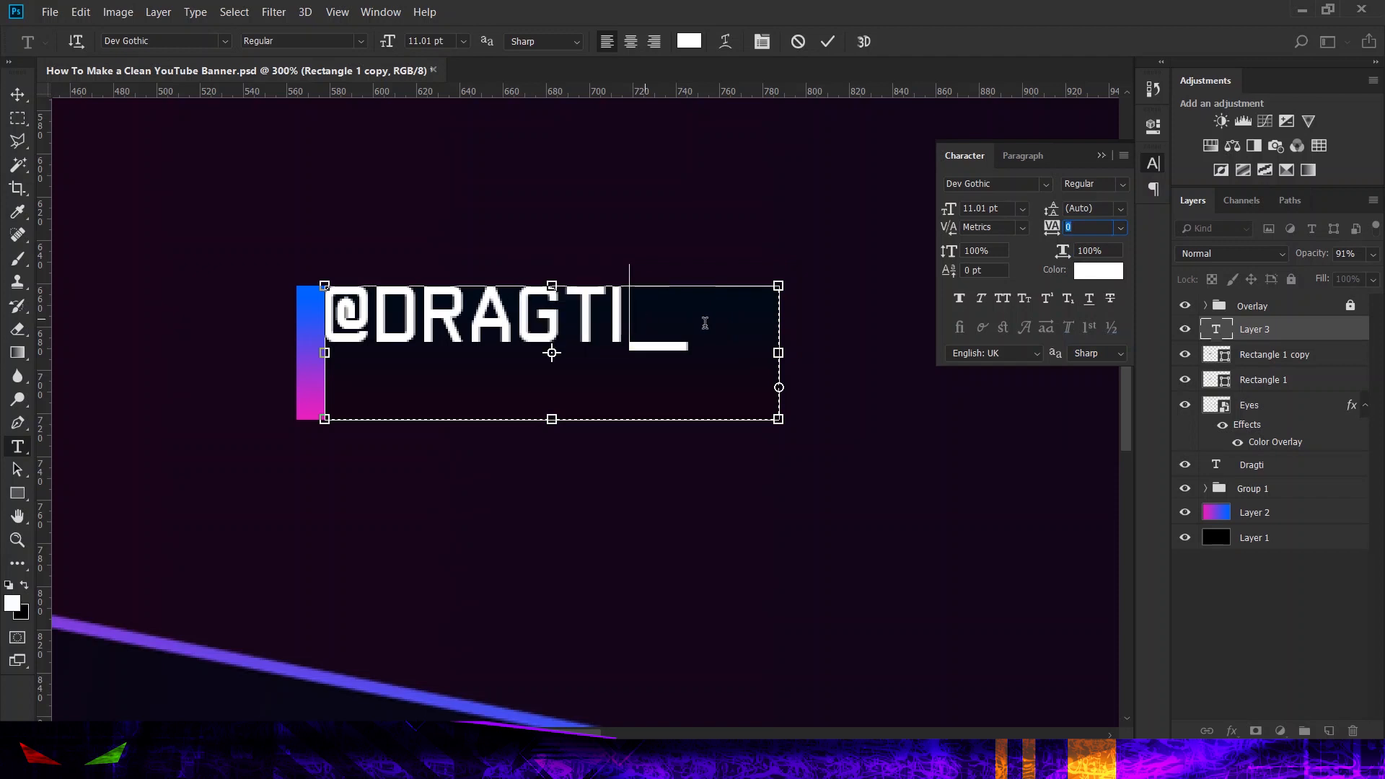
{"action": "left_click_drag", "start_coordinate": [723, 325], "coordinate": [653, 324]}
{"action": "left_click", "coordinate": [1120, 228]}
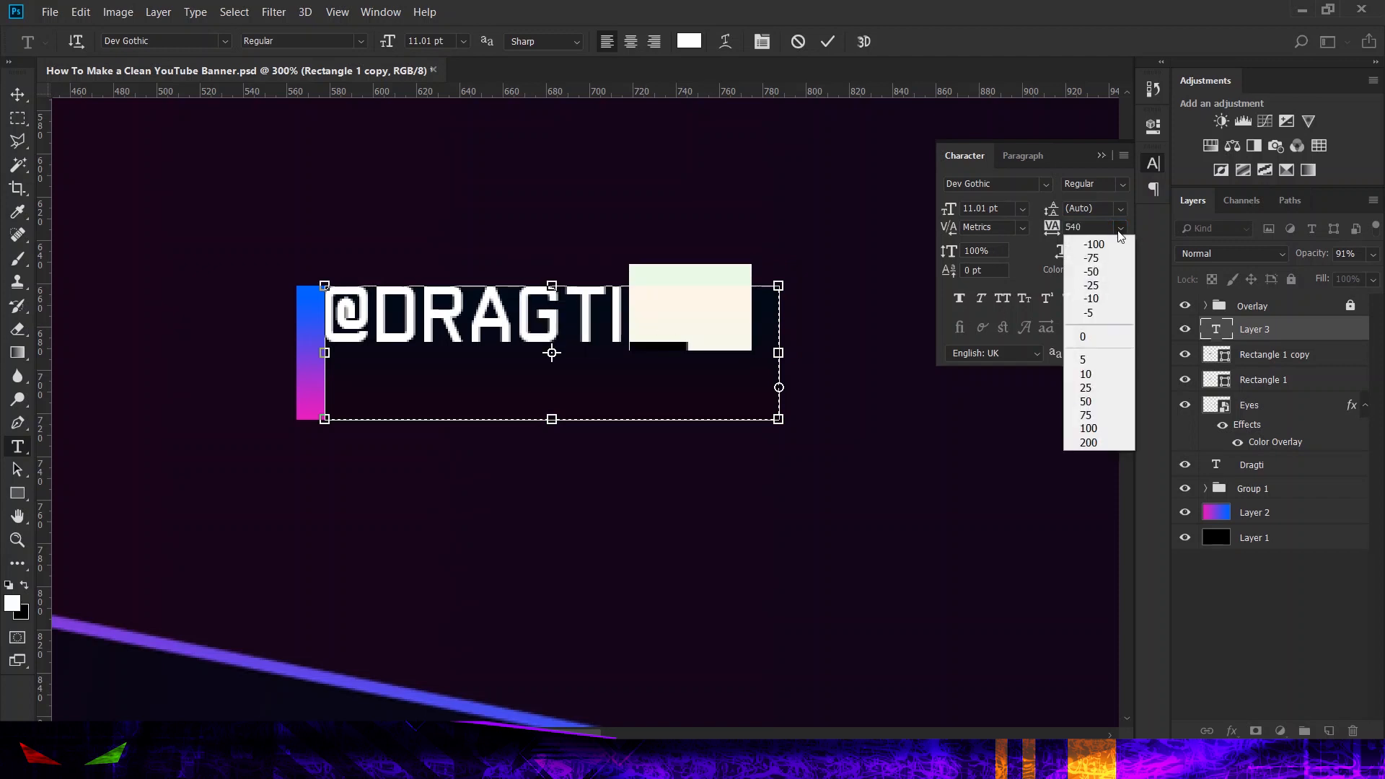
{"action": "left_click", "coordinate": [1089, 336]}
{"action": "left_click", "coordinate": [625, 332]}
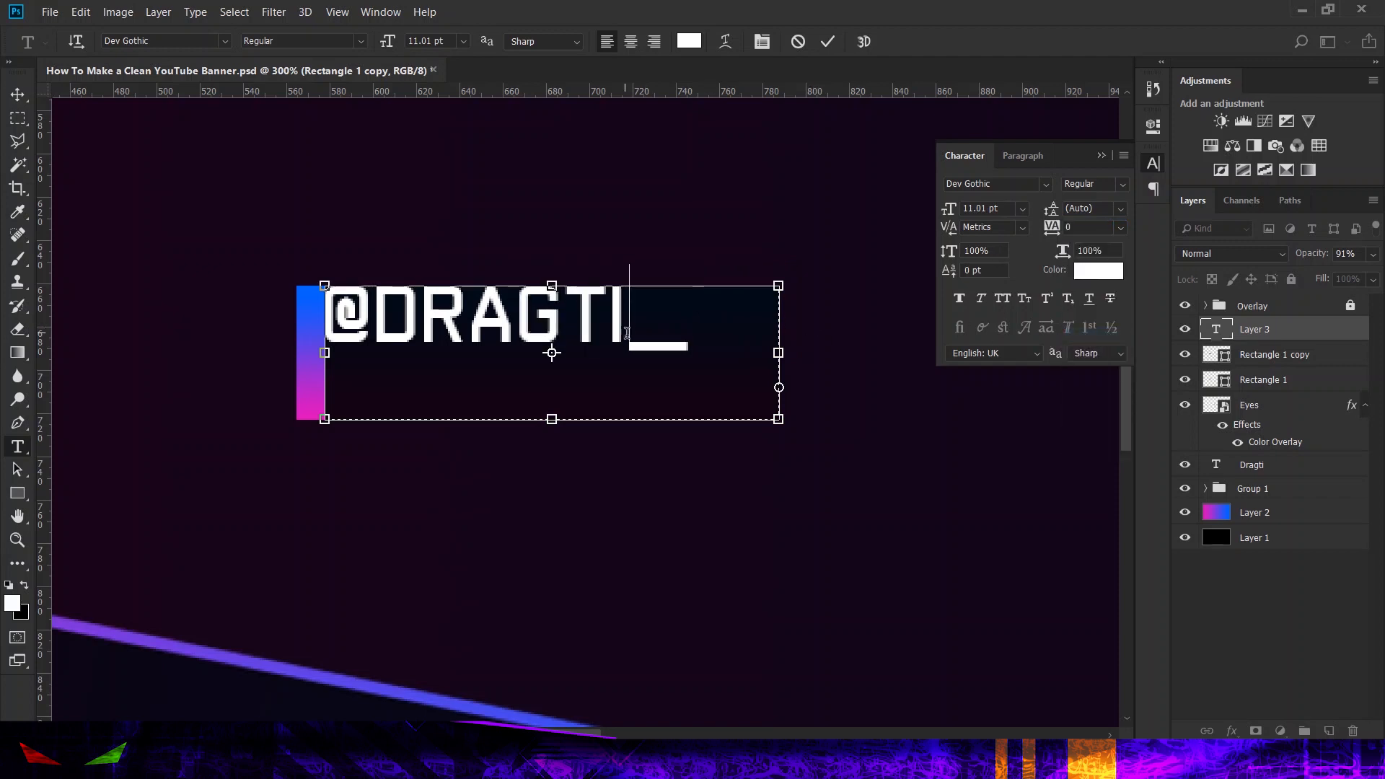
{"action": "left_click", "coordinate": [1152, 164]}
{"action": "left_click", "coordinate": [827, 41]}
{"action": "key", "text": "v"}
{"action": "left_click_drag", "start_coordinate": [443, 313], "coordinate": [479, 347]}
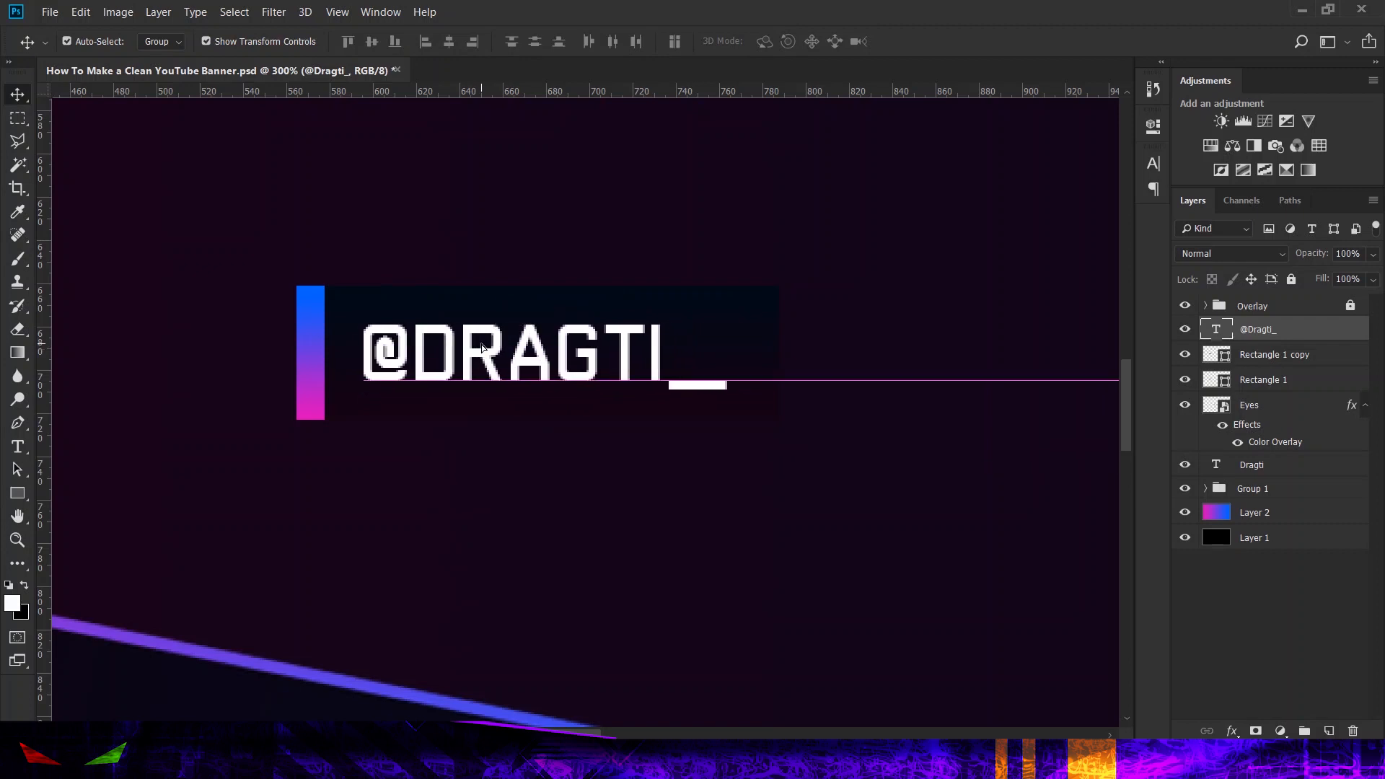
{"action": "left_click", "coordinate": [1270, 382], "text": "shift"}
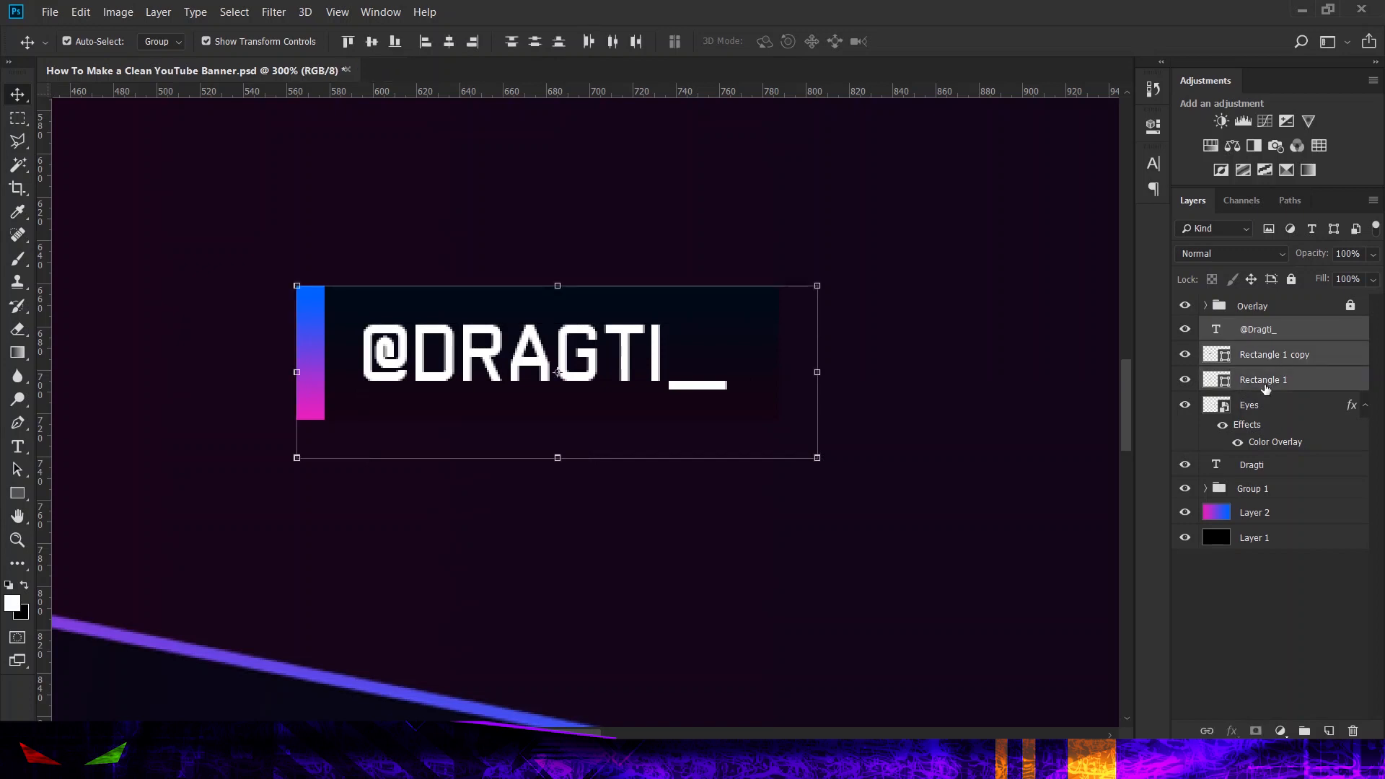
{"action": "right_click", "coordinate": [1299, 363]}
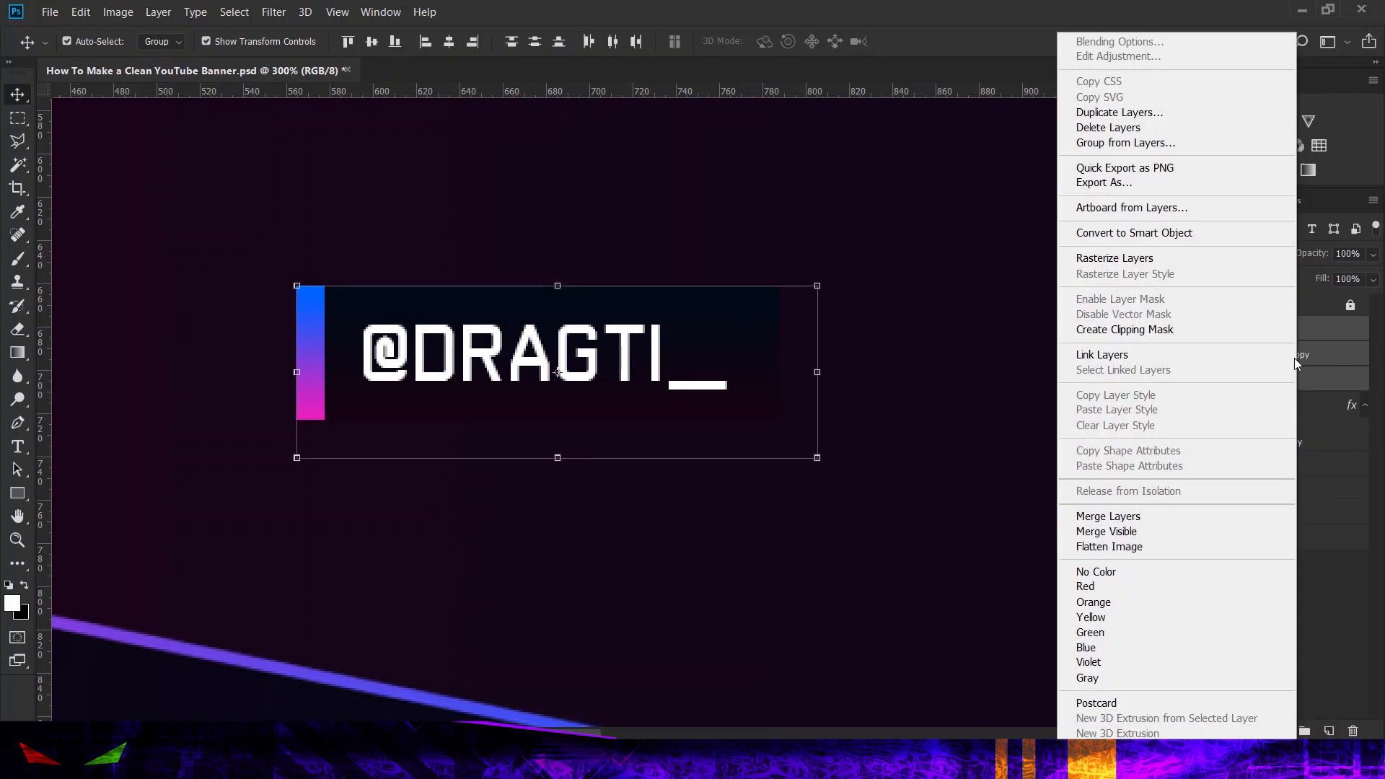
{"action": "left_click", "coordinate": [1148, 233]}
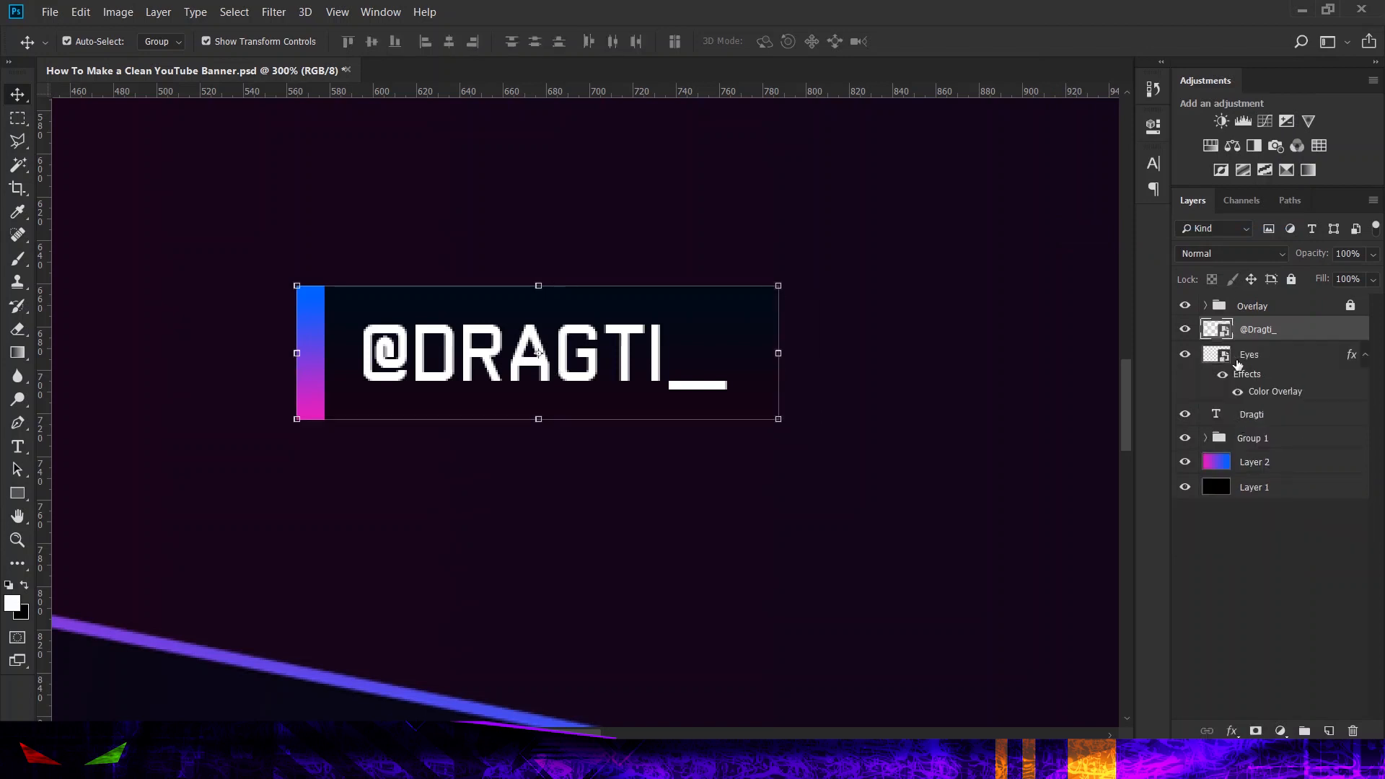
{"action": "key", "text": "ctrl+minus"}
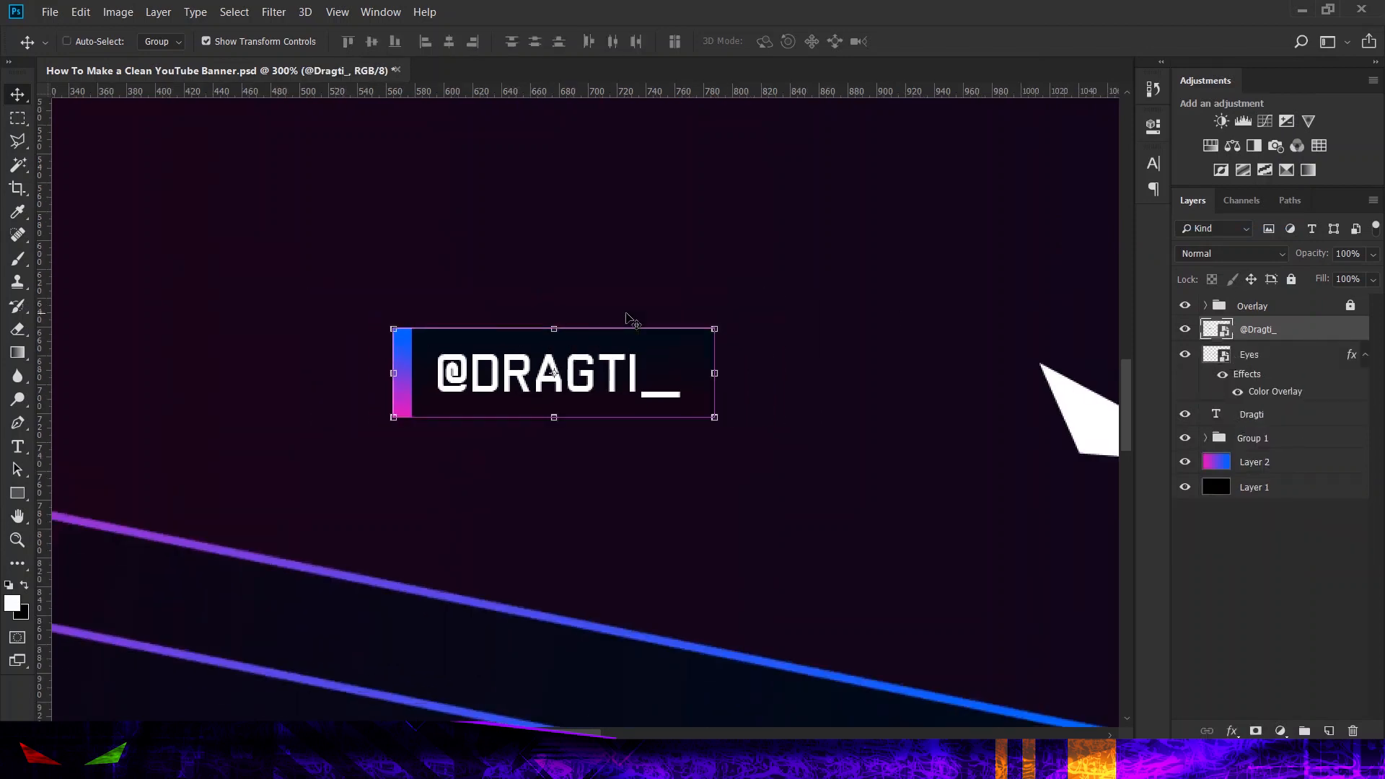
{"action": "key", "text": "ctrl+minus"}
{"action": "key", "text": "ctrl+minus"}
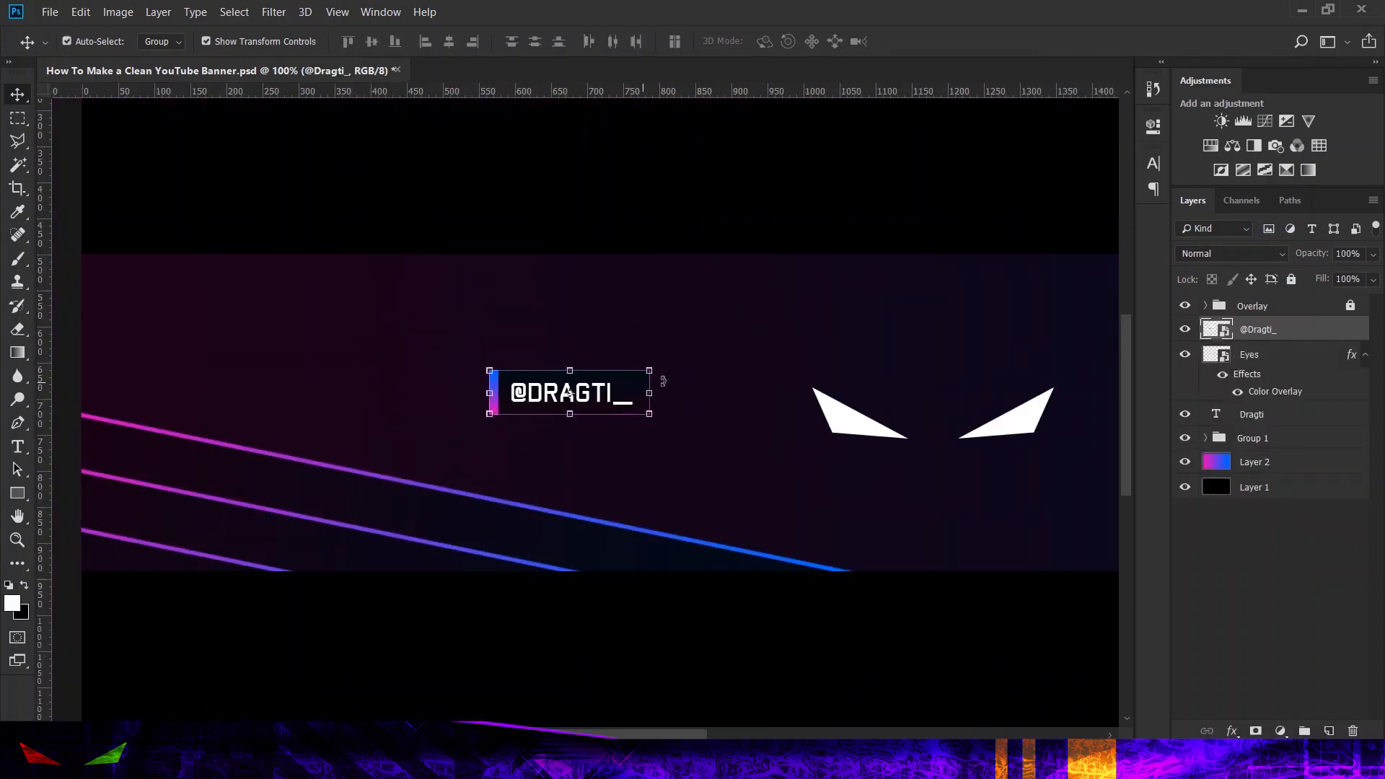
{"action": "key", "text": "ctrl+t"}
{"action": "left_click_drag", "start_coordinate": [569, 393], "coordinate": [867, 416]}
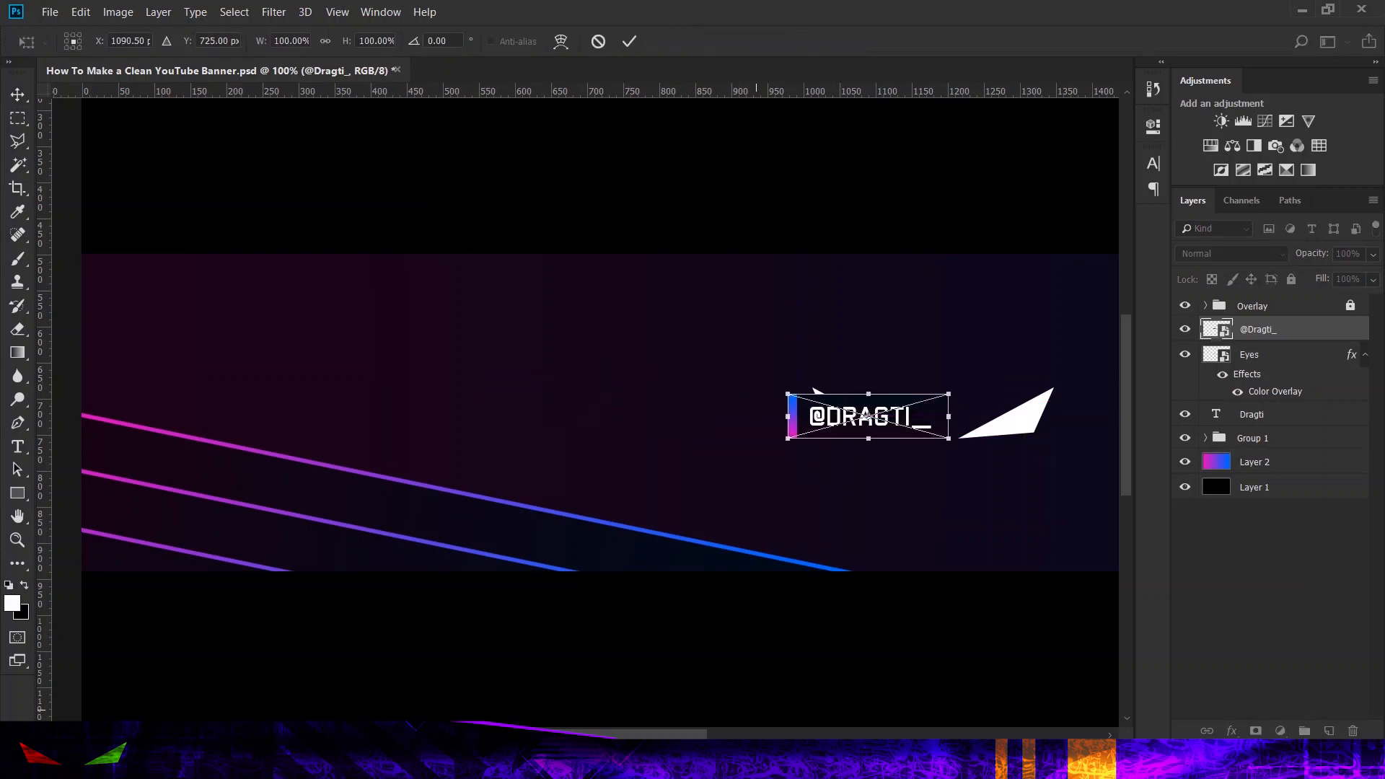
{"action": "scroll", "coordinate": [868, 417], "scroll_direction": "right", "scroll_amount": 6}
{"action": "left_click_drag", "start_coordinate": [523, 397], "coordinate": [785, 507]}
{"action": "left_click", "coordinate": [630, 47]}
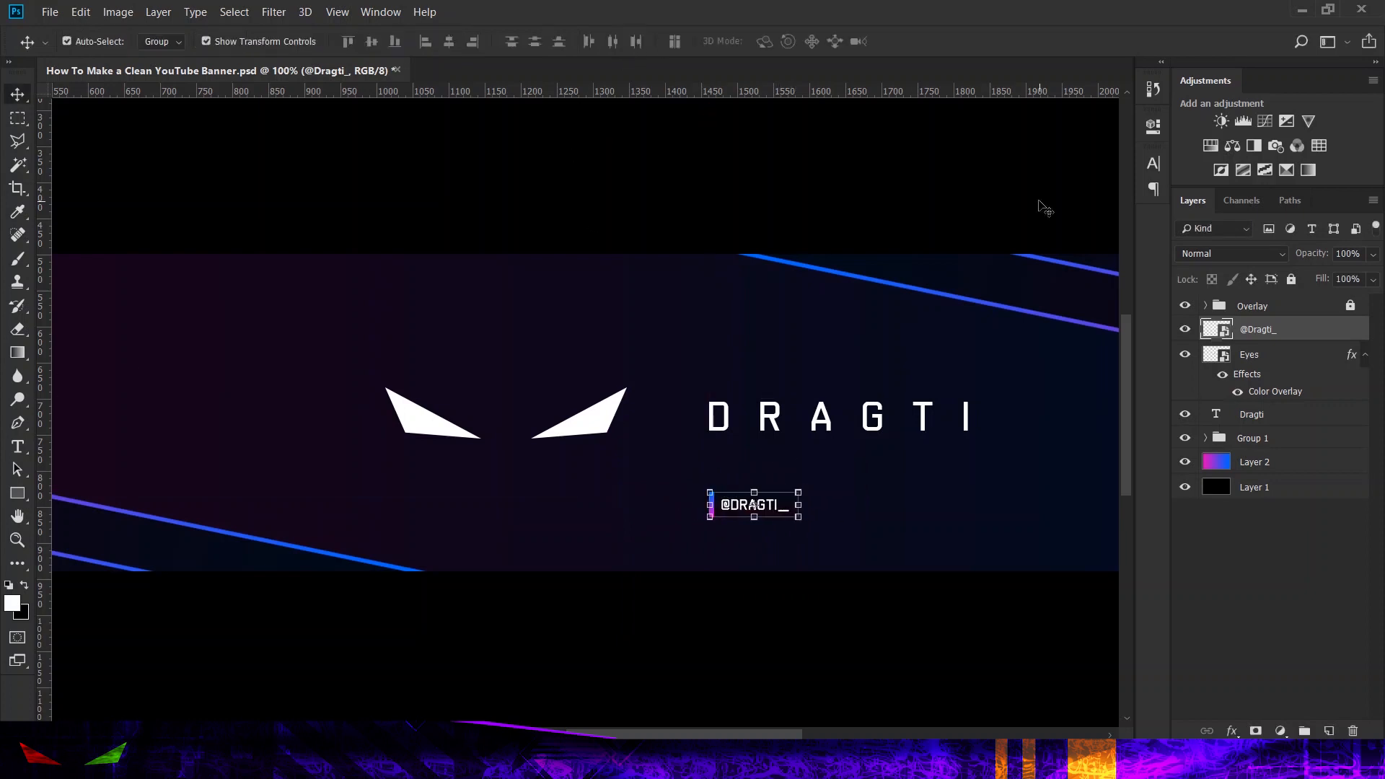
{"action": "key", "text": "ctrl+minus"}
{"action": "key", "text": "ctrl+minus"}
{"action": "key", "text": "ctrl+plus"}
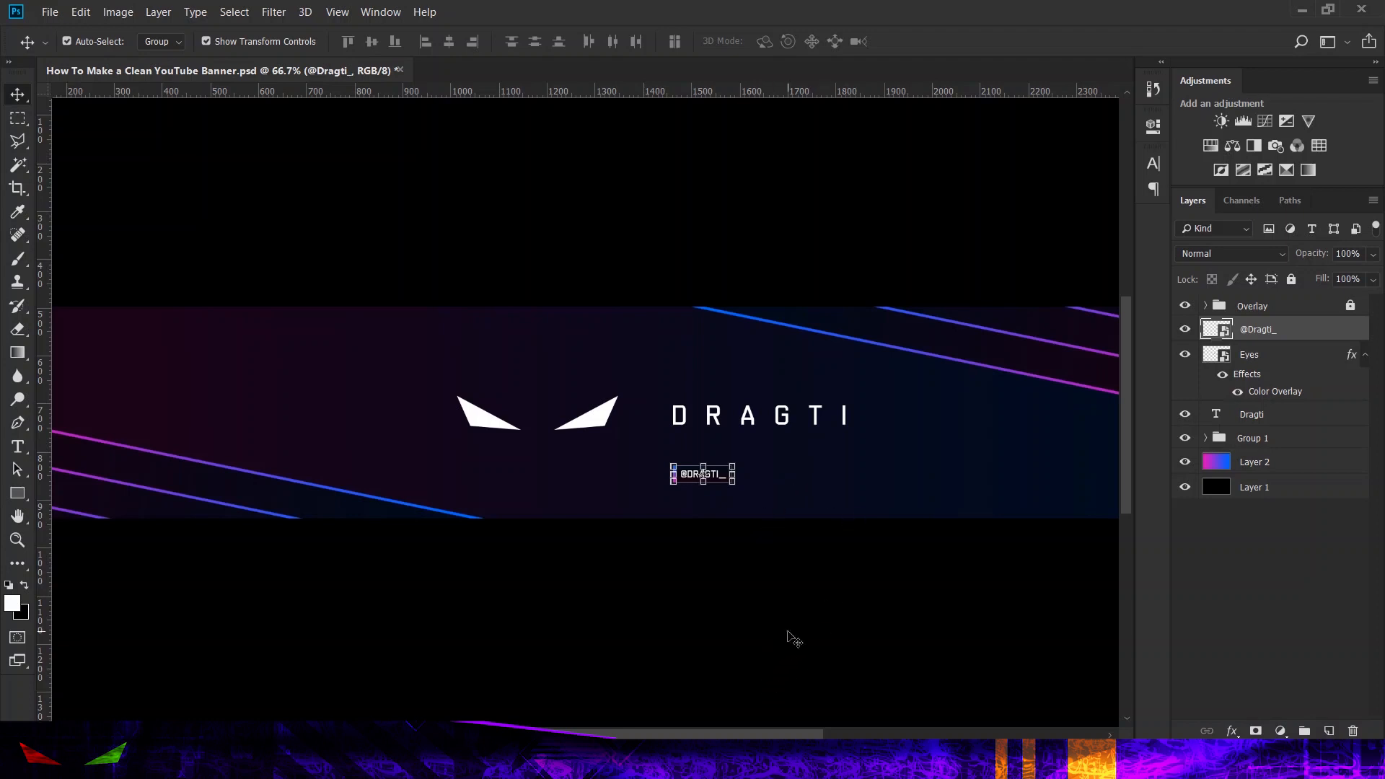
{"action": "key", "text": "ctrl+minus"}
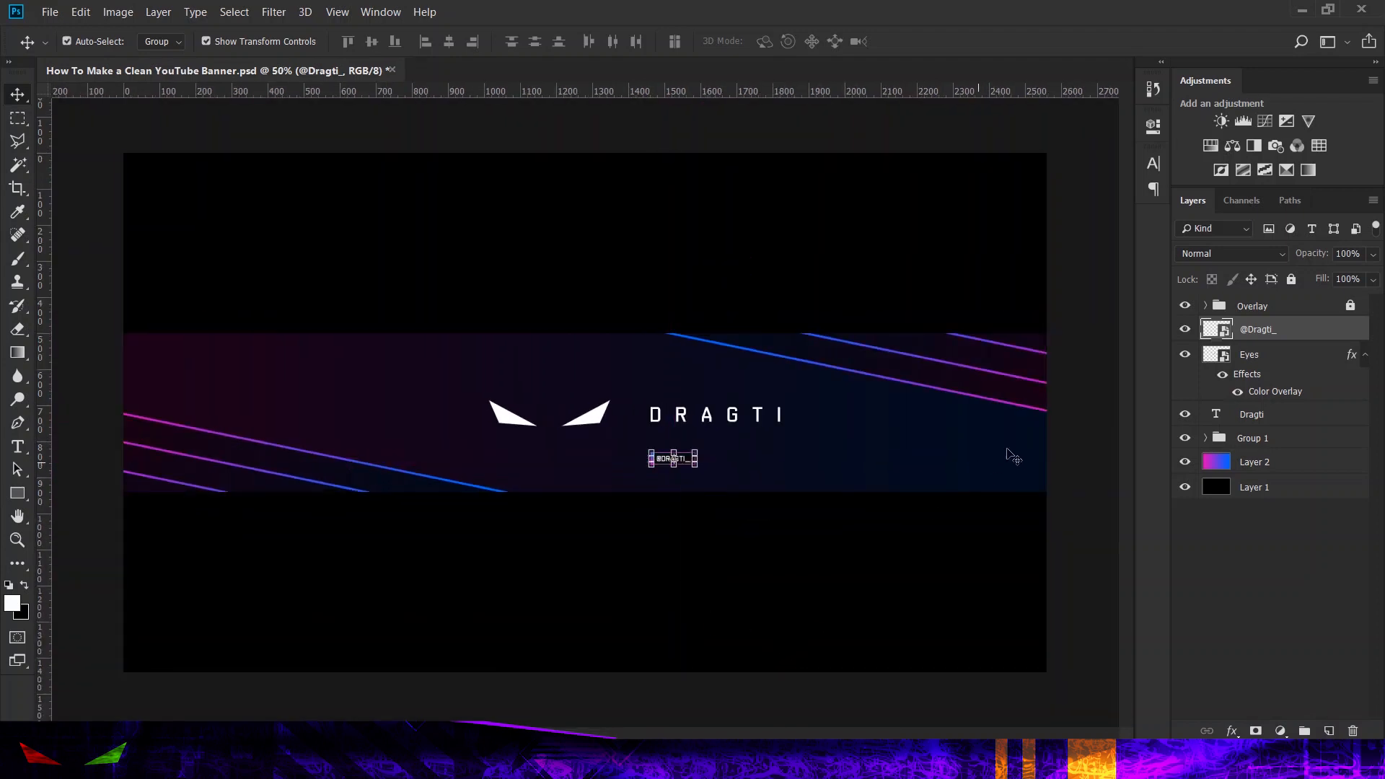
{"action": "left_click", "coordinate": [1079, 431]}
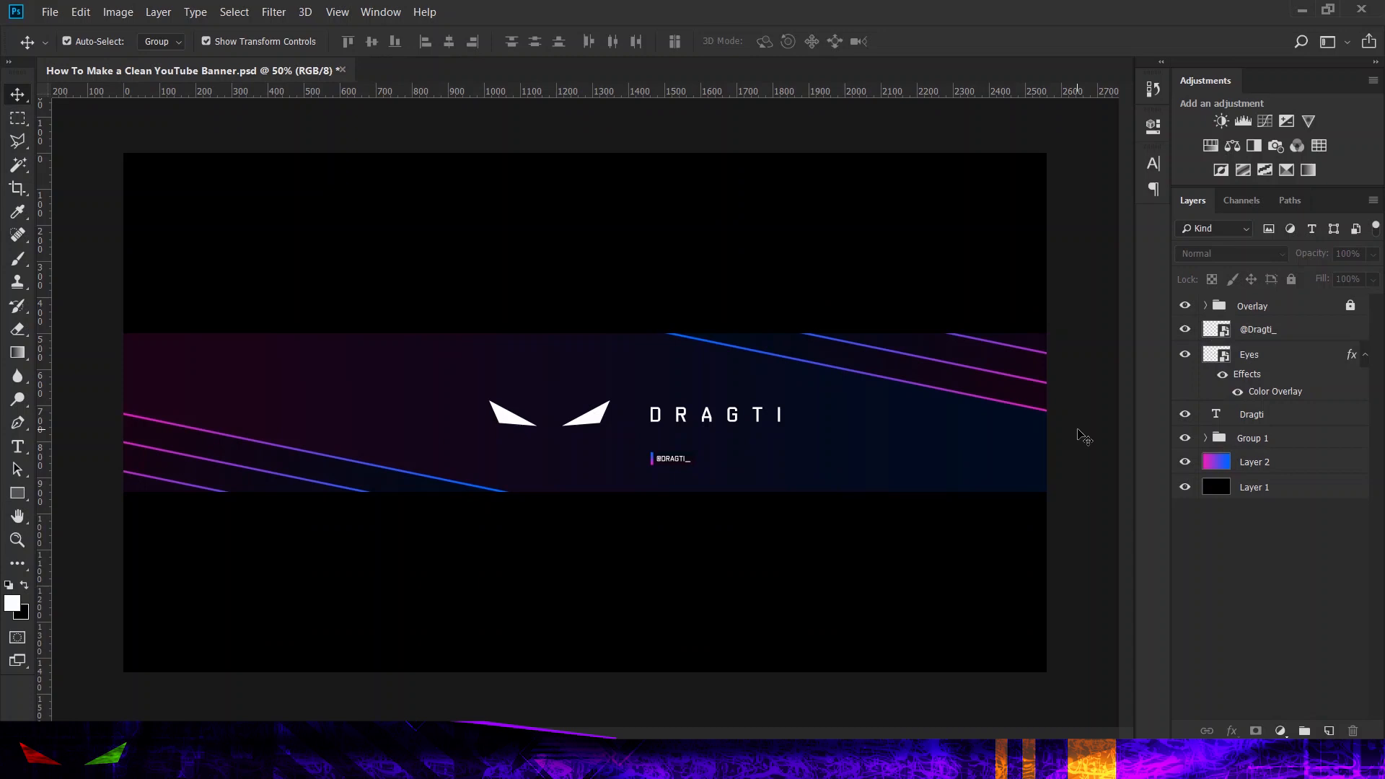